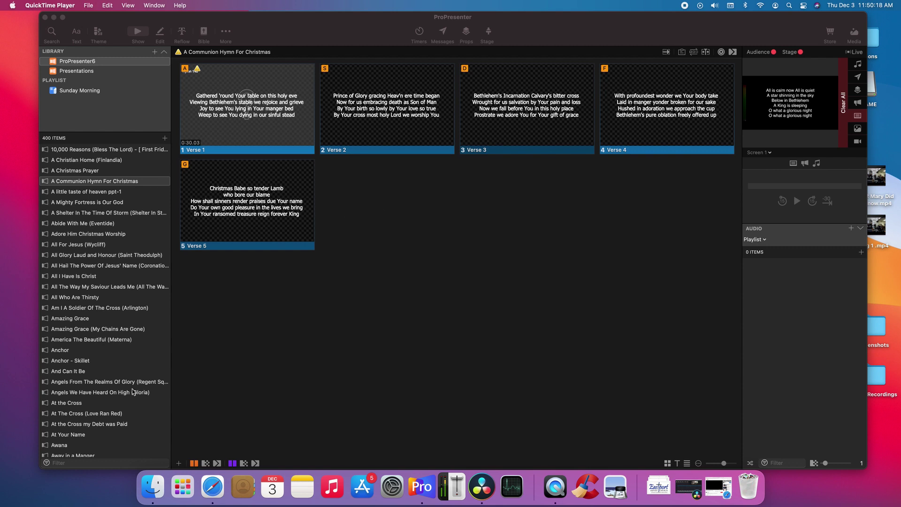
Filter the ProPresenter6 library for "Hark the herald".
{"action": "left_click", "coordinate": [70, 464]}
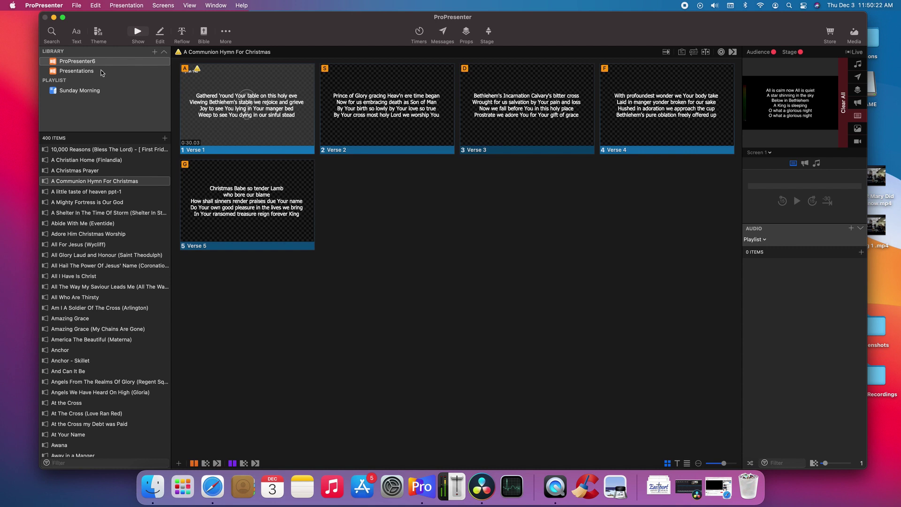
{"action": "double_click", "coordinate": [85, 64]}
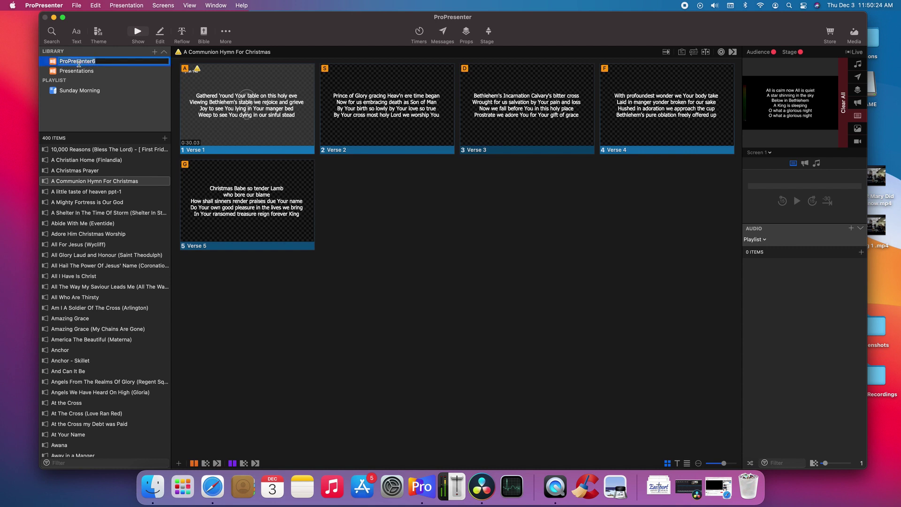
{"action": "left_click", "coordinate": [55, 66]}
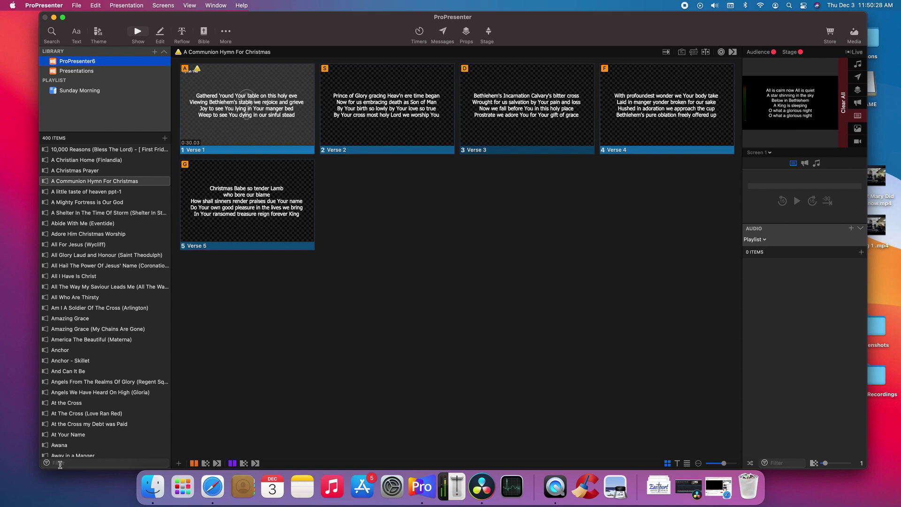
{"action": "left_click", "coordinate": [66, 464]}
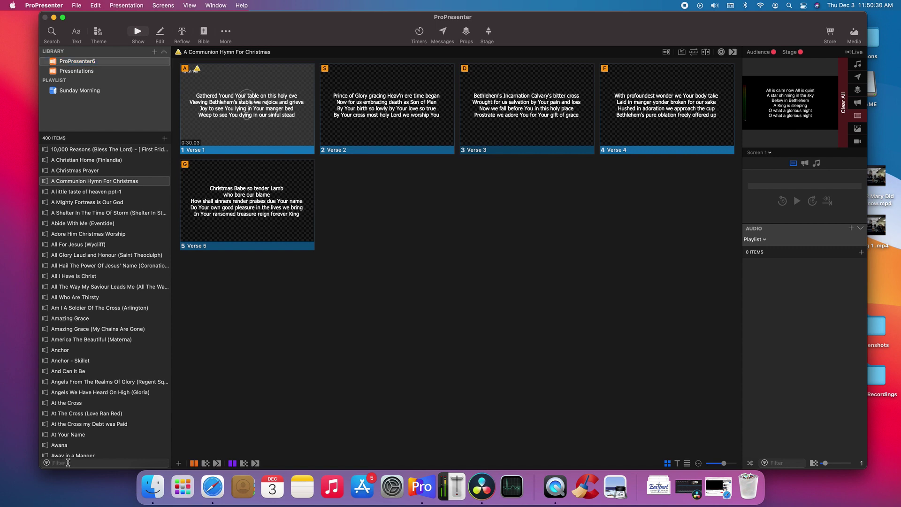
{"action": "type", "text": "Hark the herald"}
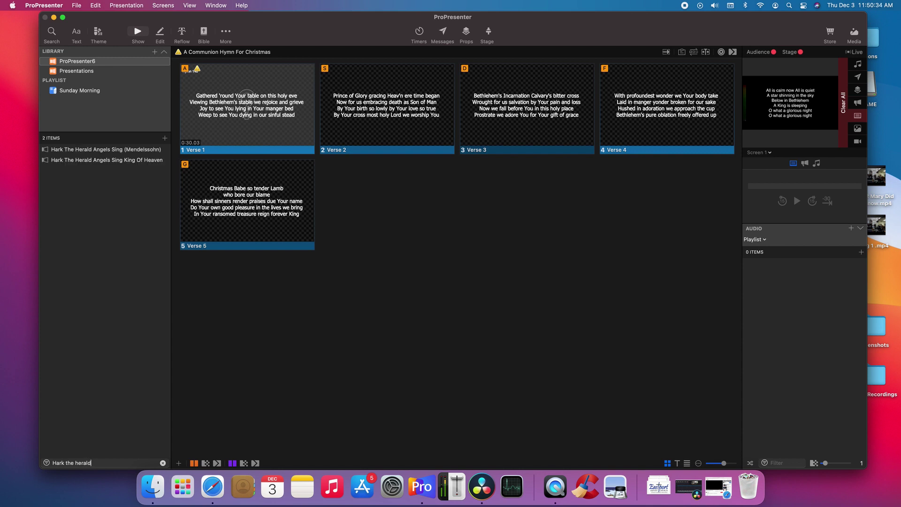
Add Hark The Herald Angels Sing King Of Heaven to the Sunday Morning playlist and open it from there.
{"action": "left_click", "coordinate": [101, 165]}
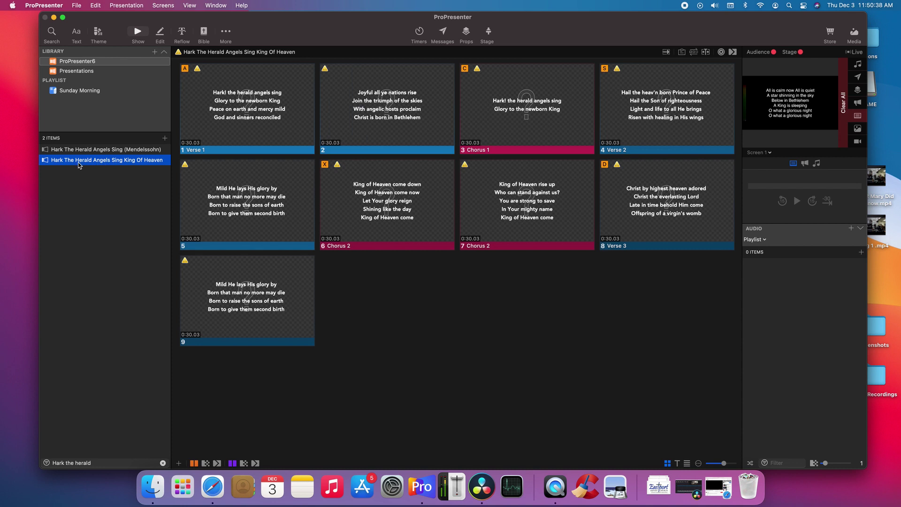
{"action": "left_click_drag", "start_coordinate": [79, 164], "coordinate": [72, 94]}
{"action": "left_click", "coordinate": [73, 92]}
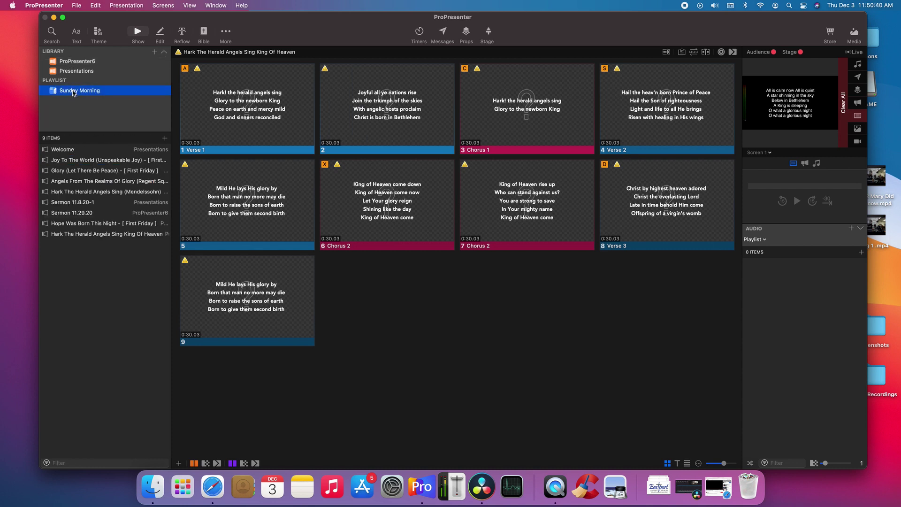
{"action": "left_click", "coordinate": [103, 235]}
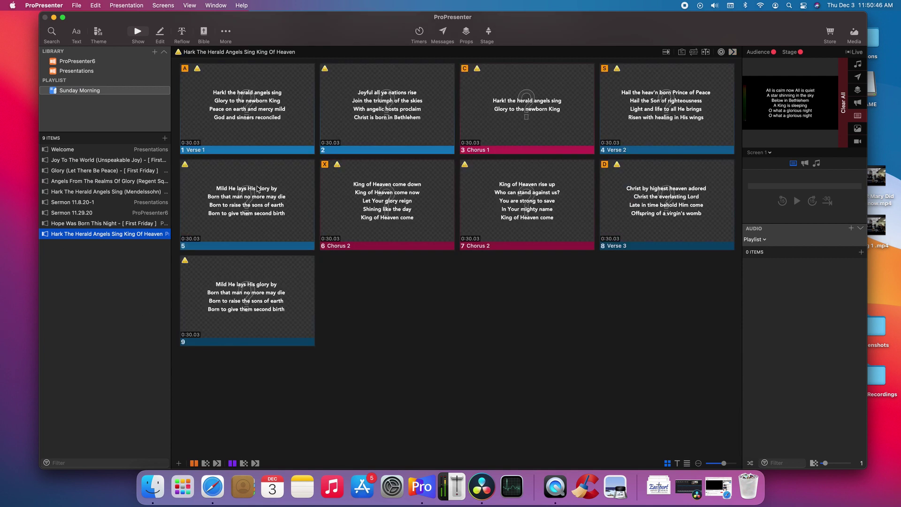
Resize the presentation to the NDI to Studio 6 screen size, 1920 x 1080.
{"action": "left_click", "coordinate": [178, 52]}
{"action": "mouse_move", "coordinate": [221, 9]}
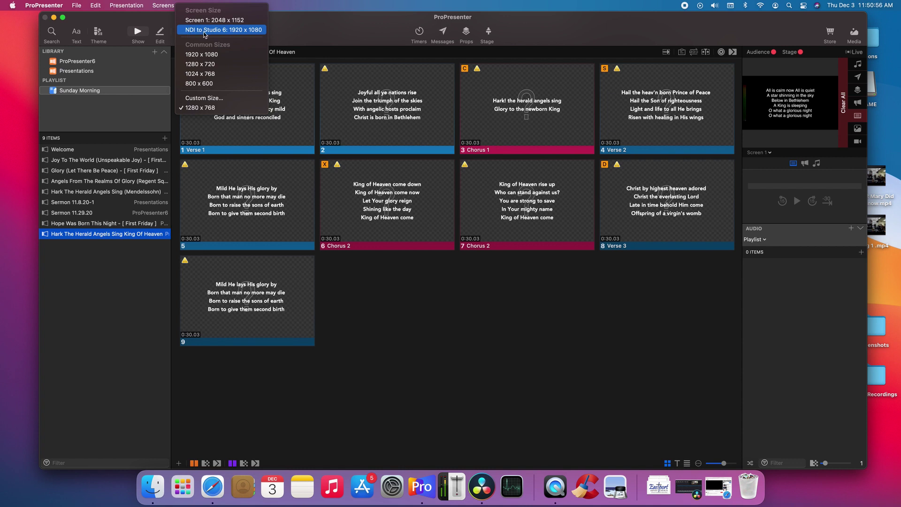
{"action": "left_click", "coordinate": [204, 33]}
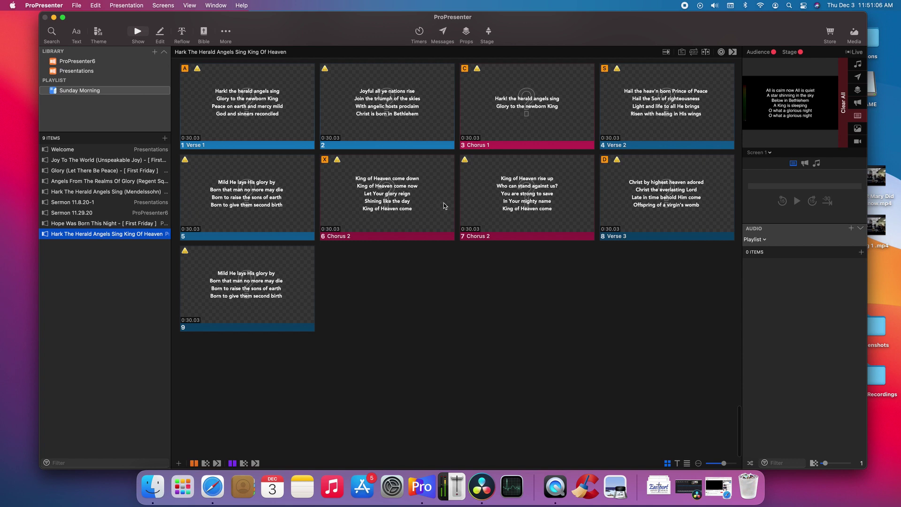
Remove the willow-lights-awaken.mov media action from slides 1 to 4.
{"action": "right_click", "coordinate": [269, 99]}
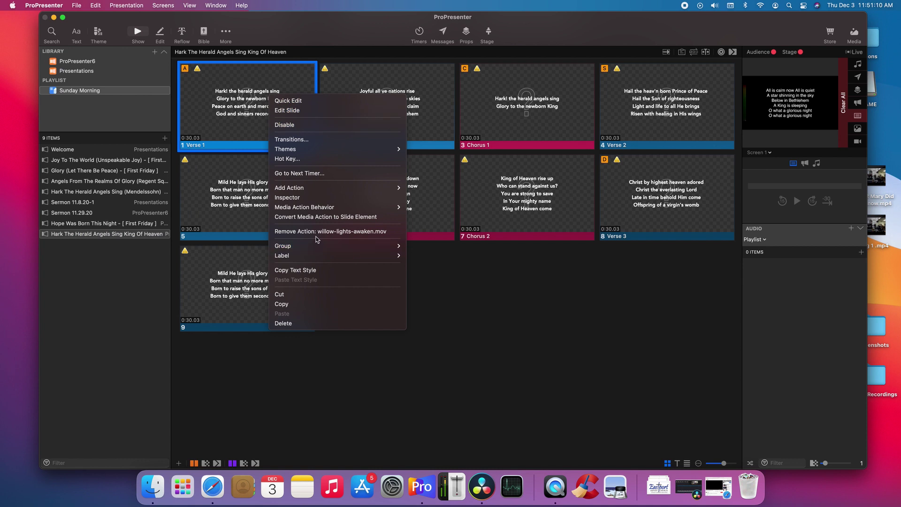
{"action": "left_click", "coordinate": [317, 232]}
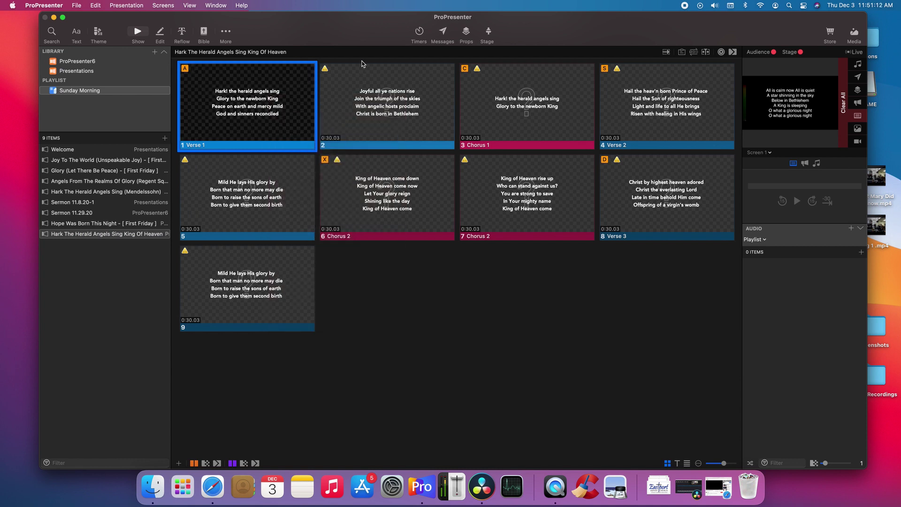
{"action": "right_click", "coordinate": [394, 102]}
{"action": "left_click", "coordinate": [450, 232]}
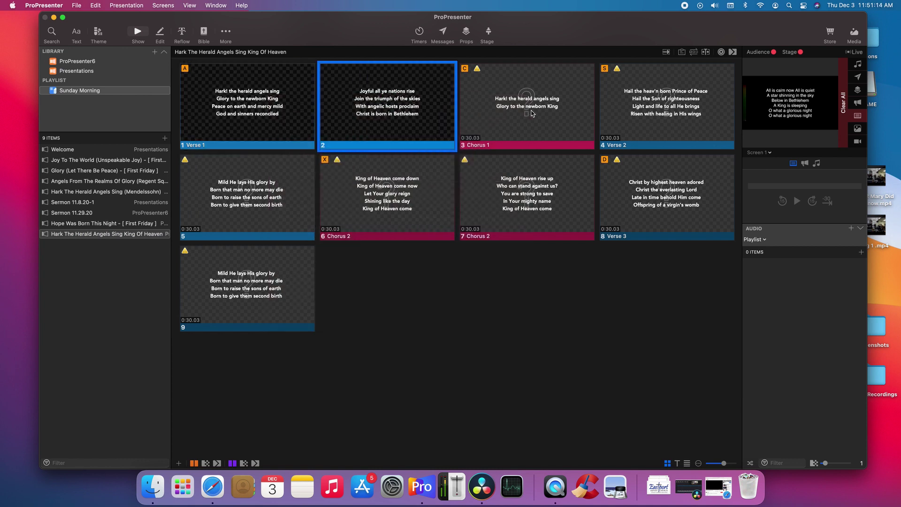
{"action": "right_click", "coordinate": [534, 112]}
{"action": "left_click", "coordinate": [566, 248]}
{"action": "right_click", "coordinate": [671, 107]}
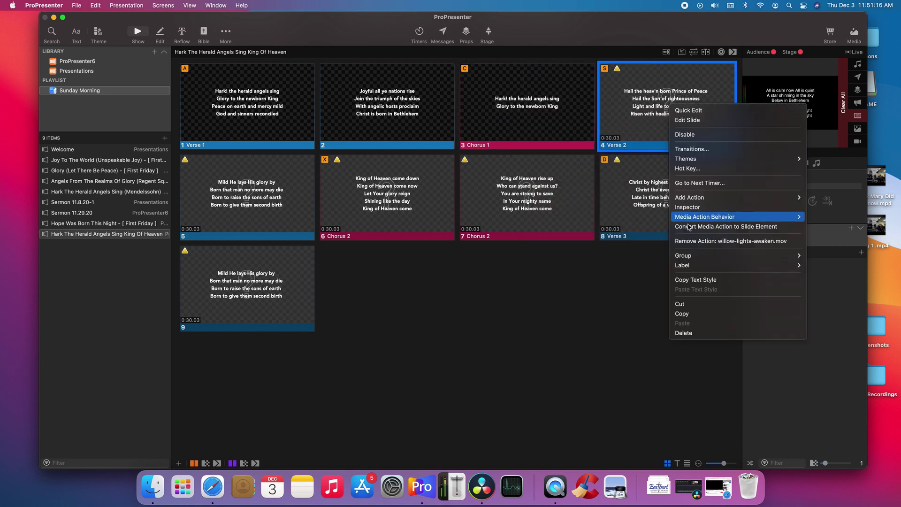
{"action": "left_click", "coordinate": [688, 242]}
Remove the willow-lights-awaken.mov media action from the remaining slides, 5 to 9.
{"action": "right_click", "coordinate": [228, 177]}
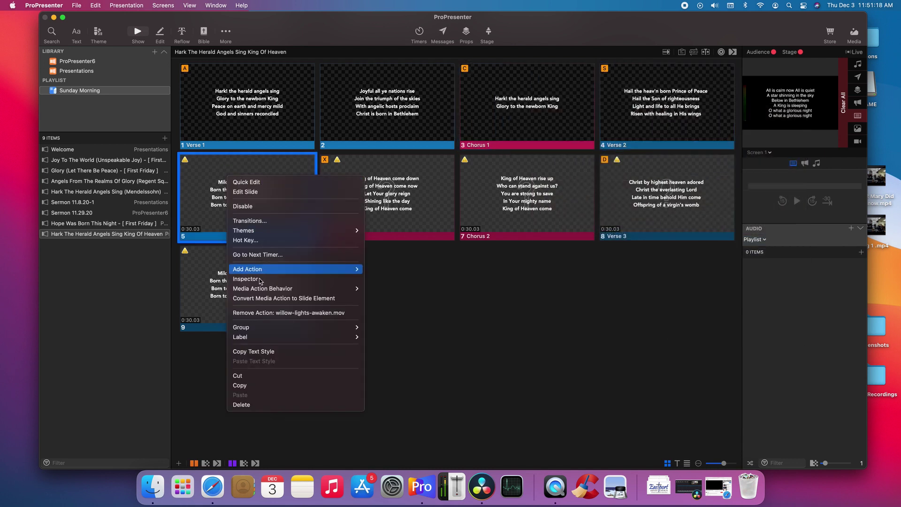
{"action": "left_click", "coordinate": [259, 314]}
{"action": "right_click", "coordinate": [376, 214]}
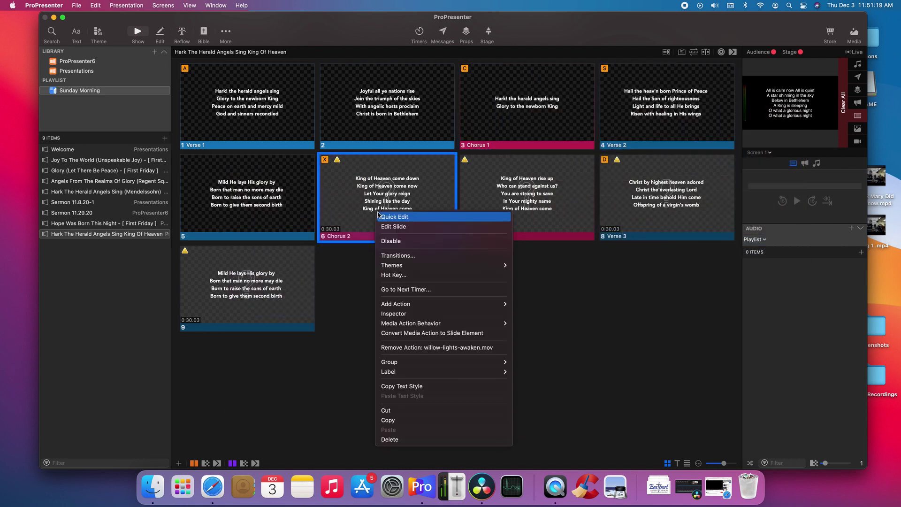
{"action": "left_click", "coordinate": [399, 349]}
{"action": "right_click", "coordinate": [511, 217]}
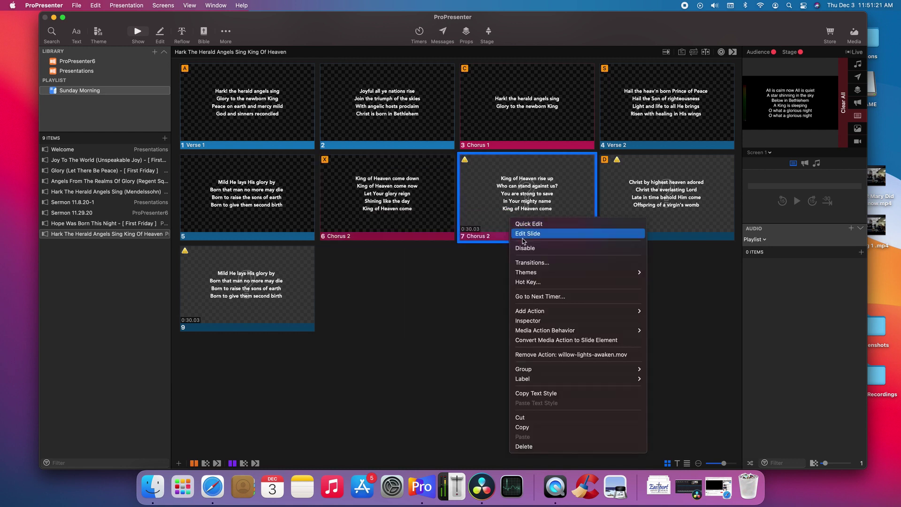
{"action": "left_click", "coordinate": [567, 354]}
{"action": "right_click", "coordinate": [704, 195]}
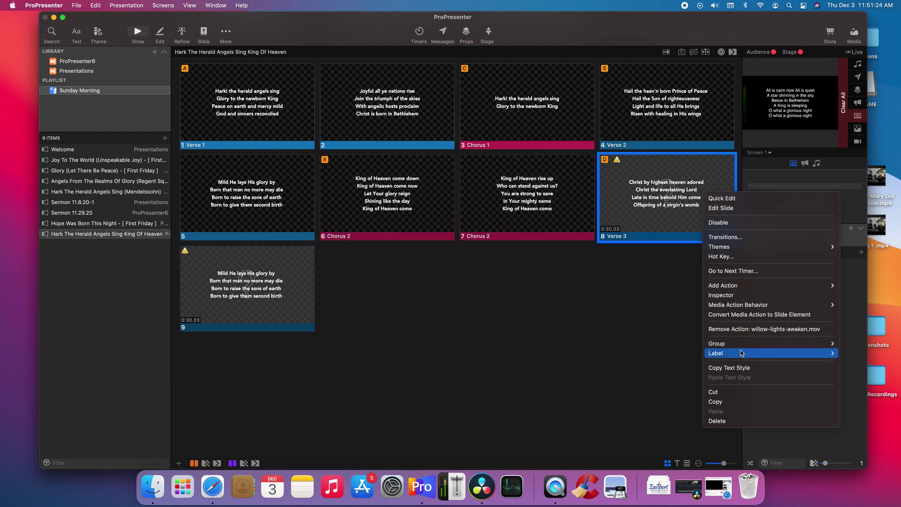
{"action": "left_click", "coordinate": [752, 329]}
{"action": "right_click", "coordinate": [262, 277]}
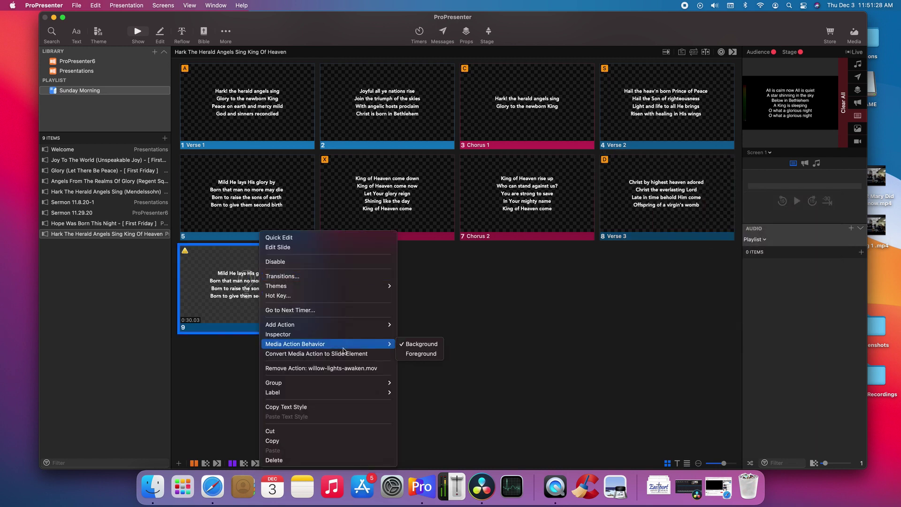
{"action": "left_click", "coordinate": [323, 369]}
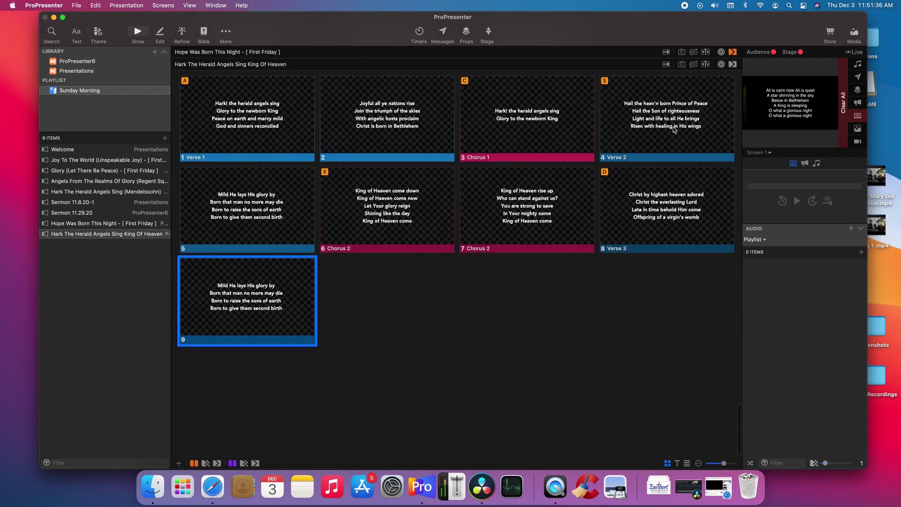
Show the first Verse 1 slide live and open the presentation for editing.
{"action": "left_click", "coordinate": [271, 134]}
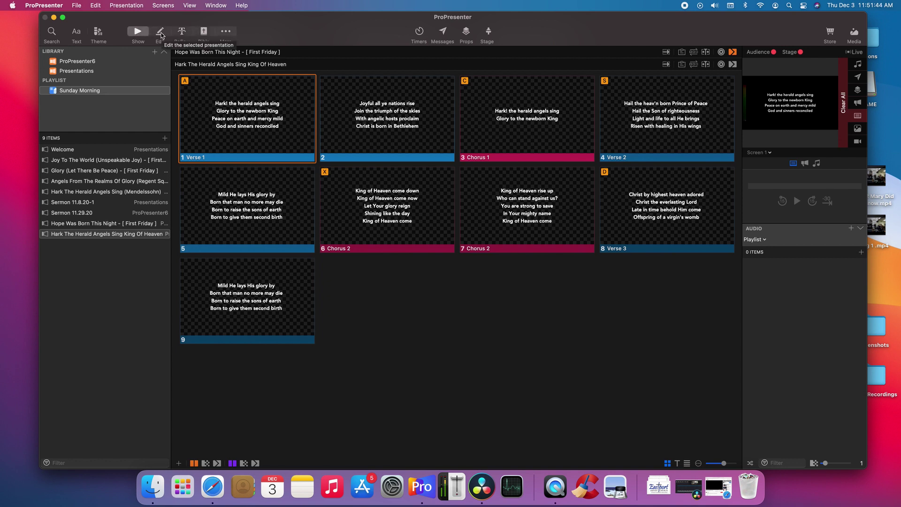
{"action": "left_click", "coordinate": [160, 33]}
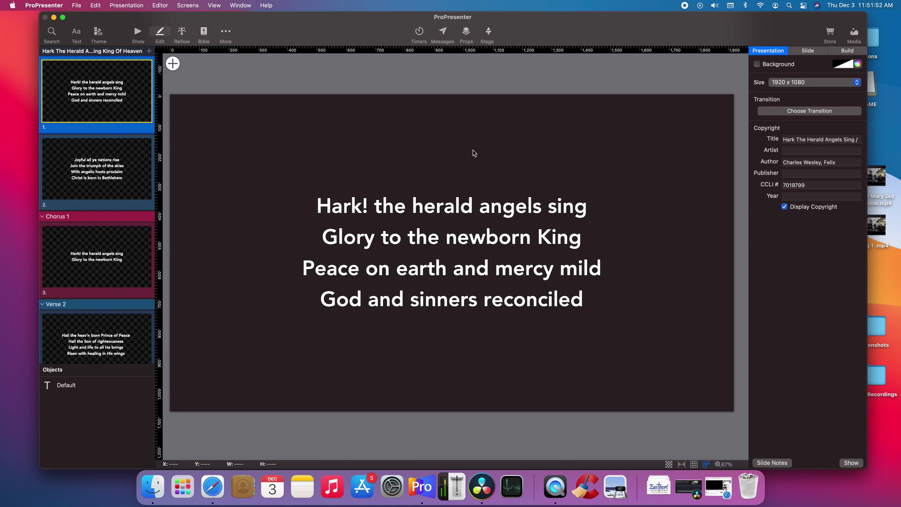
{"action": "left_click", "coordinate": [803, 51]}
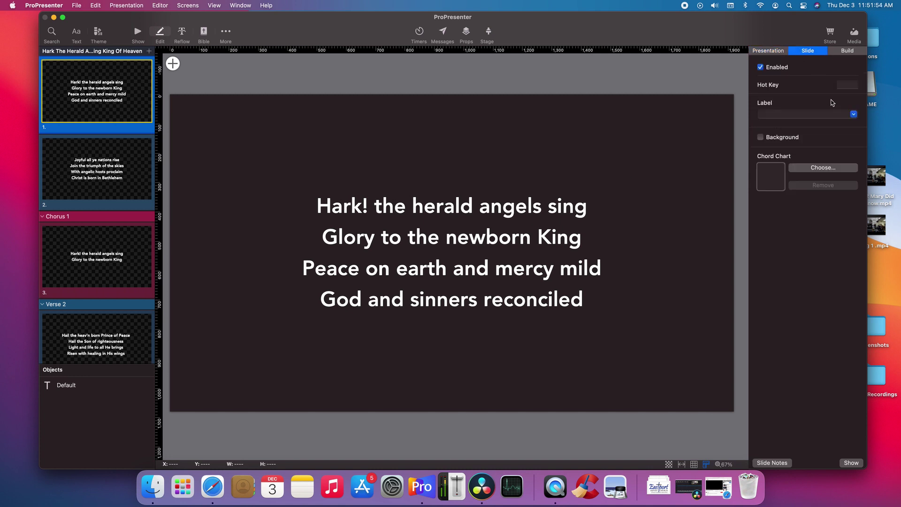
{"action": "left_click", "coordinate": [844, 51]}
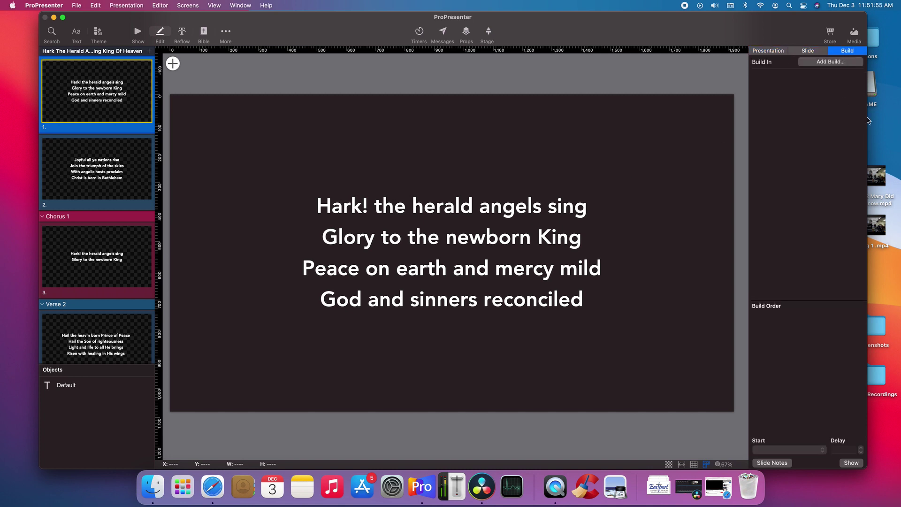
{"action": "left_click", "coordinate": [772, 52]}
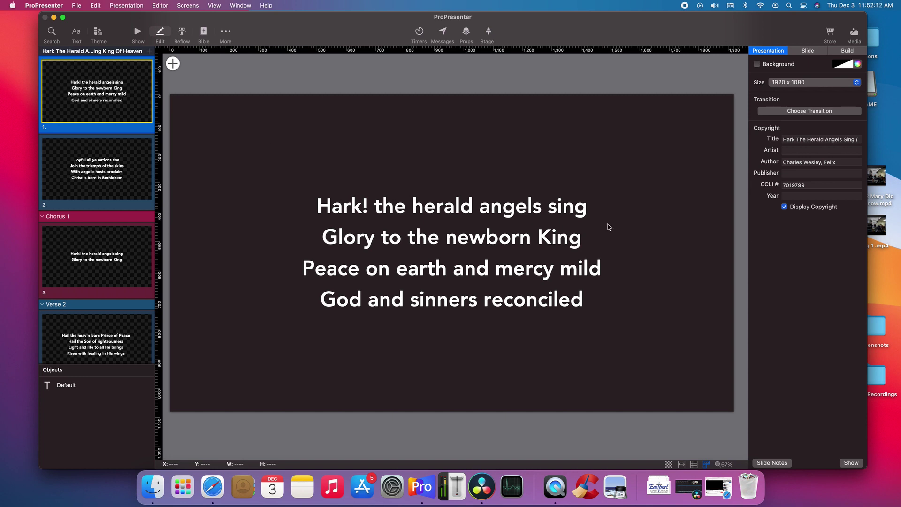
Split the first Verse 1 slide after "Glory to the newborn King" and check both two-line slides.
{"action": "left_click", "coordinate": [585, 237]}
{"action": "left_click", "coordinate": [586, 237]}
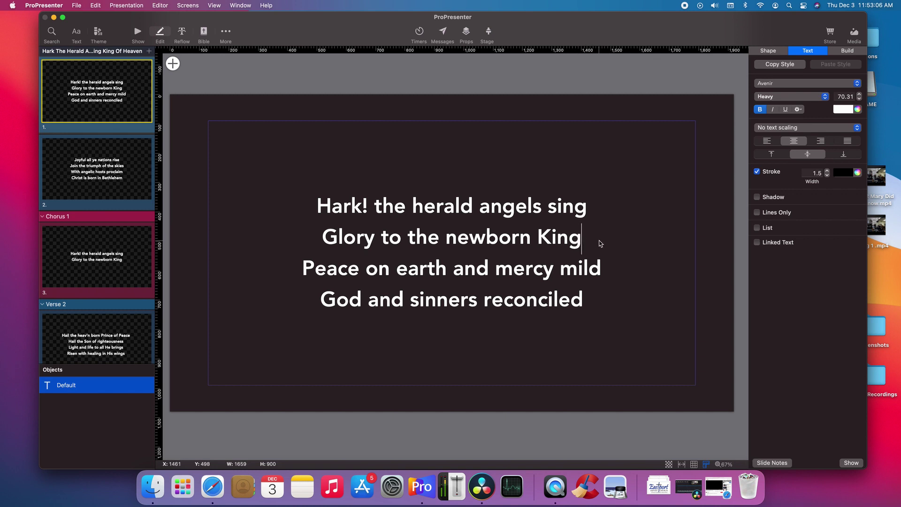
{"action": "key", "text": "super+Return"}
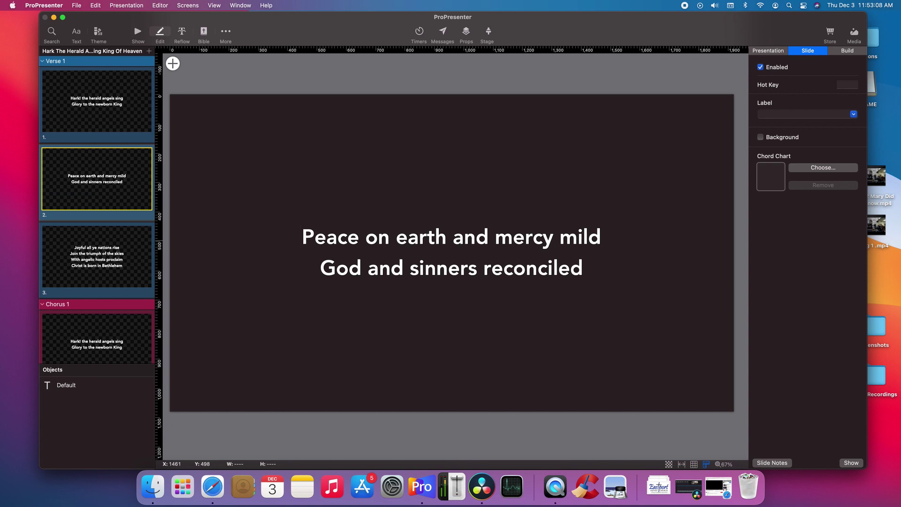
{"action": "left_click", "coordinate": [67, 103]}
{"action": "left_click", "coordinate": [91, 197]}
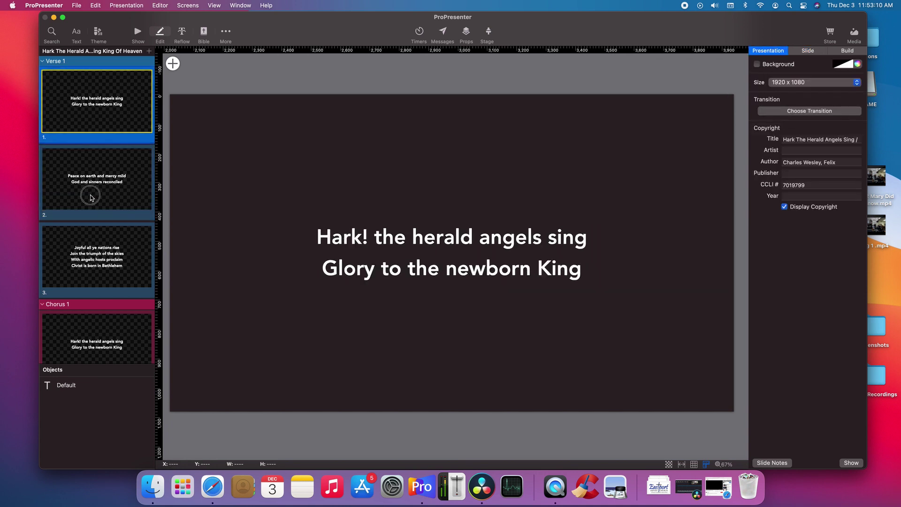
{"action": "left_click", "coordinate": [583, 272]}
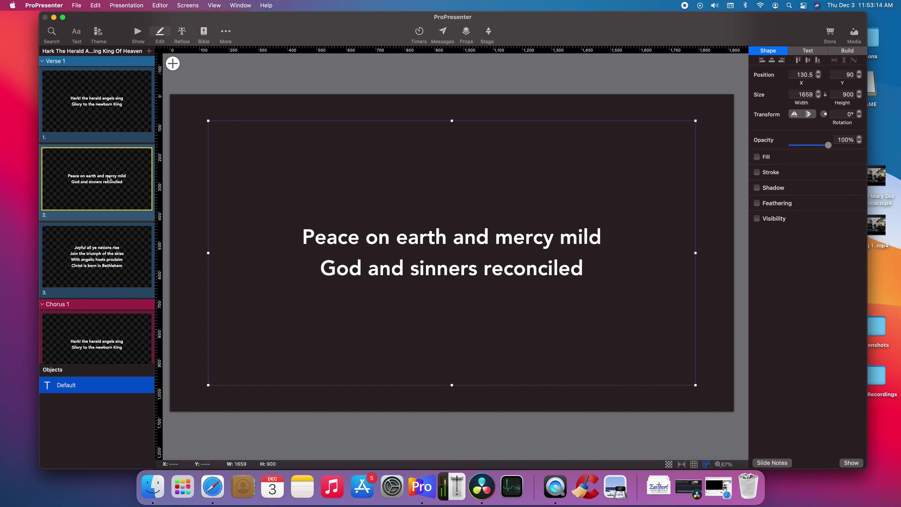
{"action": "left_click", "coordinate": [106, 117]}
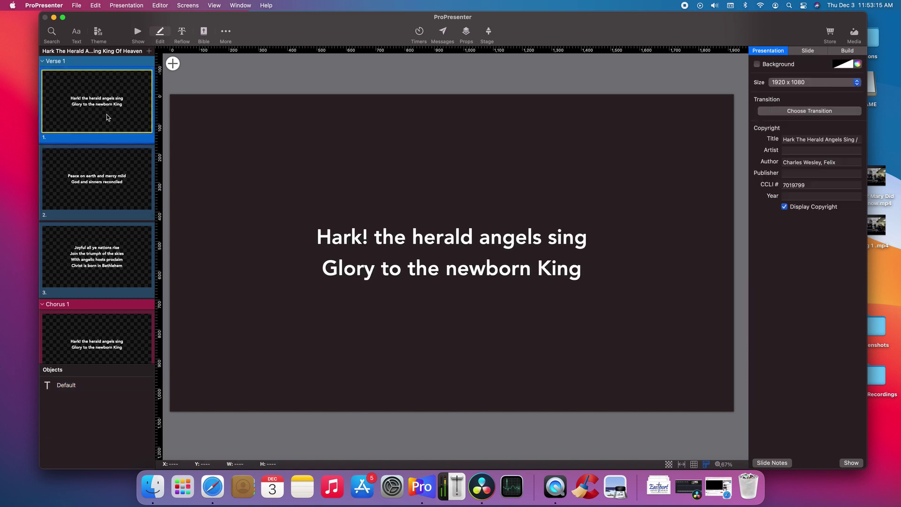
{"action": "left_click", "coordinate": [96, 166]}
Split the "Joyful all ye nations rise" slide into two slides after "Join the triumph of the skies".
{"action": "left_click", "coordinate": [94, 242]}
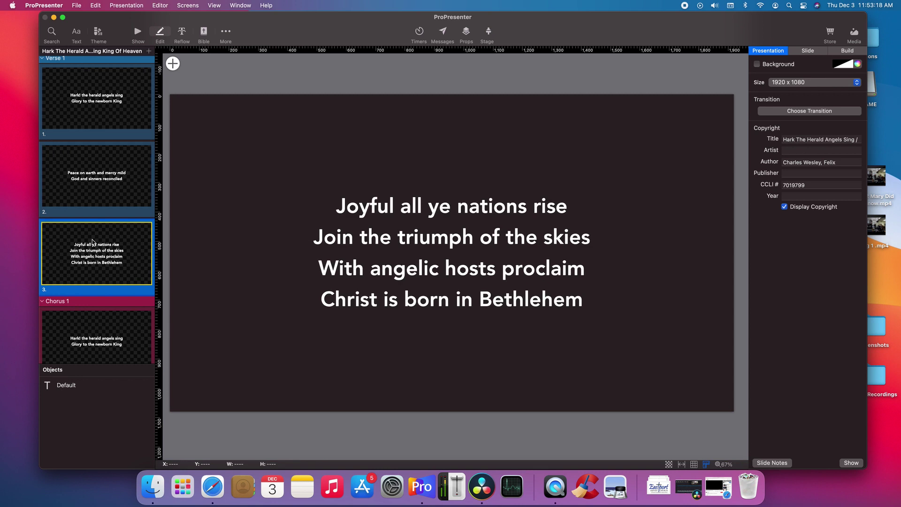
{"action": "left_click", "coordinate": [613, 241]}
{"action": "left_click", "coordinate": [613, 241]}
{"action": "left_click", "coordinate": [599, 239]}
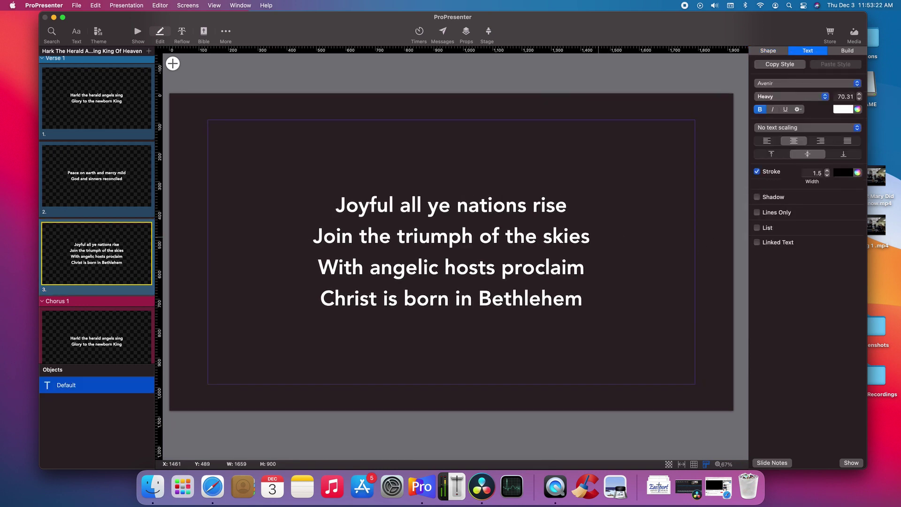
{"action": "key", "text": "super+Return"}
Check the Chorus 1 slide and split the first Verse 2 slide into two after "Hail the Son of righteousness".
{"action": "scroll", "coordinate": [126, 264], "scroll_direction": "down", "scroll_amount": 5}
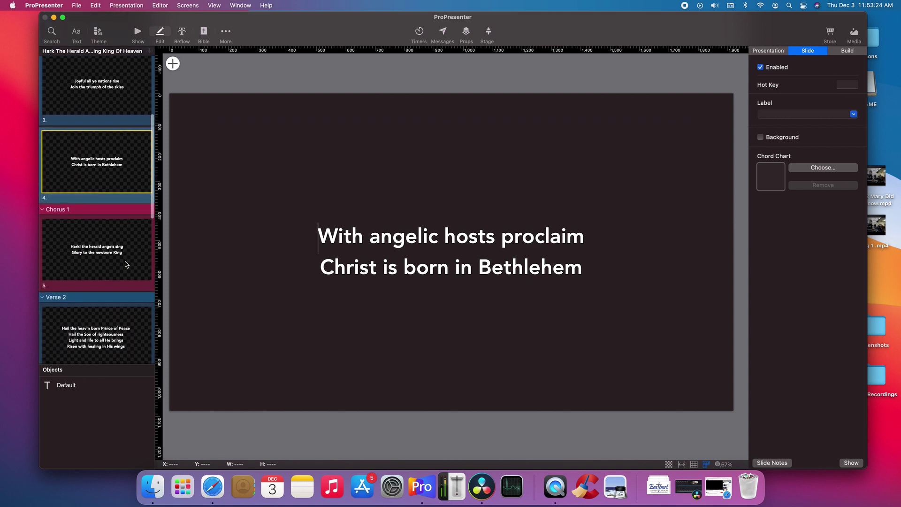
{"action": "left_click", "coordinate": [111, 250]}
{"action": "left_click", "coordinate": [111, 343]}
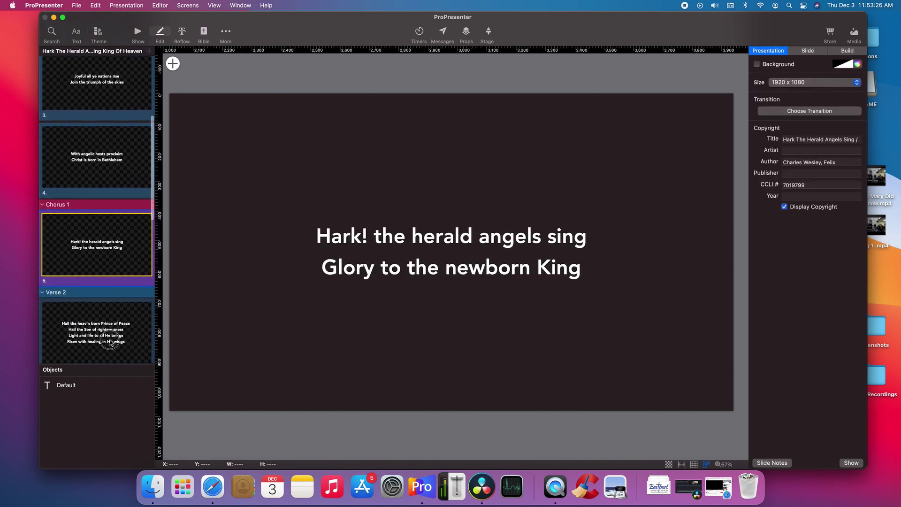
{"action": "left_click", "coordinate": [606, 234]}
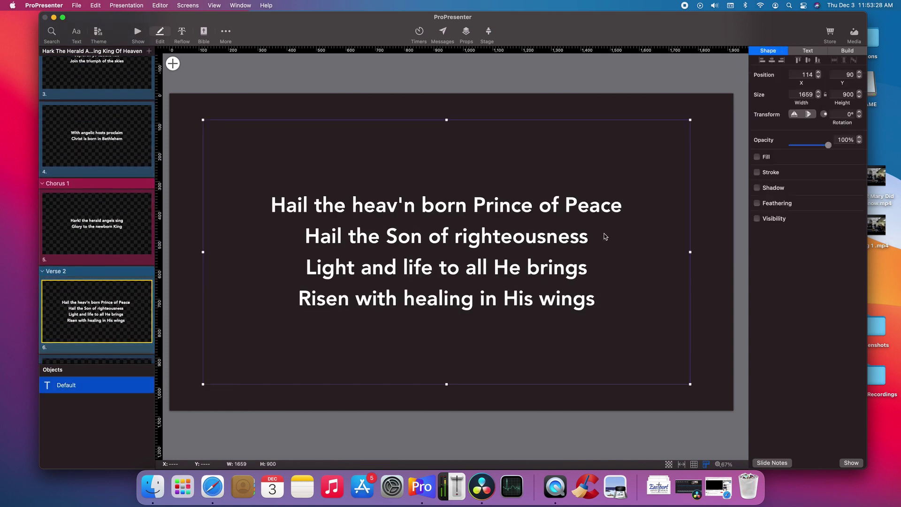
{"action": "left_click", "coordinate": [598, 236]}
{"action": "key", "text": "super+Return"}
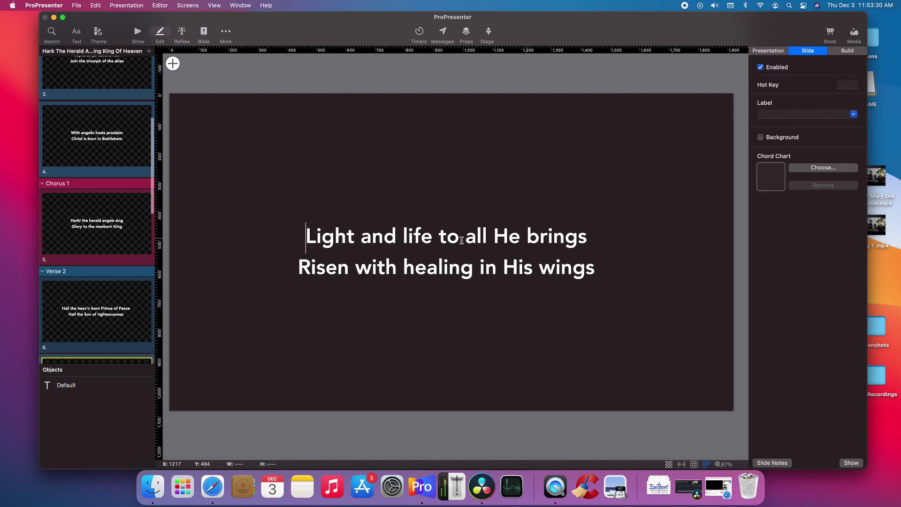
Join the first two lines of Chorus 2 slide 11 as "Let Your glory reign, shining like the day".
{"action": "scroll", "coordinate": [93, 253], "scroll_direction": "down", "scroll_amount": 1}
{"action": "scroll", "coordinate": [90, 257], "scroll_direction": "down", "scroll_amount": 5}
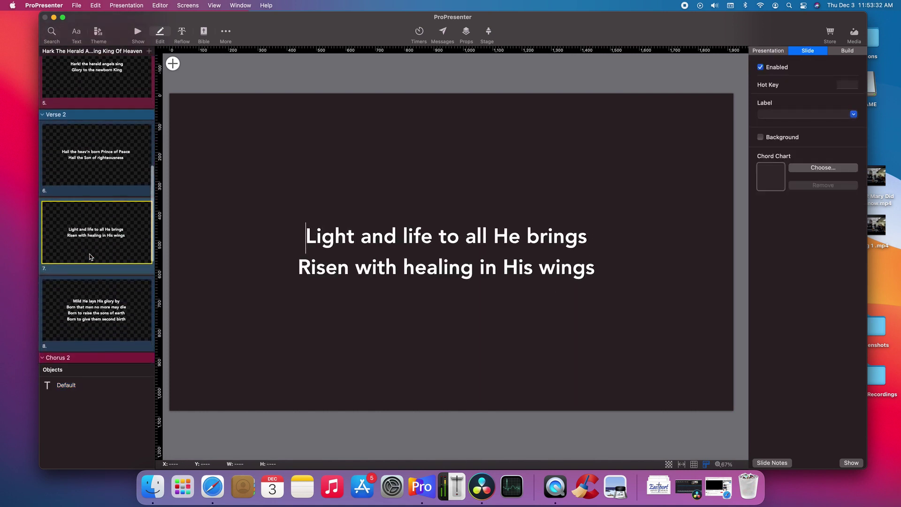
{"action": "left_click", "coordinate": [464, 263]}
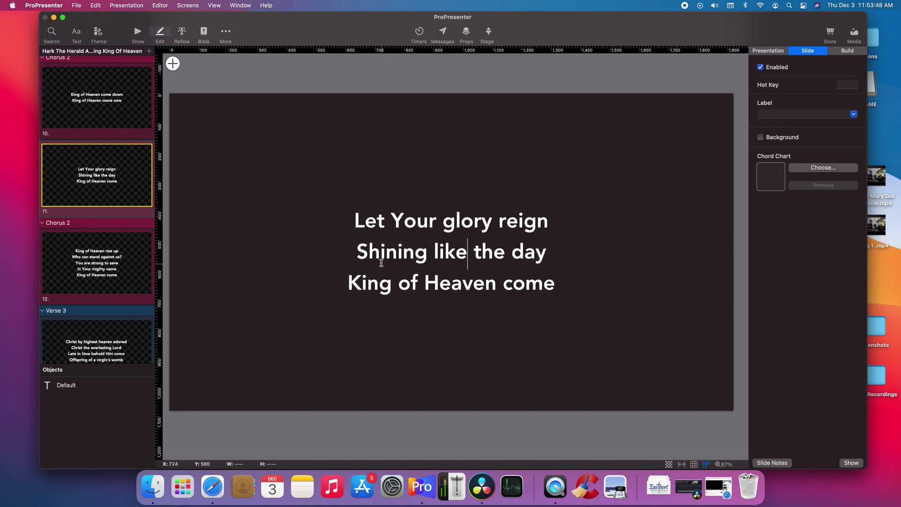
{"action": "left_click", "coordinate": [359, 257]}
{"action": "key", "text": "BackSpace"}
{"action": "type", "text": ", Shining like the day"}
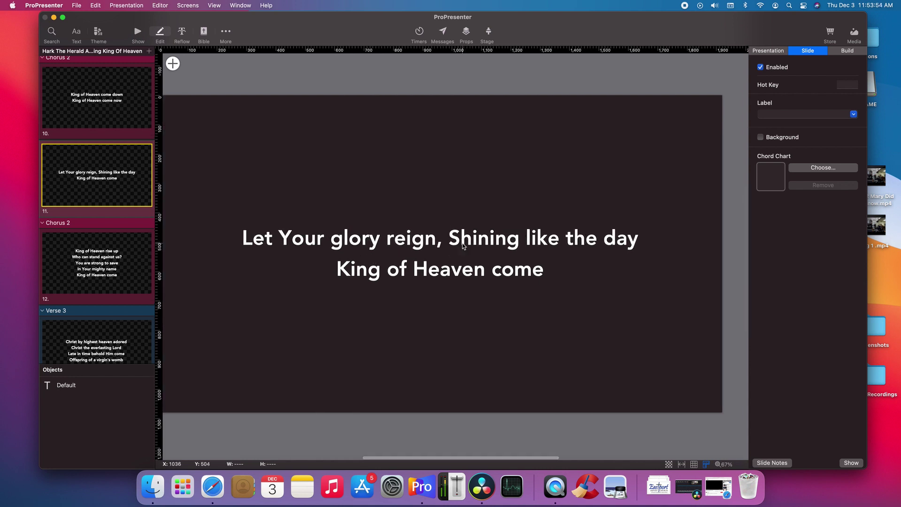
{"action": "key", "text": "Delete"}
{"action": "type", "text": "s"}
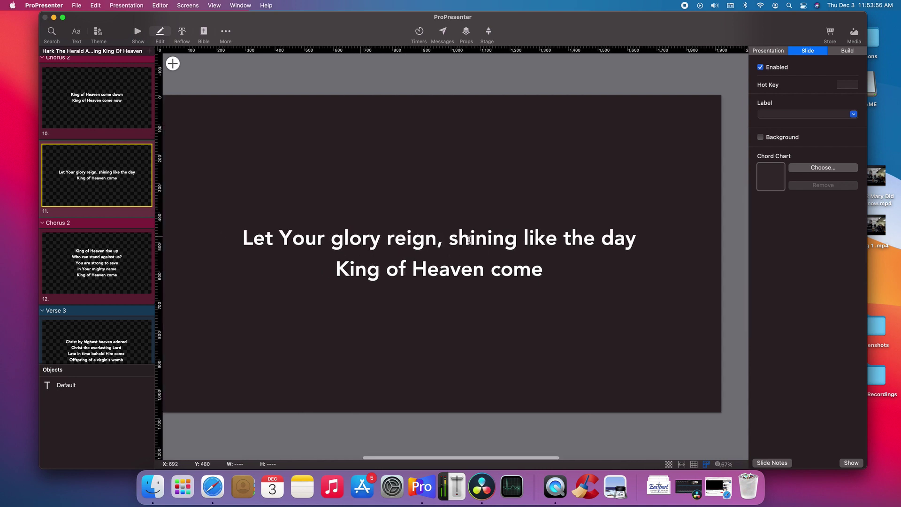
{"action": "left_click", "coordinate": [97, 235]}
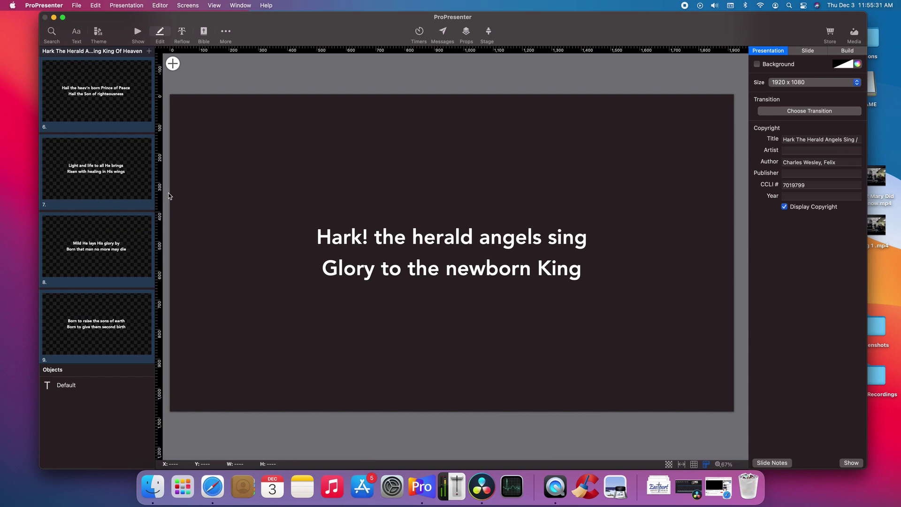
Return to the show view and apply the Lower Thirds (Livestream) theme 2 Lines Grey BG to the song.
{"action": "left_click", "coordinate": [138, 32]}
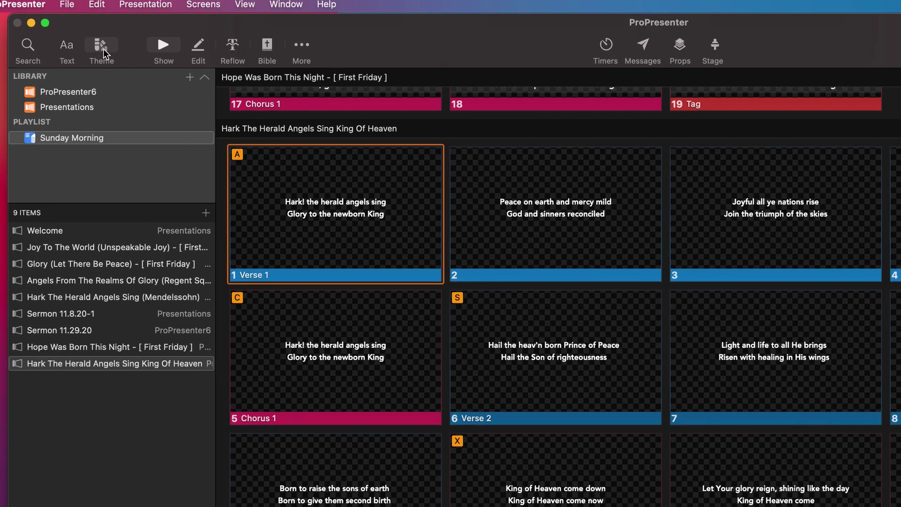
{"action": "left_click", "coordinate": [99, 33]}
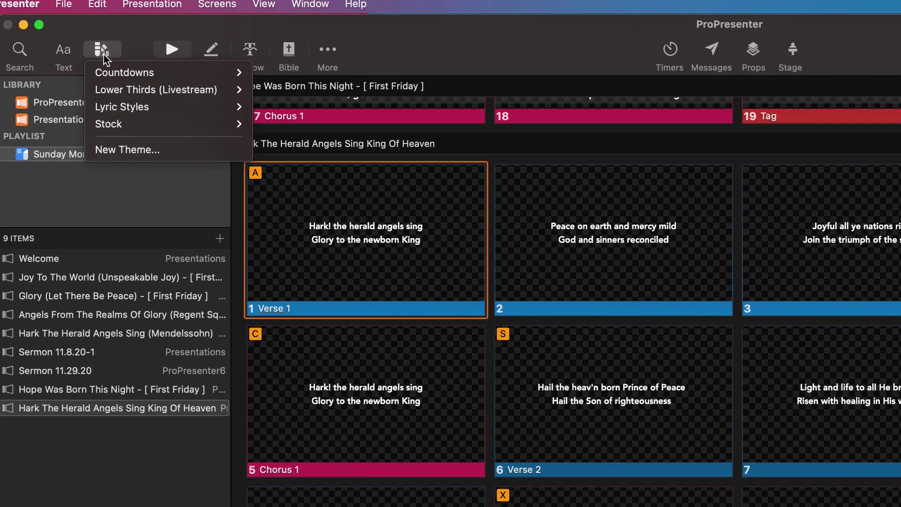
{"action": "mouse_move", "coordinate": [147, 108]}
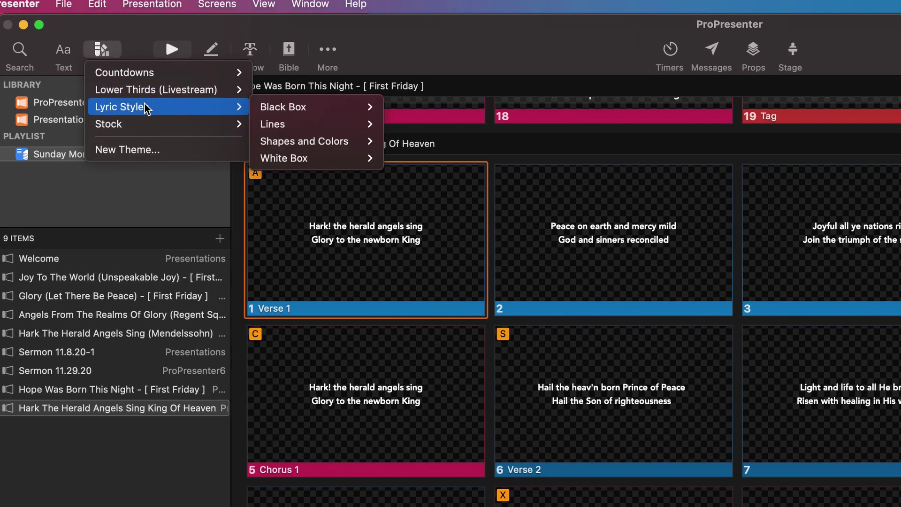
{"action": "mouse_move", "coordinate": [153, 93]}
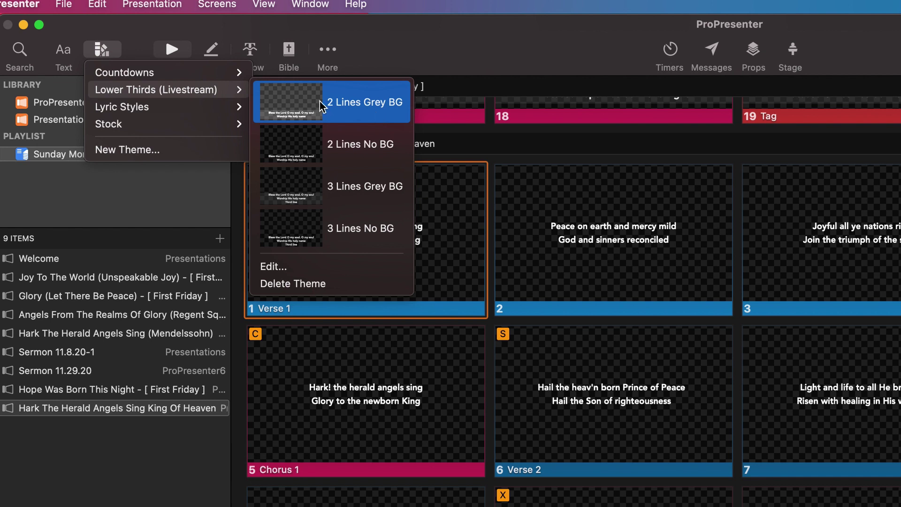
{"action": "left_click", "coordinate": [303, 104]}
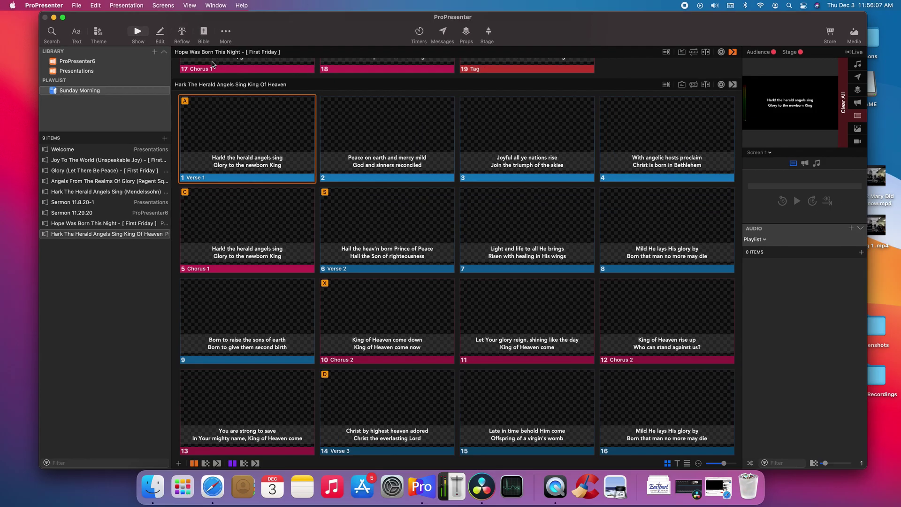
Review the themed slides by showing slides 2 to 4 live, followed by Chorus 1 and the first Verse 2 slide.
{"action": "scroll", "coordinate": [245, 132], "scroll_direction": "down", "scroll_amount": 2}
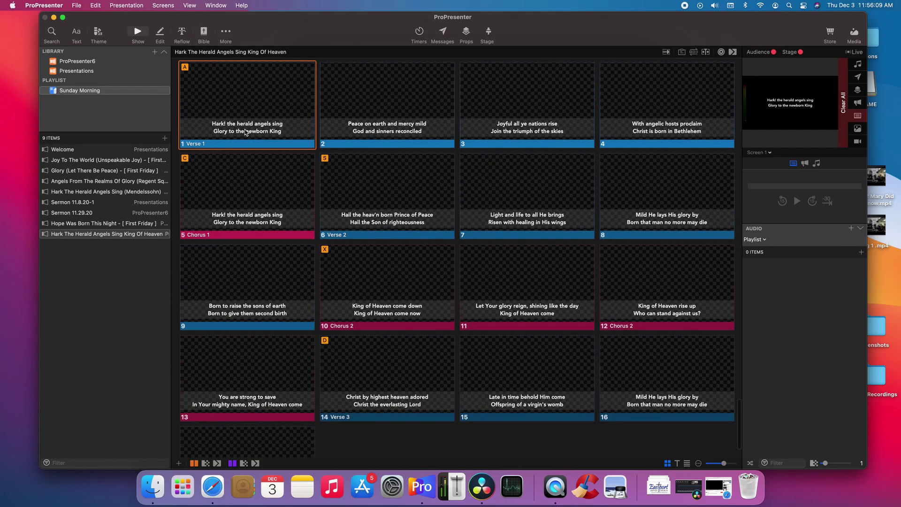
{"action": "key", "text": "Right"}
{"action": "key", "text": "Right"}
{"action": "key", "text": "Right"}
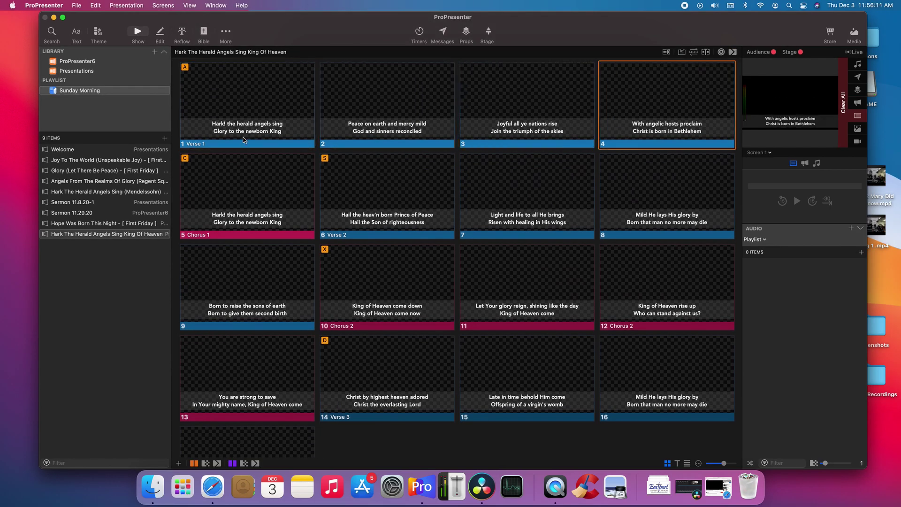
{"action": "scroll", "coordinate": [262, 163], "scroll_direction": "down", "scroll_amount": 4}
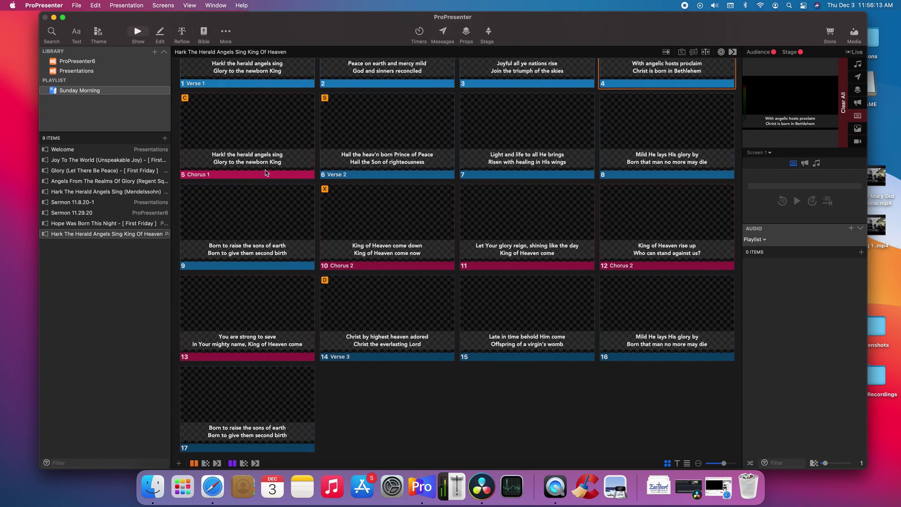
{"action": "scroll", "coordinate": [266, 173], "scroll_direction": "up", "scroll_amount": 4}
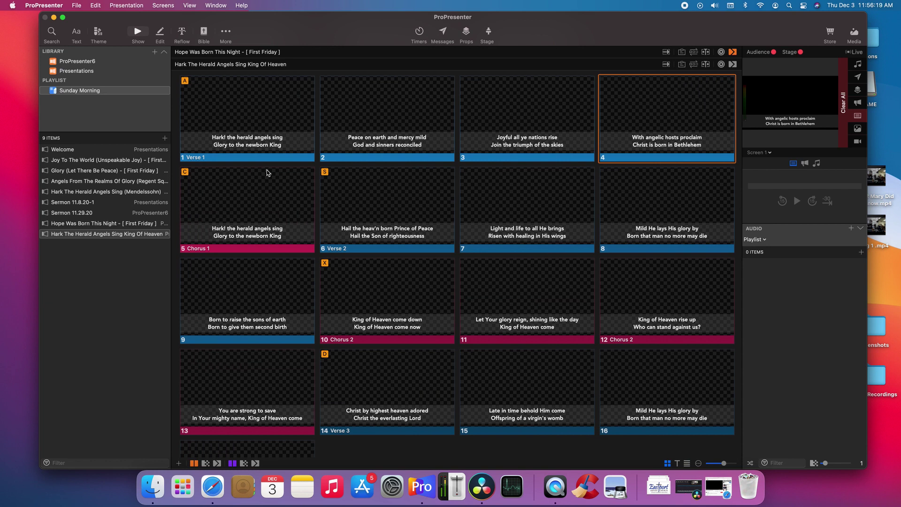
{"action": "left_click", "coordinate": [264, 221]}
{"action": "left_click", "coordinate": [380, 227]}
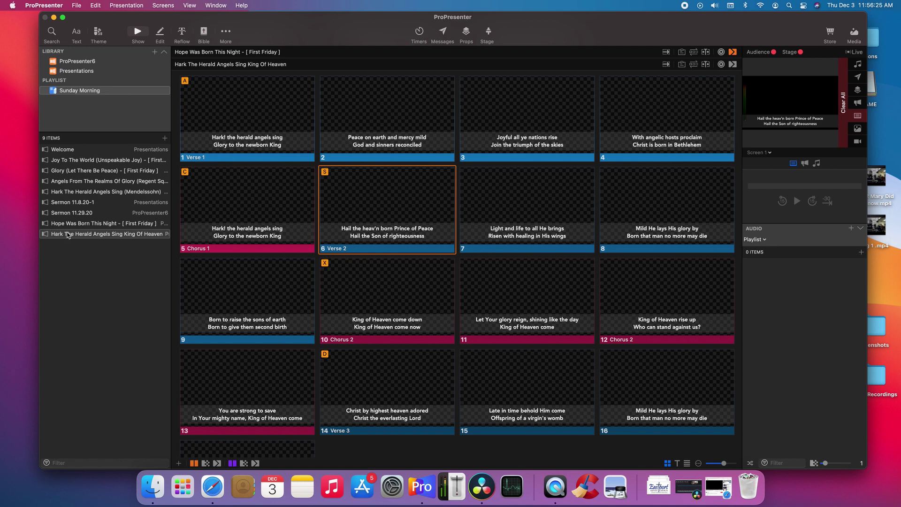
Move the King Of Heaven song below Welcome and remove Joy To The World, Angels From The Realms Of Glory, Hark (Mendelssohn) and Hope Was Born This Night.
{"action": "left_click_drag", "start_coordinate": [74, 235], "coordinate": [82, 159]}
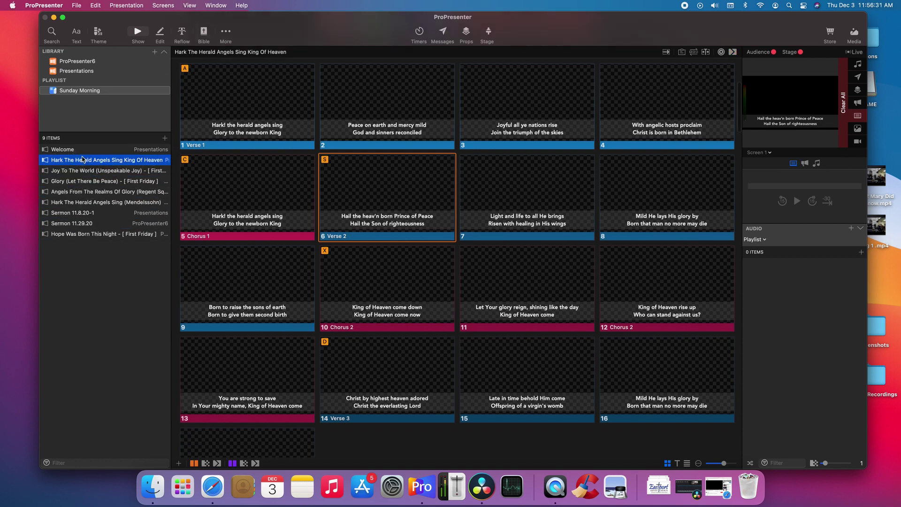
{"action": "left_click", "coordinate": [93, 171]}
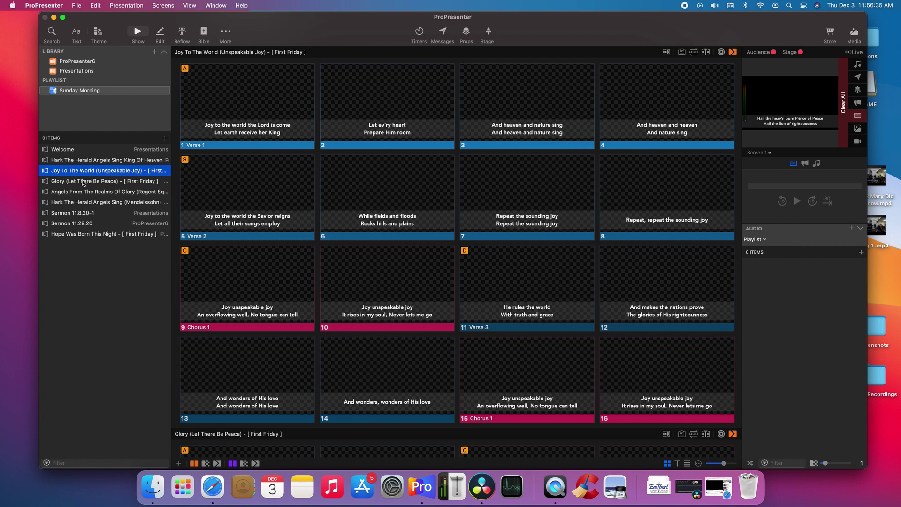
{"action": "left_click", "coordinate": [83, 183], "text": "shift"}
{"action": "left_click", "coordinate": [84, 190], "text": "shift"}
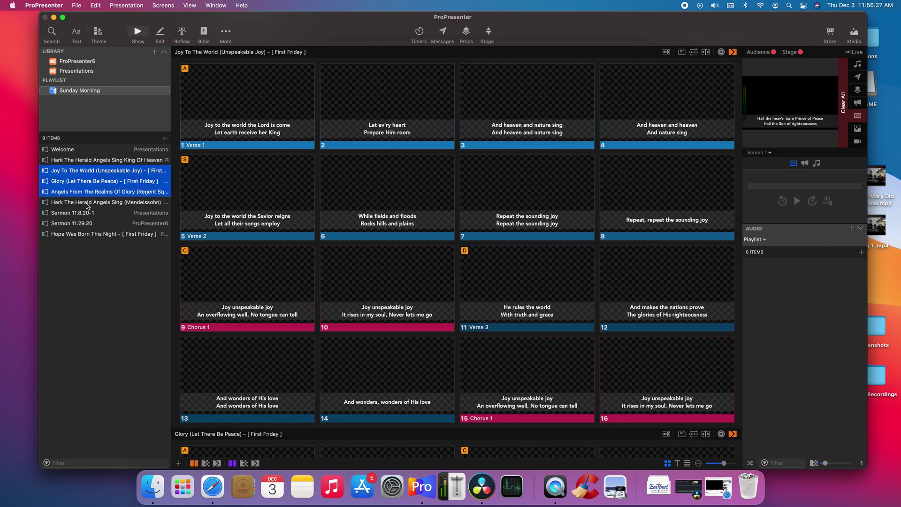
{"action": "left_click", "coordinate": [86, 203], "text": "shift"}
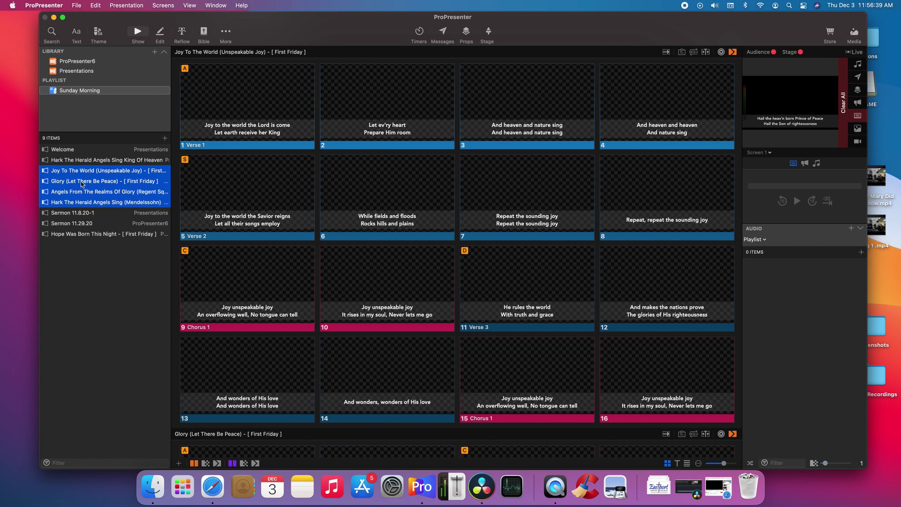
{"action": "left_click", "coordinate": [81, 183], "text": "super"}
{"action": "left_click", "coordinate": [86, 234], "text": "super"}
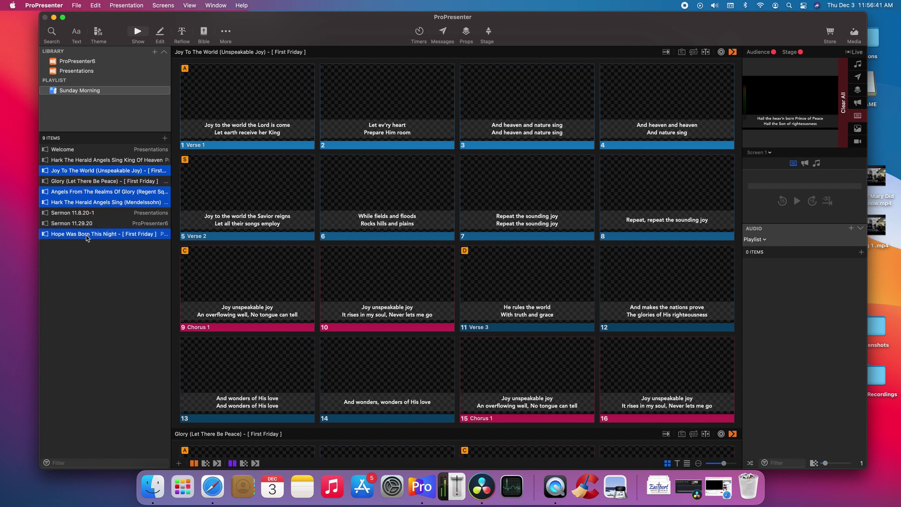
{"action": "key", "text": "BackSpace"}
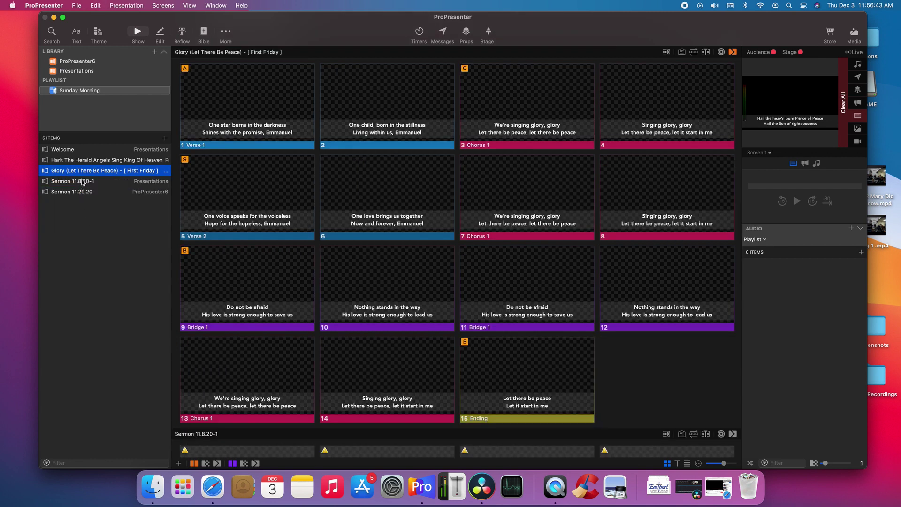
Move Glory (Let There Be Peace) to the end of the playlist and show the first slide of the King Of Heaven song live.
{"action": "left_click_drag", "start_coordinate": [81, 173], "coordinate": [75, 197]}
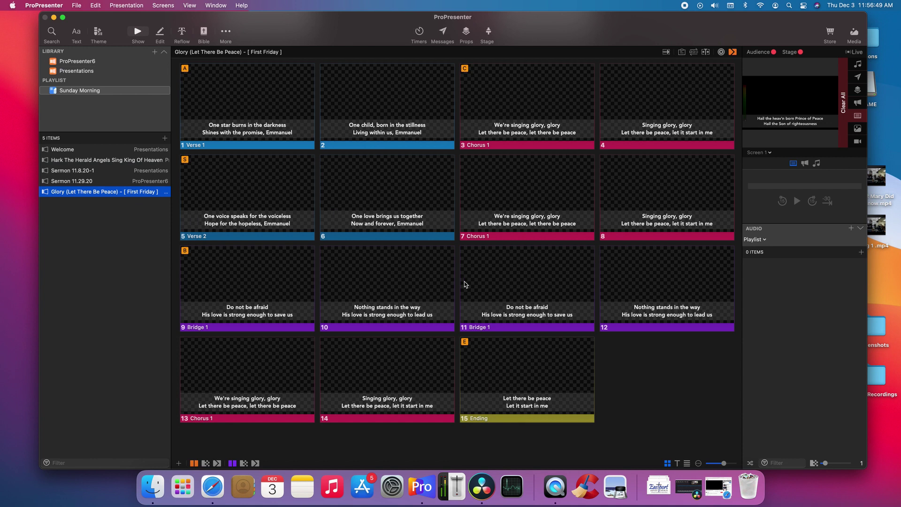
{"action": "left_click", "coordinate": [111, 161]}
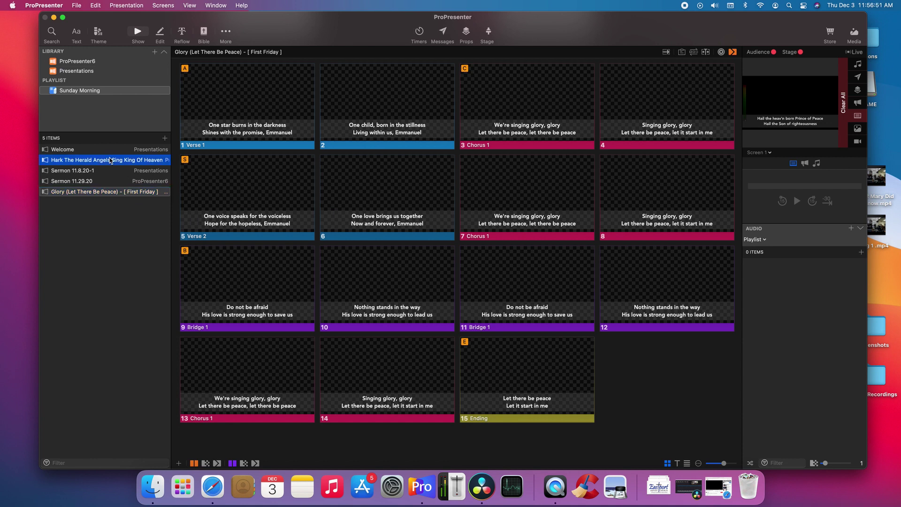
{"action": "left_click", "coordinate": [77, 185]}
{"action": "left_click", "coordinate": [75, 193]}
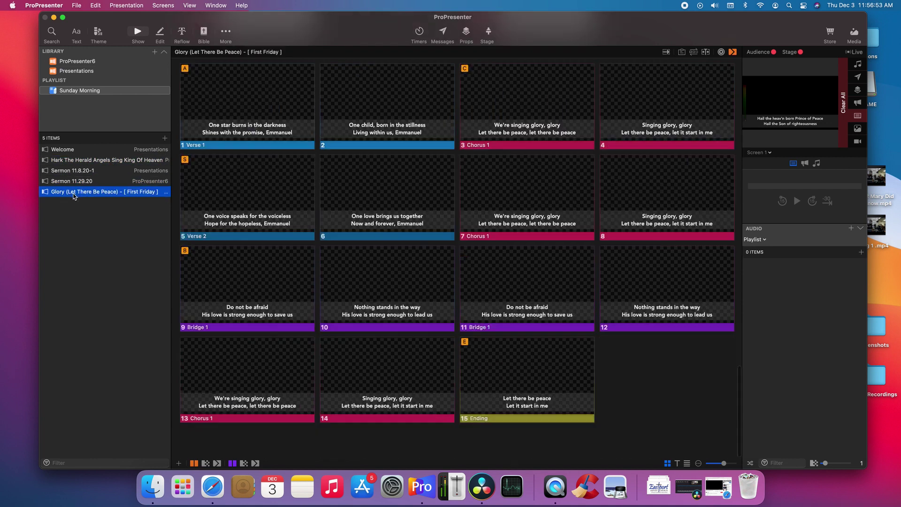
{"action": "left_click", "coordinate": [63, 160]}
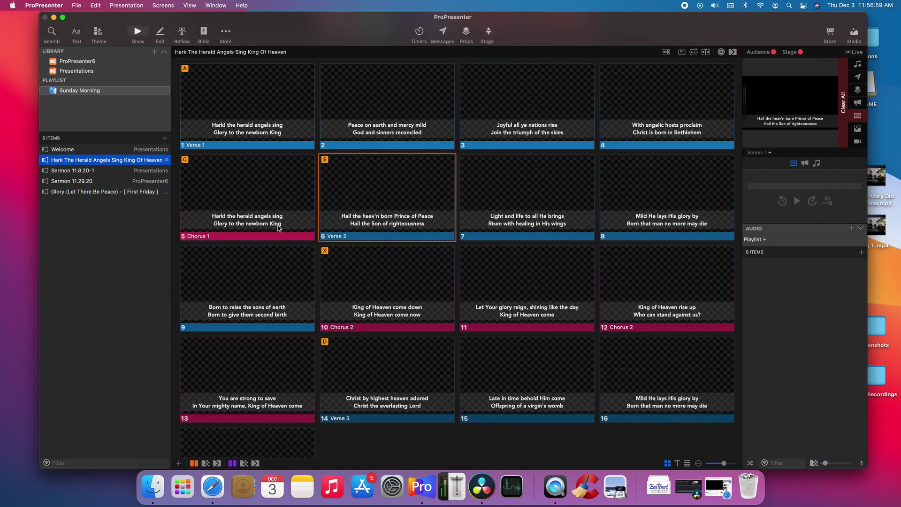
{"action": "left_click", "coordinate": [278, 131]}
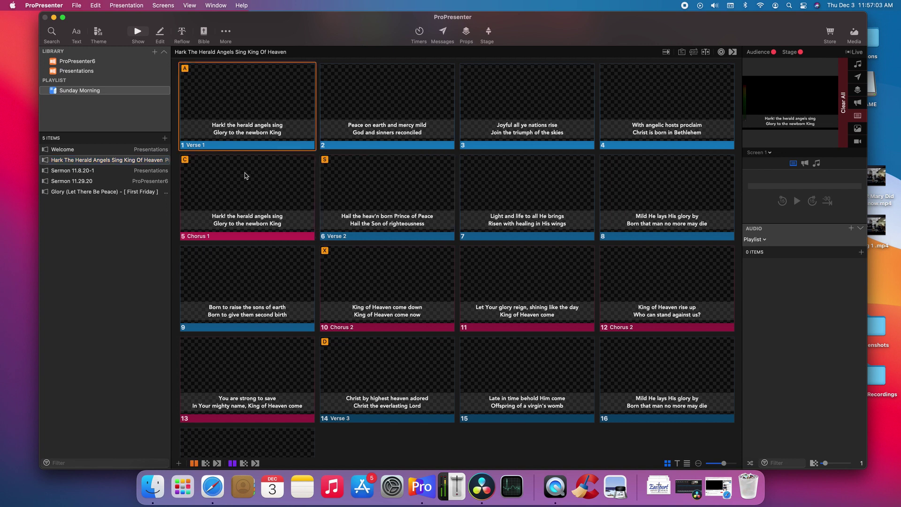
Find O What a Glorious Night in the ProPresenter6 library with the filter "O what a" and show its slides 1 and 5 live.
{"action": "left_click", "coordinate": [71, 61]}
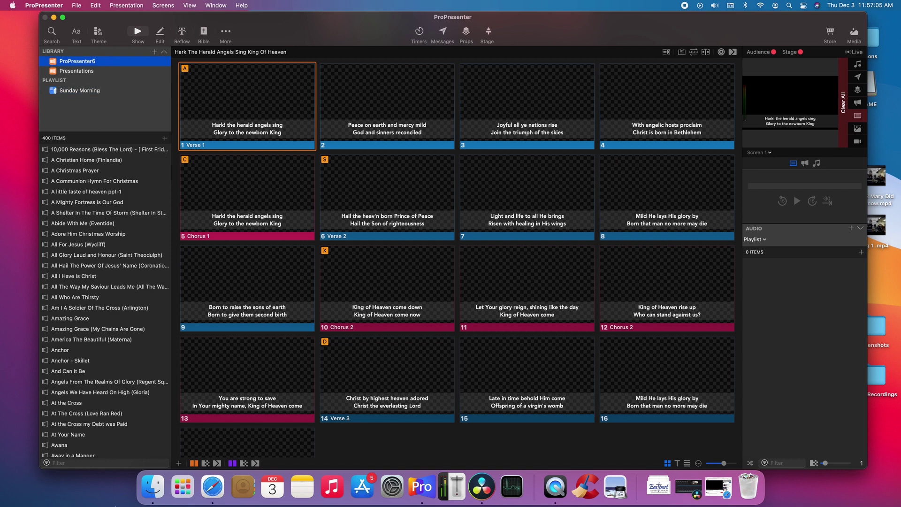
{"action": "left_click", "coordinate": [72, 463]}
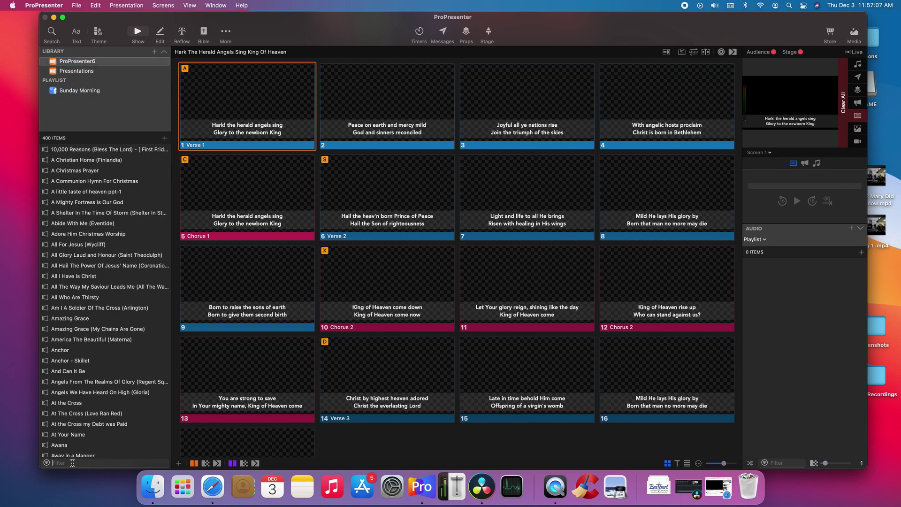
{"action": "type", "text": "O what a"}
{"action": "left_click", "coordinate": [84, 150]}
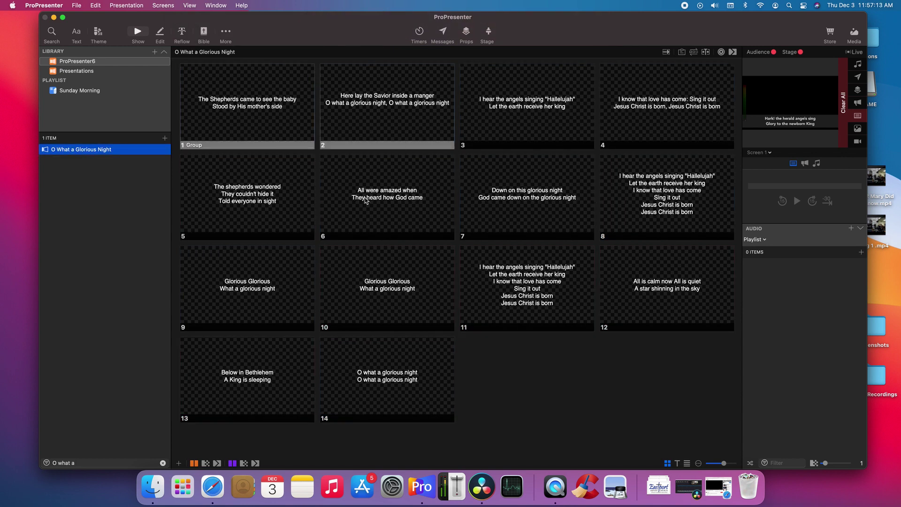
{"action": "left_click", "coordinate": [291, 126]}
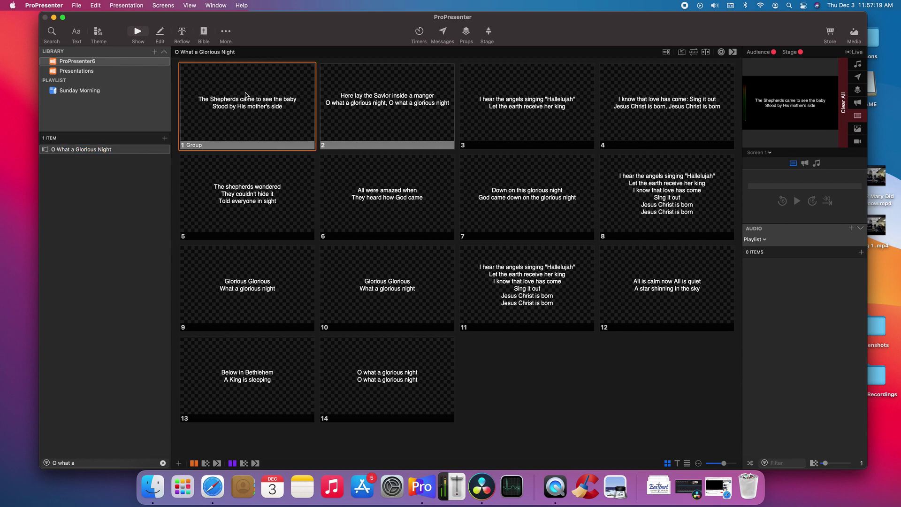
{"action": "left_click", "coordinate": [261, 203]}
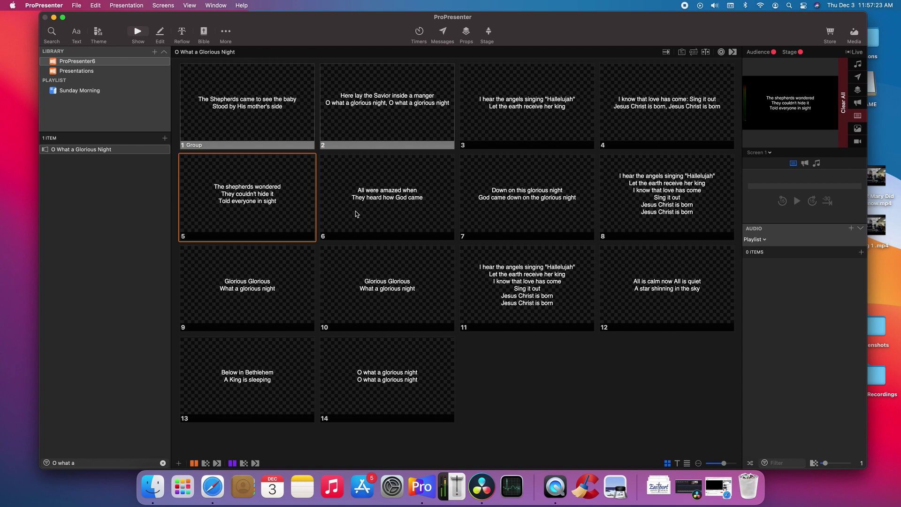
Show the six-line Hallelujah chorus slides 8 and 11 of O What a Glorious Night live.
{"action": "left_click", "coordinate": [643, 191]}
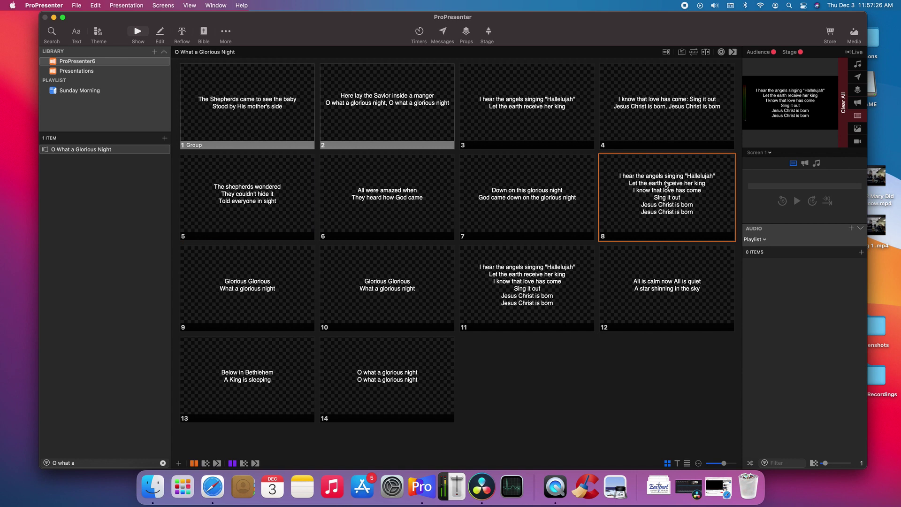
{"action": "left_click_drag", "start_coordinate": [509, 322], "coordinate": [584, 367]}
{"action": "left_click", "coordinate": [508, 314]}
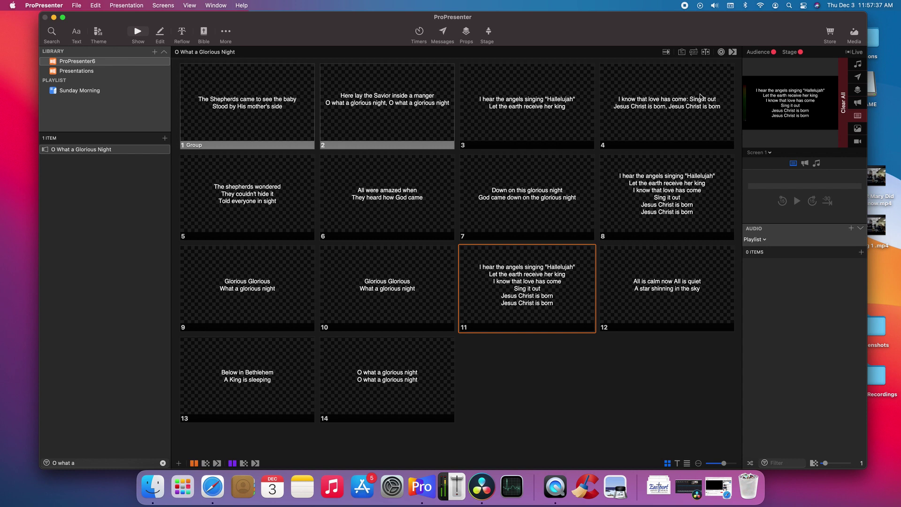
Create a new arrangement named First Friday for O What a Glorious Night.
{"action": "left_click", "coordinate": [694, 55]}
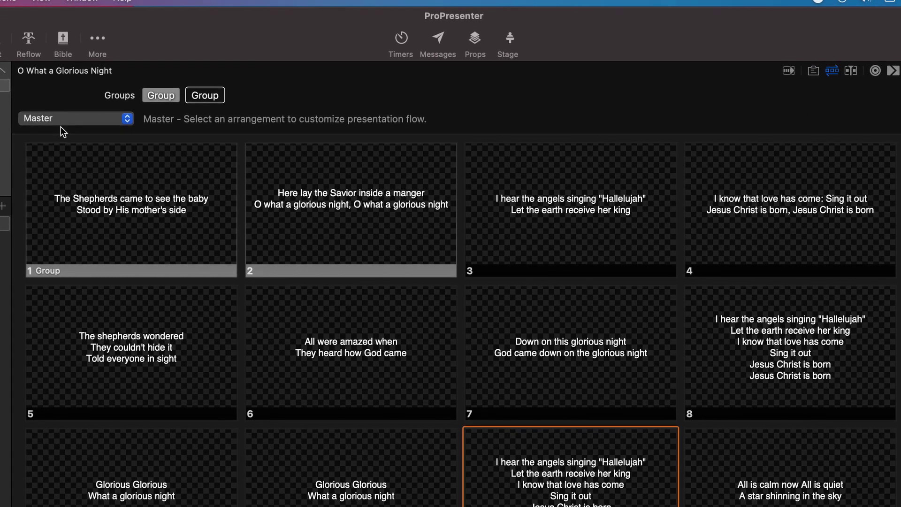
{"action": "left_click", "coordinate": [67, 121]}
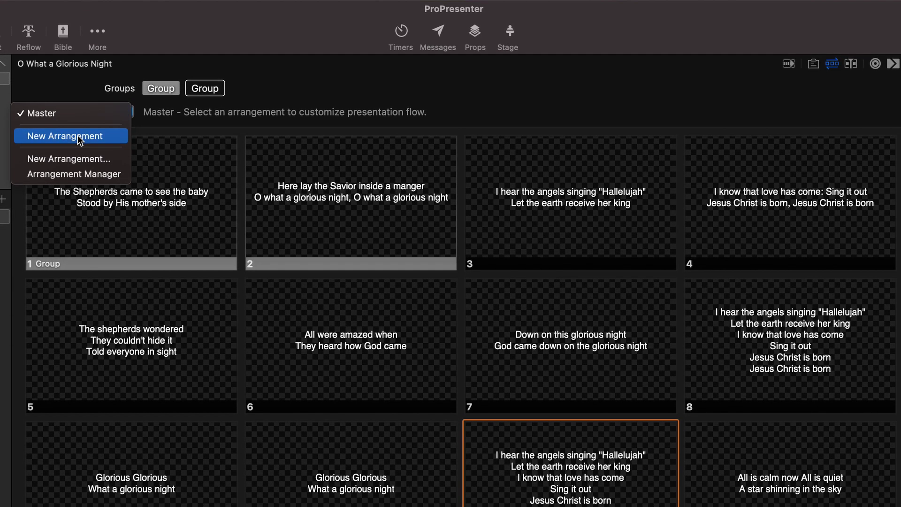
{"action": "left_click", "coordinate": [77, 136]}
{"action": "left_click", "coordinate": [97, 108]}
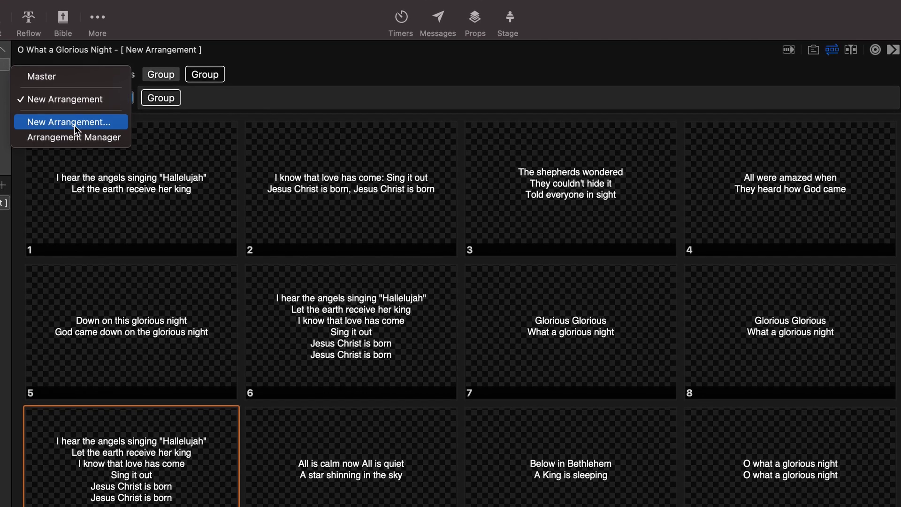
{"action": "left_click", "coordinate": [59, 119]}
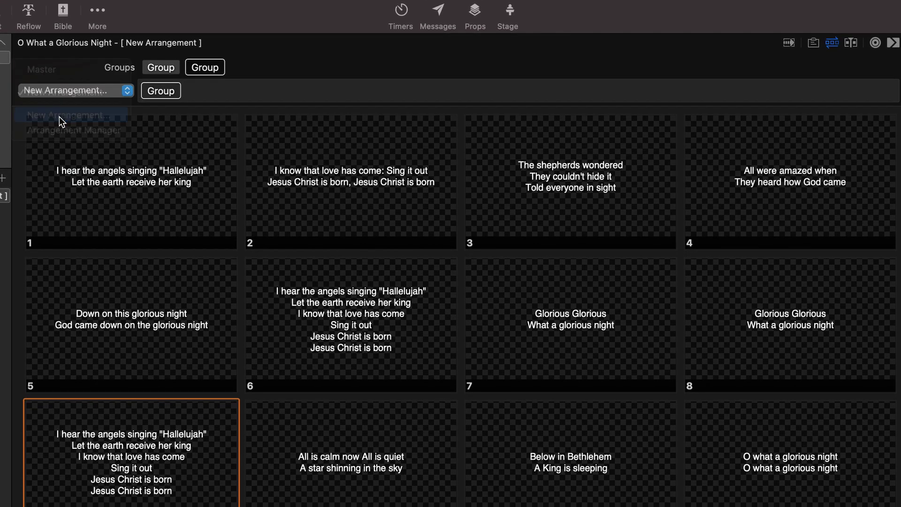
{"action": "type", "text": "First Fird"}
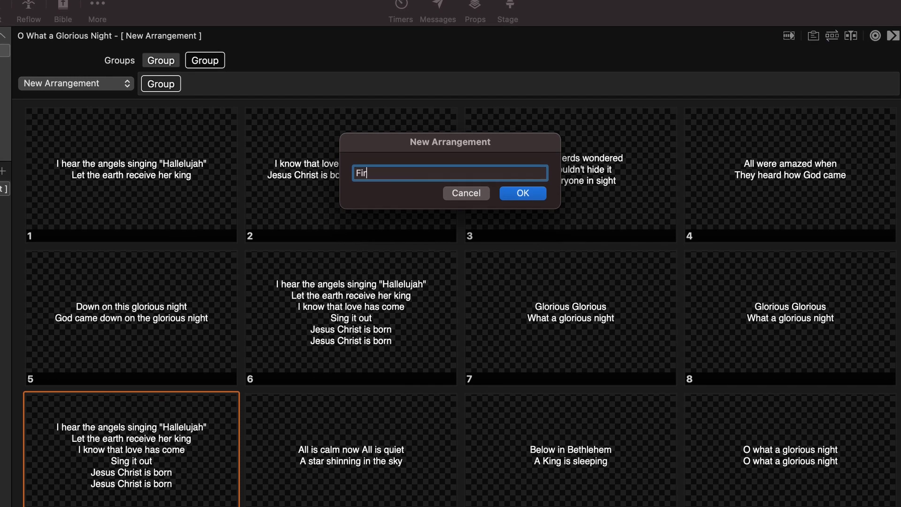
{"action": "key", "text": "BackSpace"}
{"action": "key", "text": "BackSpace"}
{"action": "key", "text": "BackSpace"}
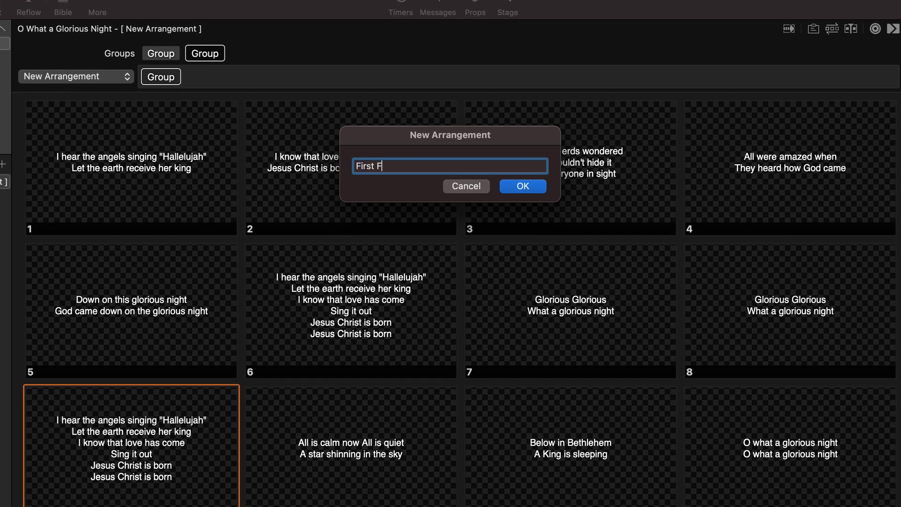
{"action": "type", "text": "riday"}
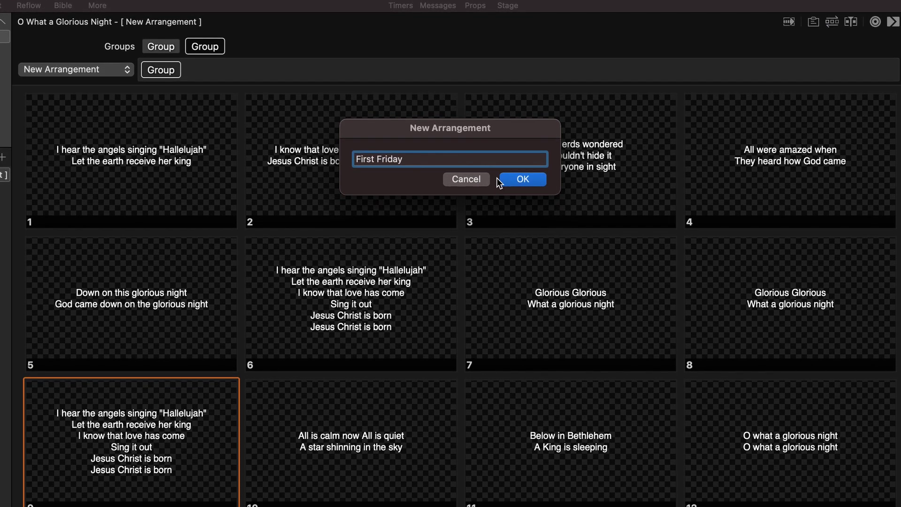
{"action": "left_click", "coordinate": [505, 180]}
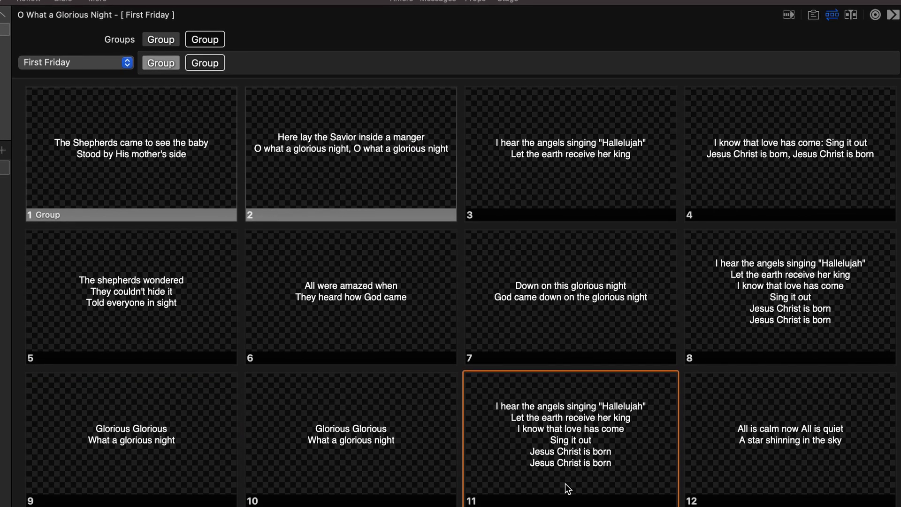
Assign the Verse 1 group starting at slide 1 and the Chorus group starting at slide 3.
{"action": "scroll", "coordinate": [528, 476], "scroll_direction": "down", "scroll_amount": 2}
{"action": "scroll", "coordinate": [530, 472], "scroll_direction": "up", "scroll_amount": 2}
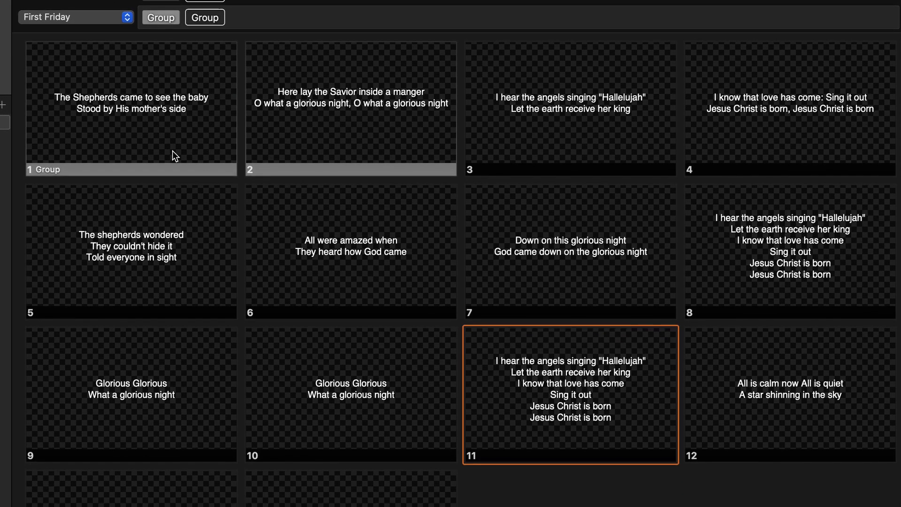
{"action": "right_click", "coordinate": [173, 151]}
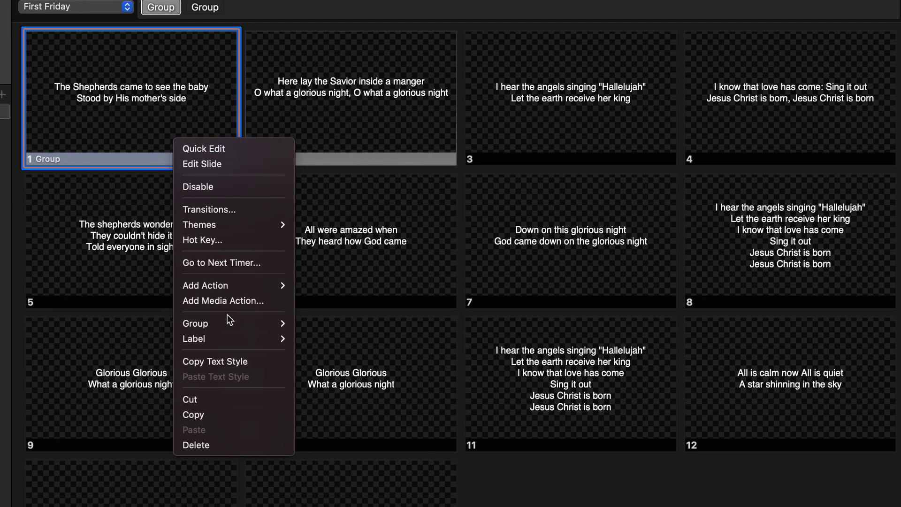
{"action": "mouse_move", "coordinate": [227, 325]}
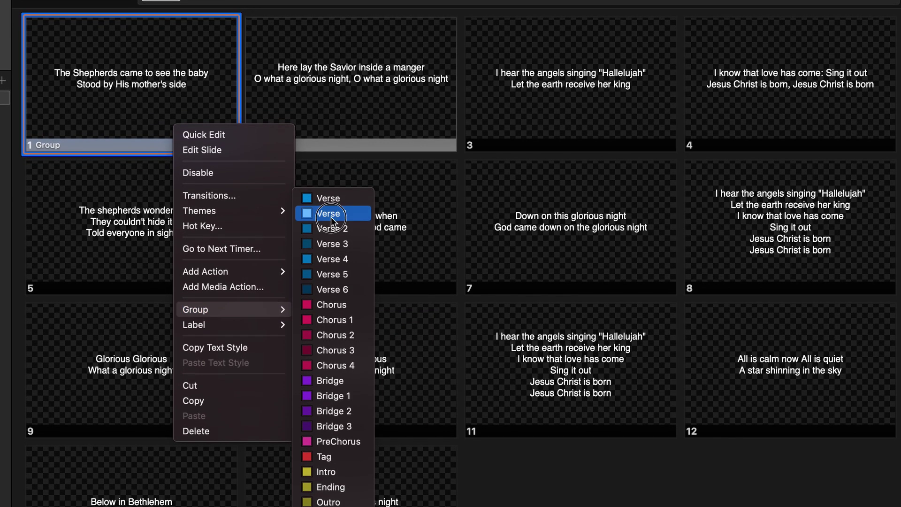
{"action": "left_click", "coordinate": [331, 216]}
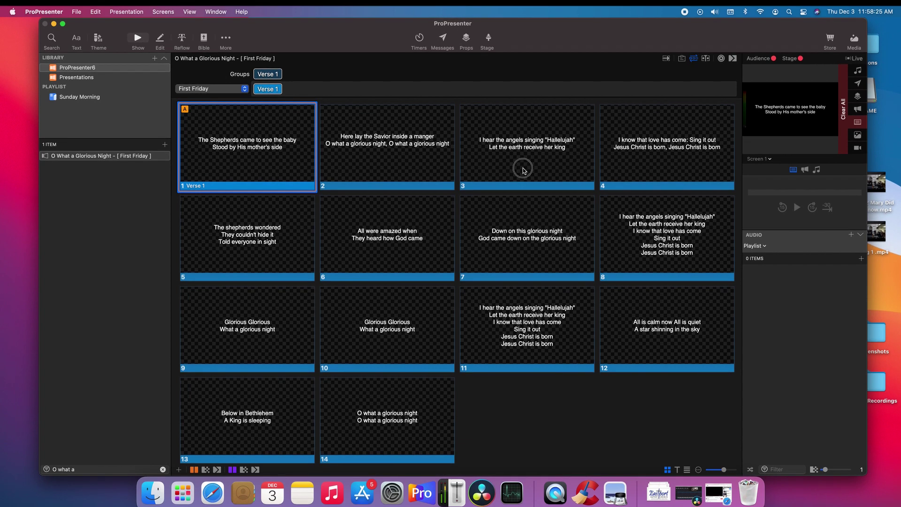
{"action": "left_click", "coordinate": [523, 167]}
{"action": "right_click", "coordinate": [502, 185]}
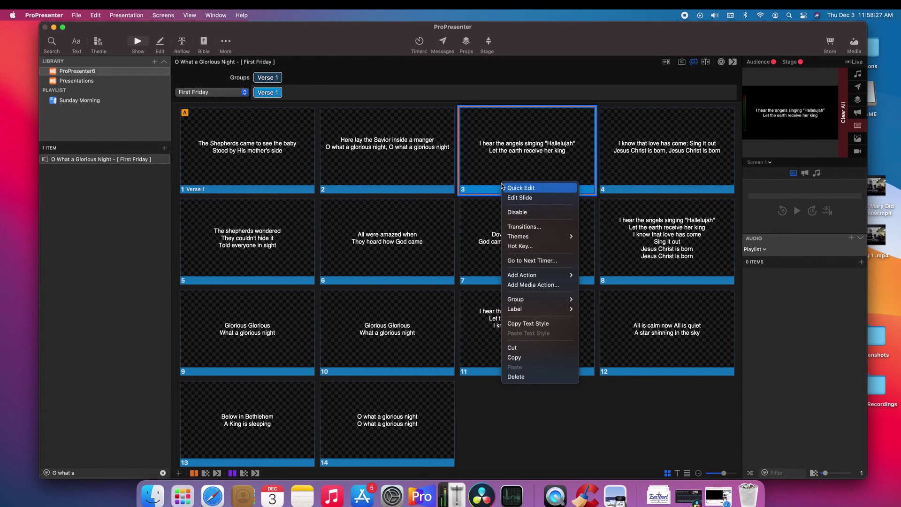
{"action": "mouse_move", "coordinate": [556, 302]}
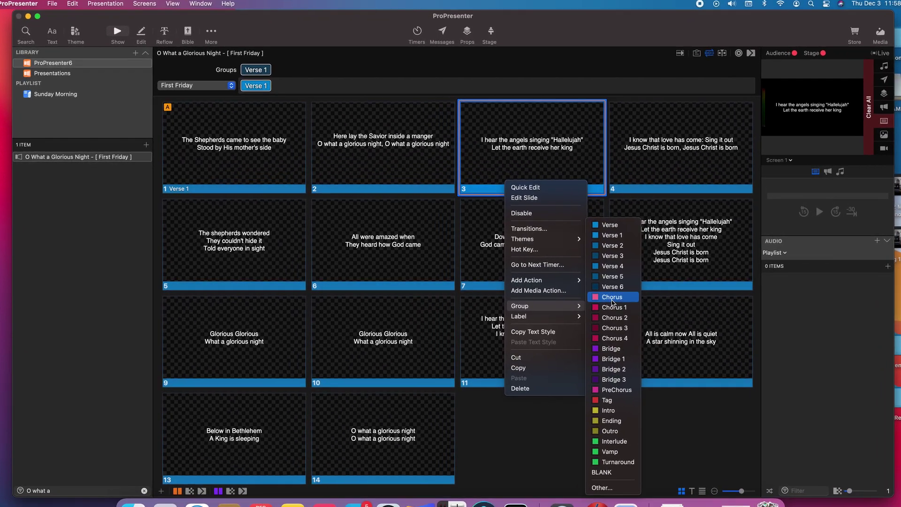
{"action": "left_click", "coordinate": [602, 293]}
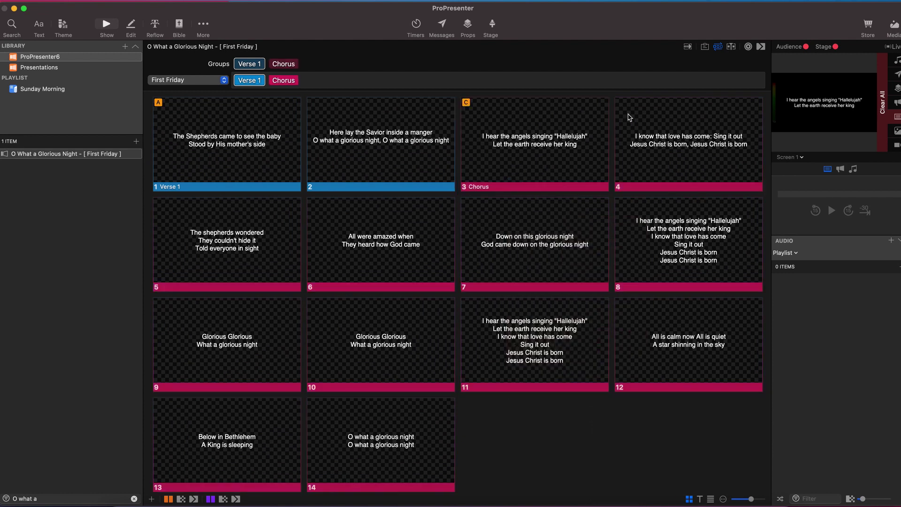
Assign the Verse 2 group starting at slide 5 and the Bridge group starting at the first Glorious Glorious slide.
{"action": "left_click", "coordinate": [229, 224]}
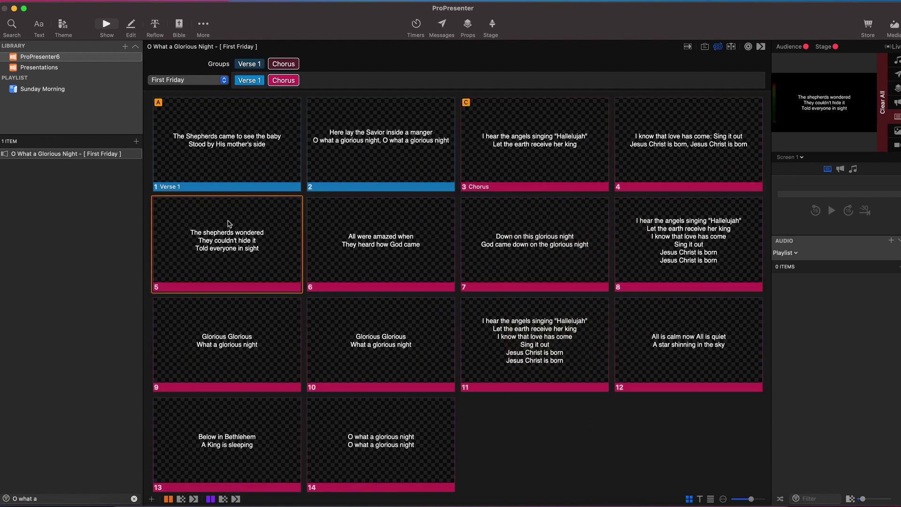
{"action": "right_click", "coordinate": [240, 250]}
{"action": "mouse_move", "coordinate": [280, 379]}
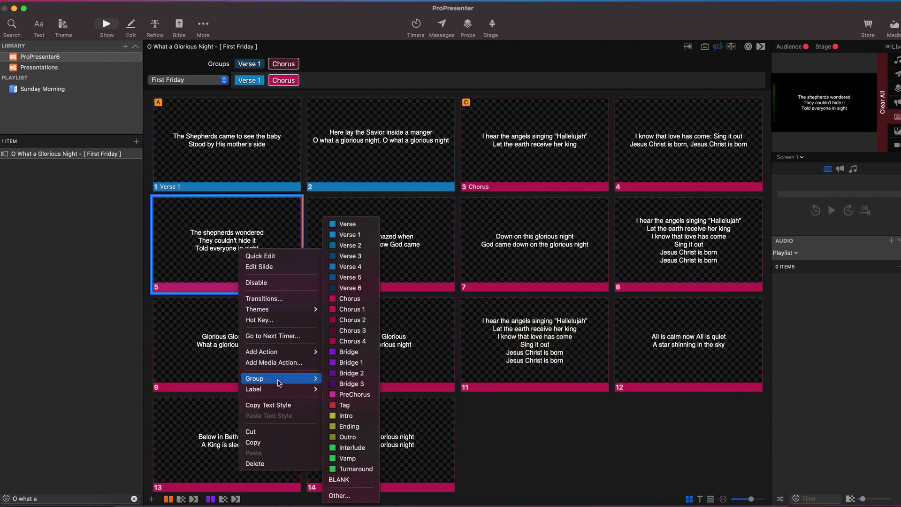
{"action": "left_click", "coordinate": [362, 245]}
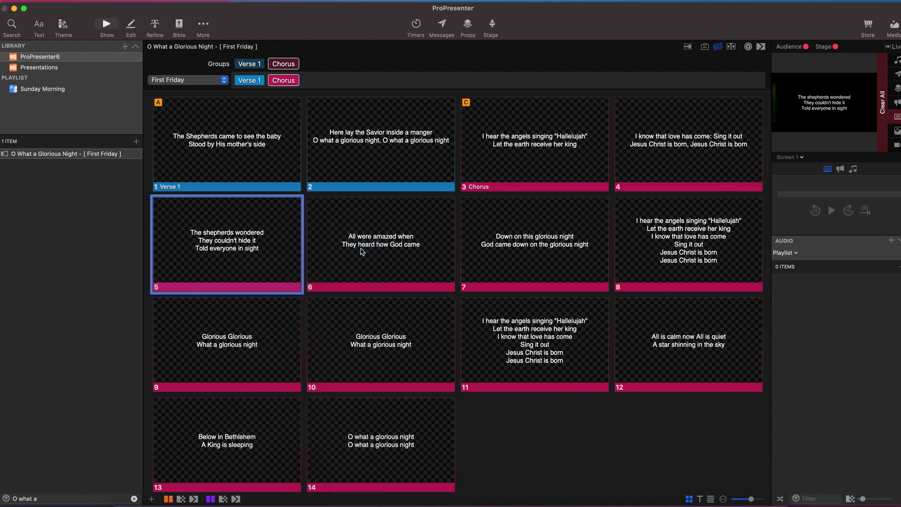
{"action": "left_click", "coordinate": [695, 284]}
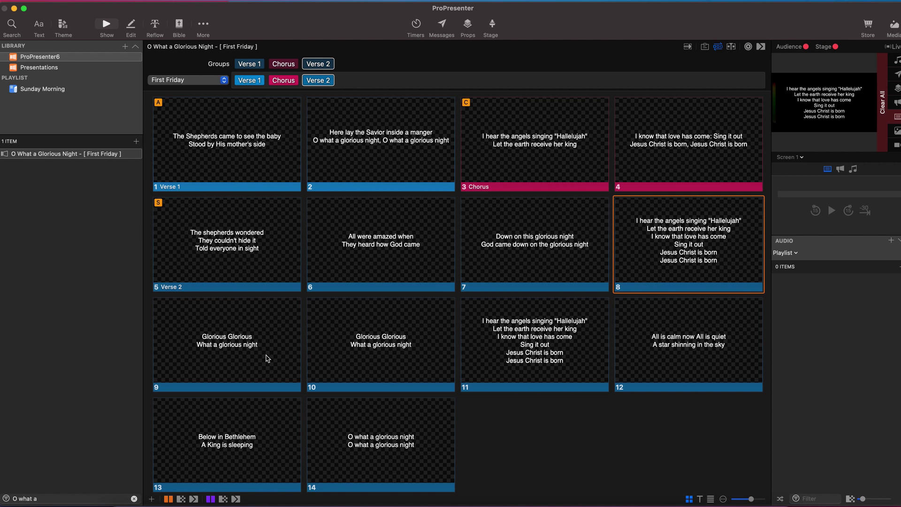
{"action": "left_click", "coordinate": [233, 355]}
{"action": "right_click", "coordinate": [236, 356]}
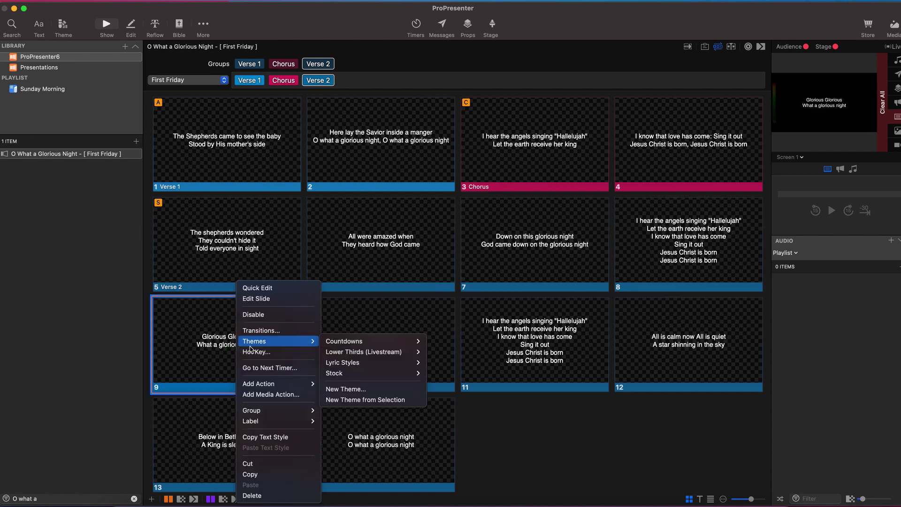
{"action": "mouse_move", "coordinate": [253, 415]}
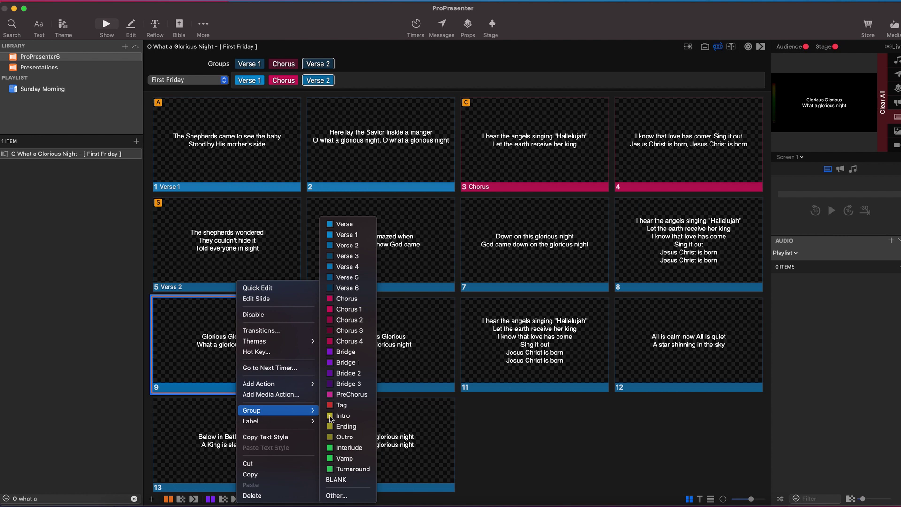
{"action": "left_click", "coordinate": [350, 354]}
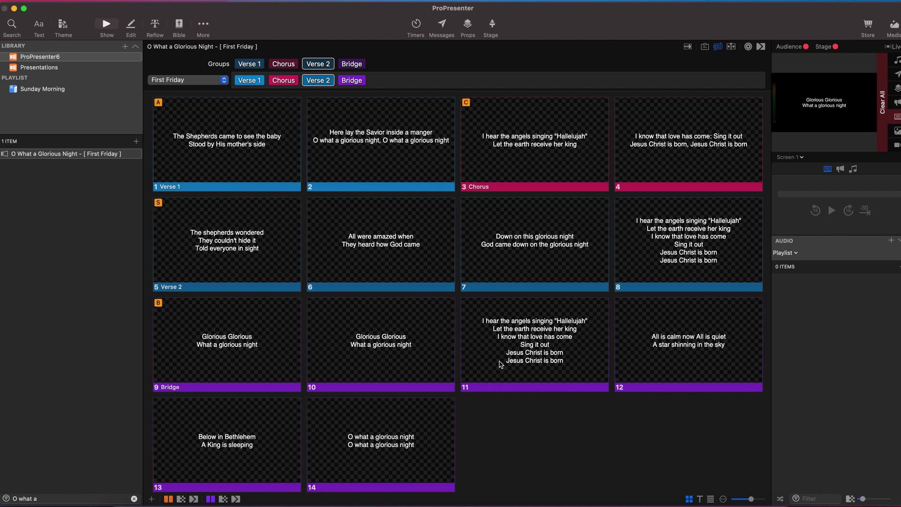
Assign the Verse 3 group starting at slide 12, All is calm now All is quiet.
{"action": "left_click", "coordinate": [647, 355]}
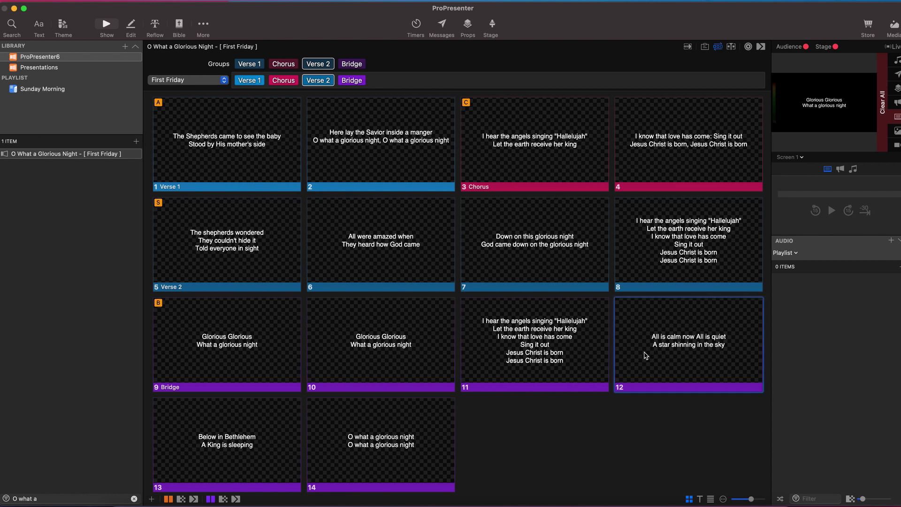
{"action": "right_click", "coordinate": [663, 356]}
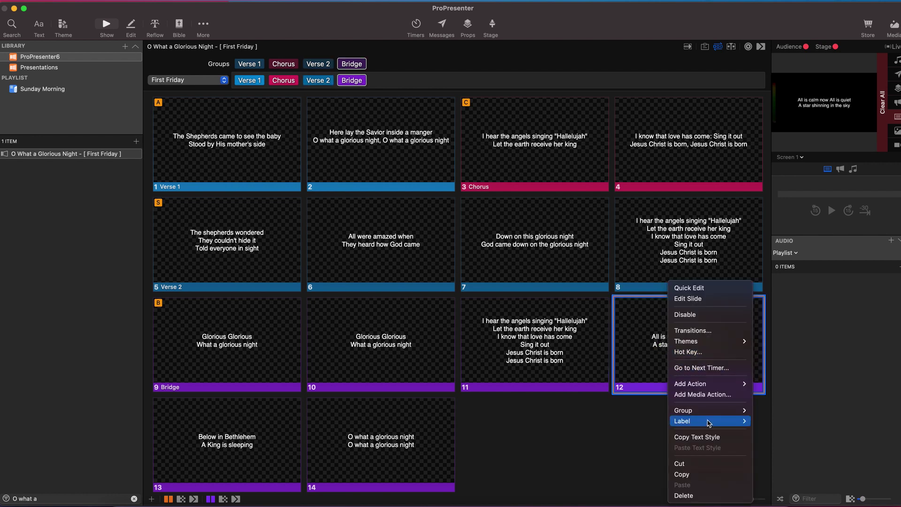
{"action": "mouse_move", "coordinate": [708, 412]}
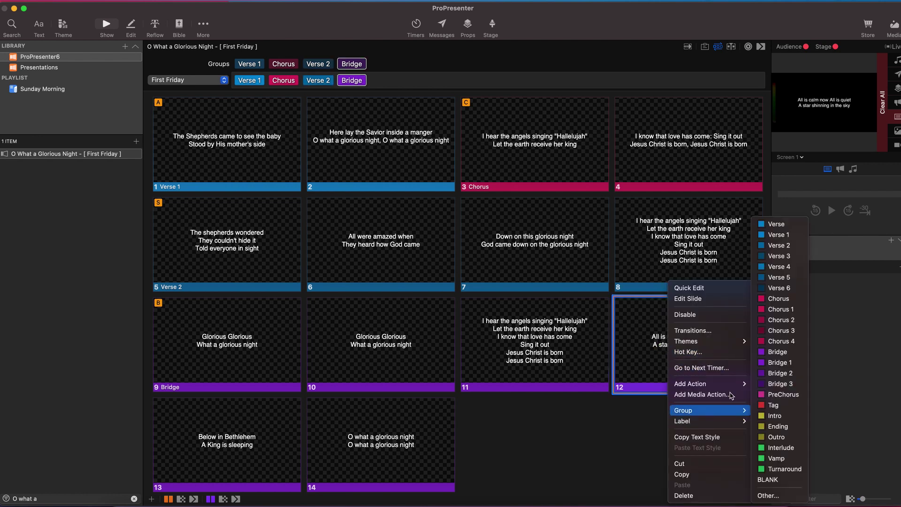
{"action": "left_click", "coordinate": [779, 256]}
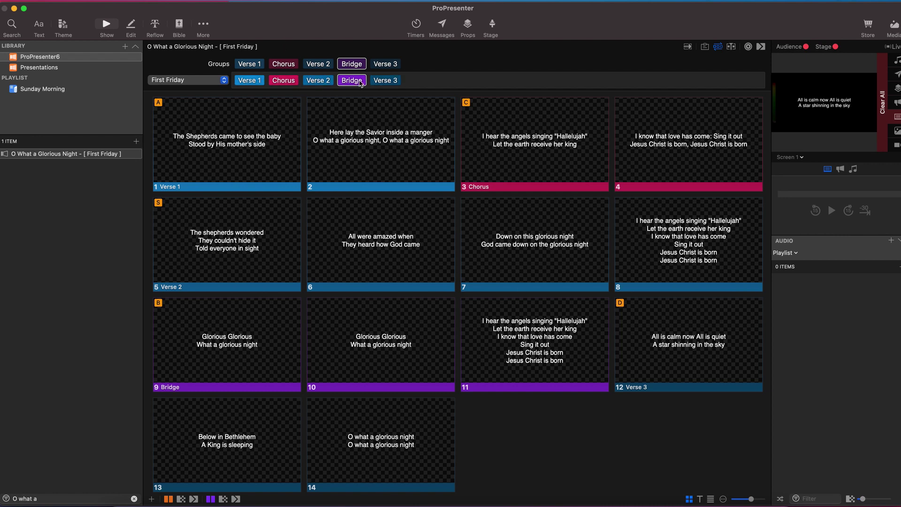
Insert the Chorus group into the First Friday arrangement after Verse 2 and again after Bridge.
{"action": "mouse_move", "coordinate": [292, 82]}
{"action": "left_click_drag", "start_coordinate": [283, 64], "coordinate": [327, 83]}
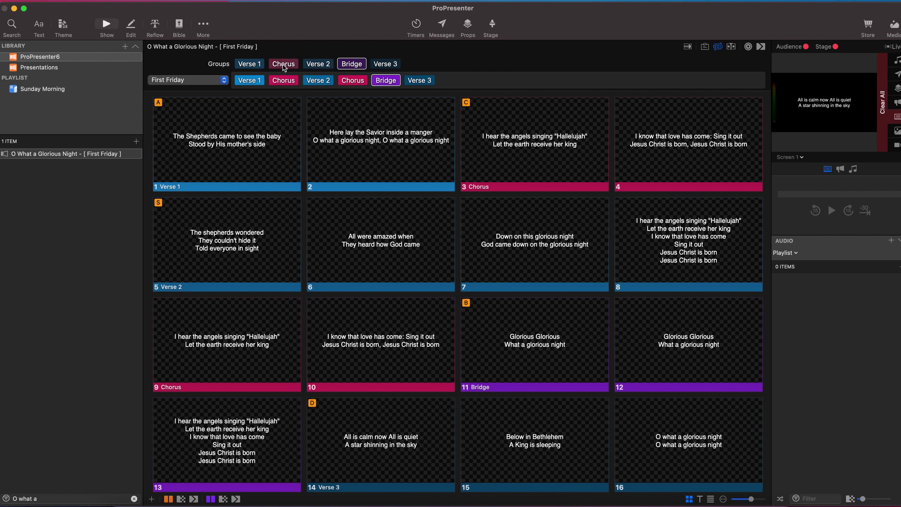
{"action": "left_click_drag", "start_coordinate": [284, 65], "coordinate": [406, 89]}
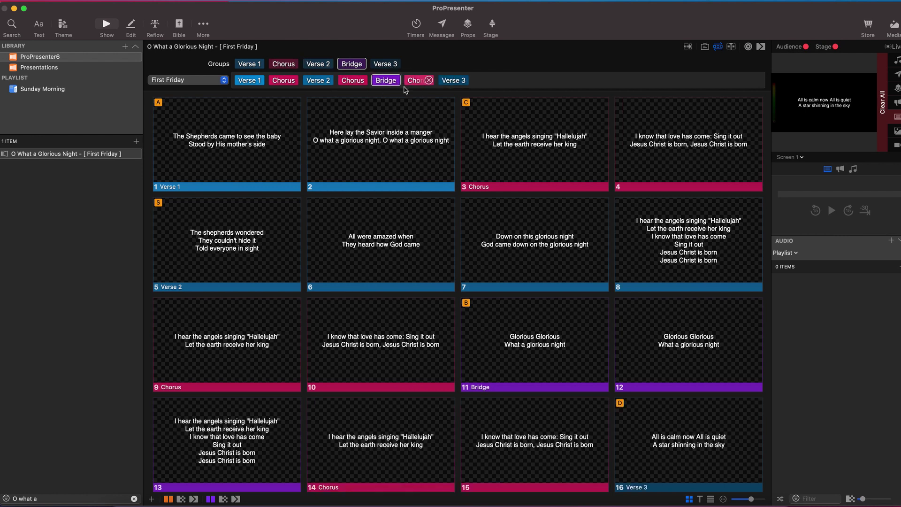
Delete the redundant six-line chorus slides at the end of the Verse 2 and Bridge groups.
{"action": "right_click", "coordinate": [684, 249]}
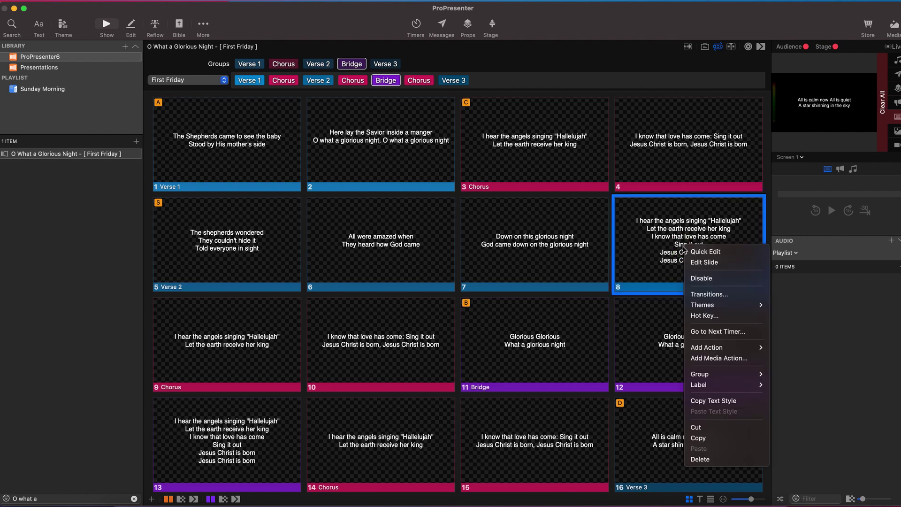
{"action": "left_click", "coordinate": [700, 459]}
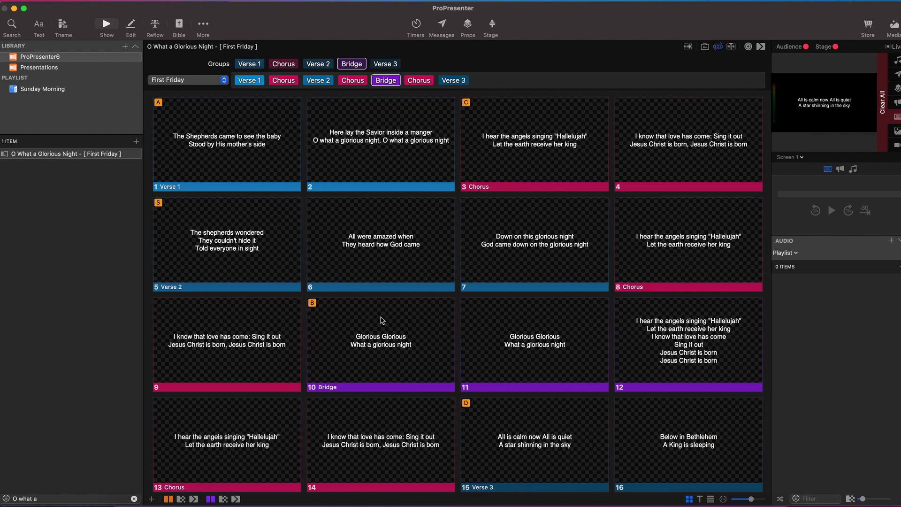
{"action": "right_click", "coordinate": [681, 346]}
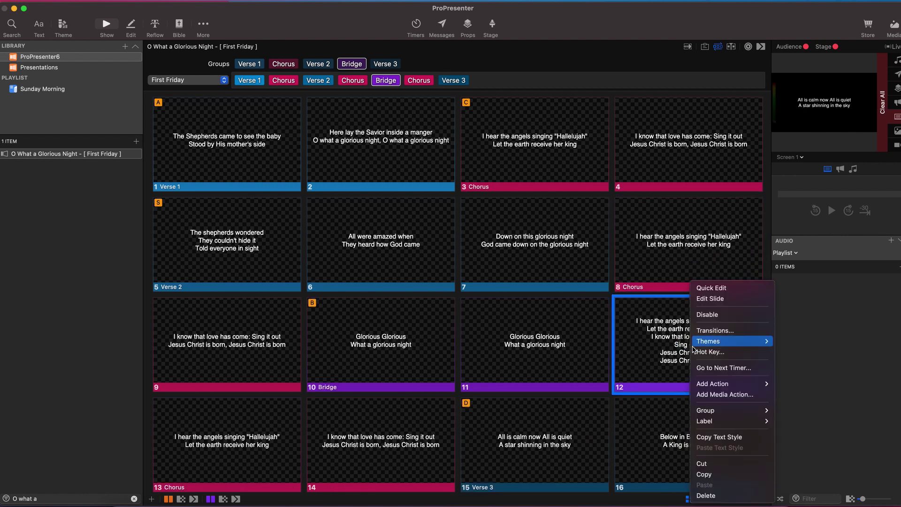
{"action": "left_click", "coordinate": [712, 497]}
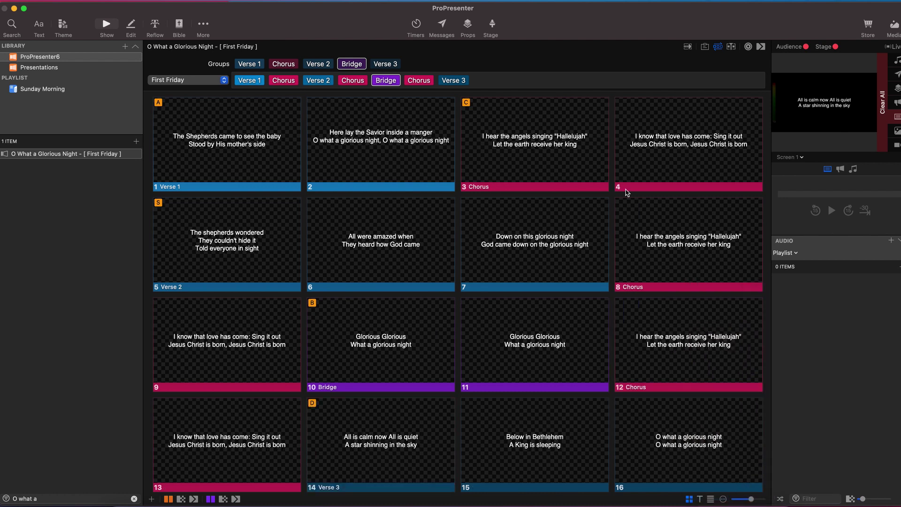
{"action": "scroll", "coordinate": [599, 225], "scroll_direction": "down", "scroll_amount": 1}
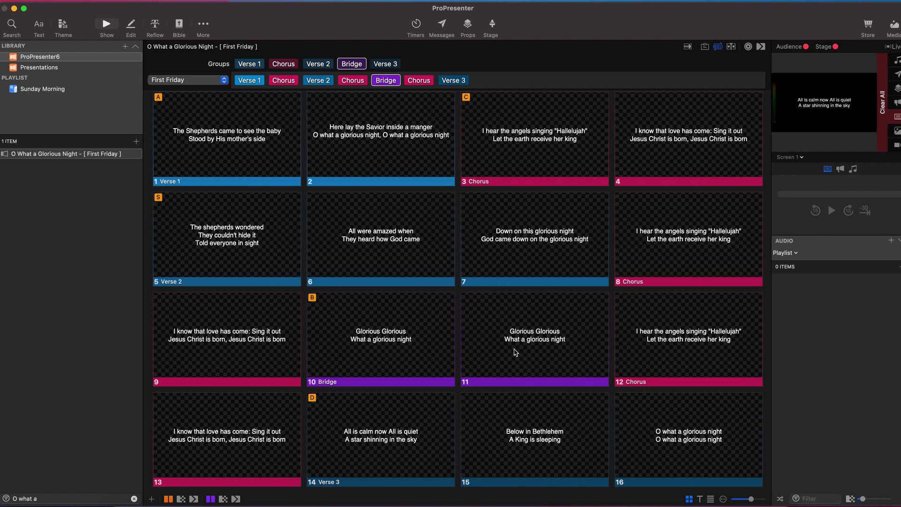
Apply the Lower Thirds (Livestream) theme 2 Lines Grey BG to the slides of O What a Glorious Night.
{"action": "scroll", "coordinate": [513, 354], "scroll_direction": "up", "scroll_amount": 2}
{"action": "scroll", "coordinate": [513, 354], "scroll_direction": "up", "scroll_amount": 1}
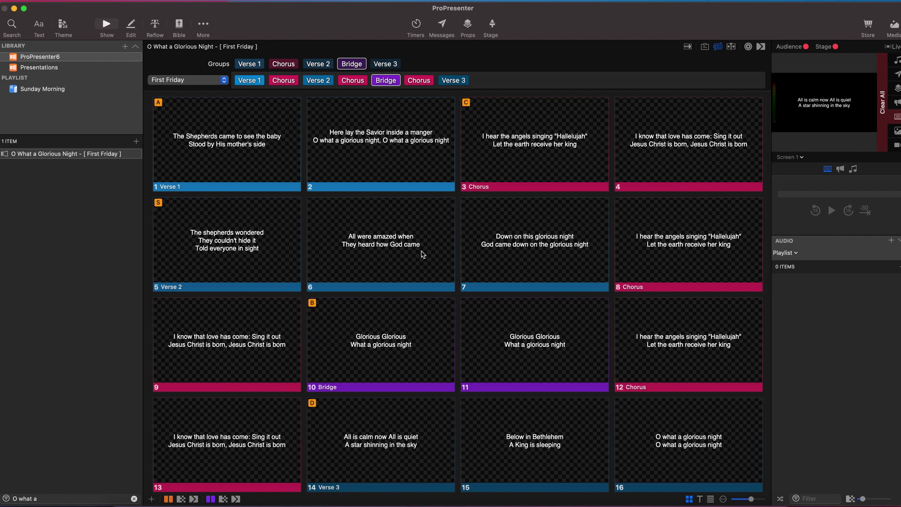
{"action": "scroll", "coordinate": [532, 258], "scroll_direction": "down", "scroll_amount": 1}
{"action": "scroll", "coordinate": [533, 258], "scroll_direction": "up", "scroll_amount": 2}
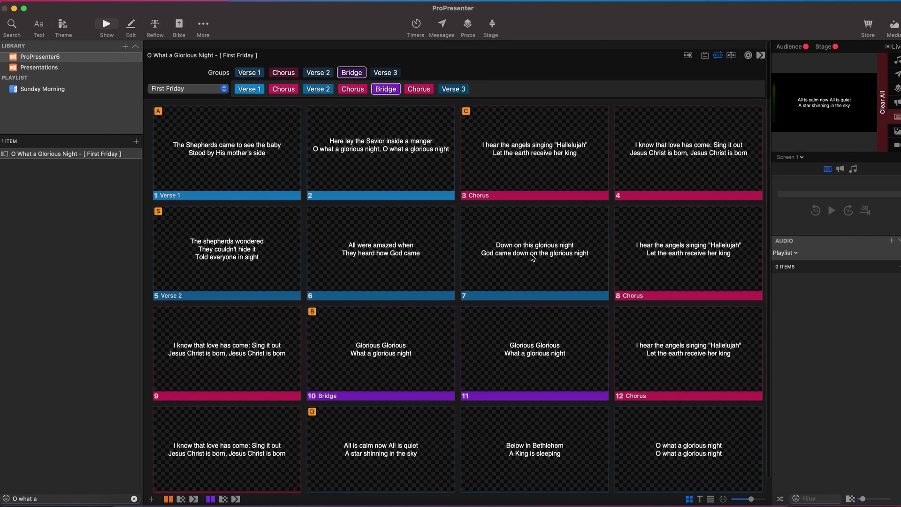
{"action": "left_click", "coordinate": [237, 144]}
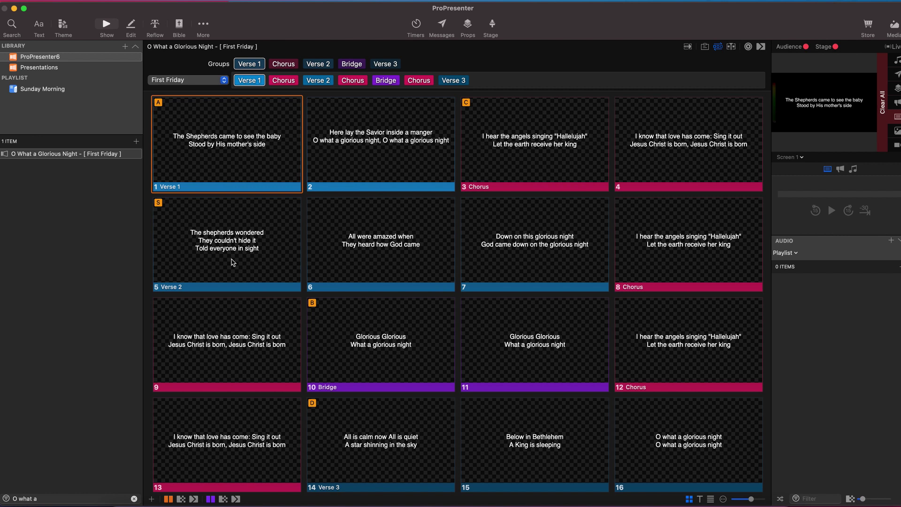
{"action": "left_click", "coordinate": [61, 23]}
{"action": "mouse_move", "coordinate": [131, 49]}
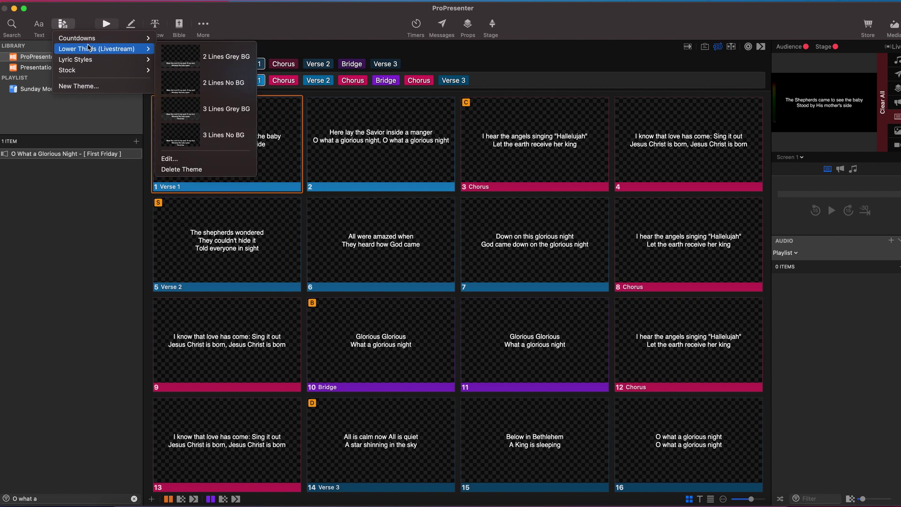
{"action": "left_click", "coordinate": [201, 58]}
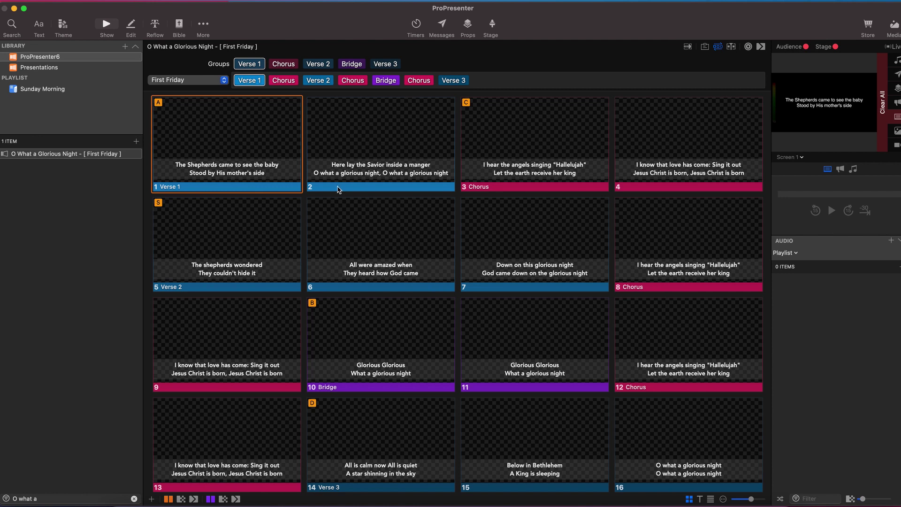
Apply the Lower Thirds (Livestream) theme 3 Lines Grey BG to slide 5, the first slide of Verse 2.
{"action": "left_click", "coordinate": [243, 242]}
{"action": "right_click", "coordinate": [244, 239]}
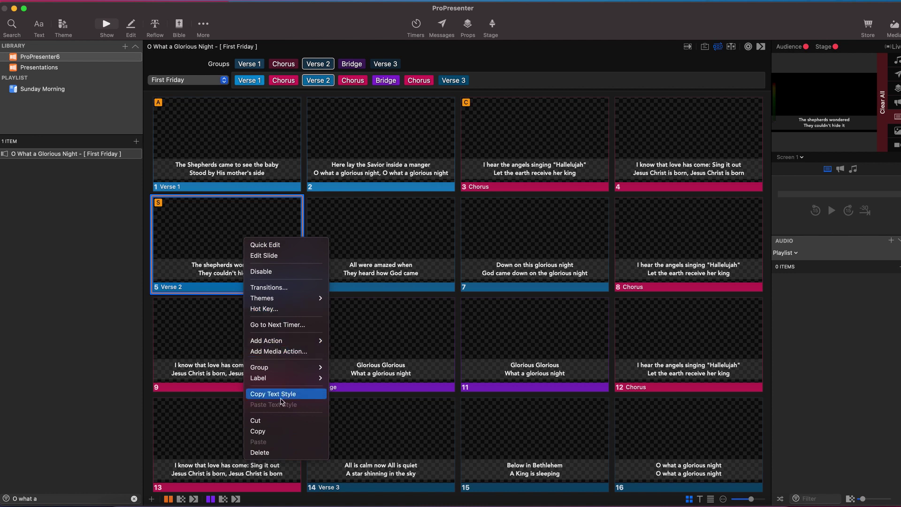
{"action": "mouse_move", "coordinate": [270, 302]}
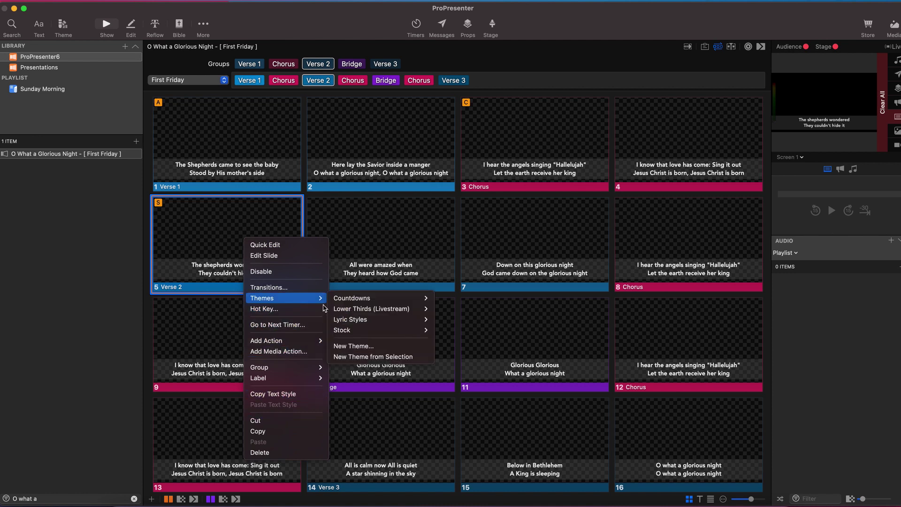
{"action": "mouse_move", "coordinate": [371, 308]}
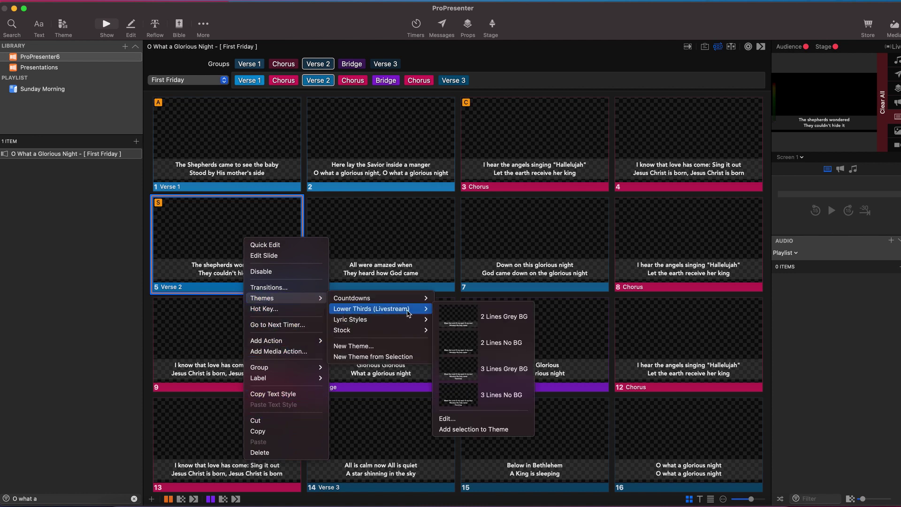
{"action": "left_click", "coordinate": [488, 376]}
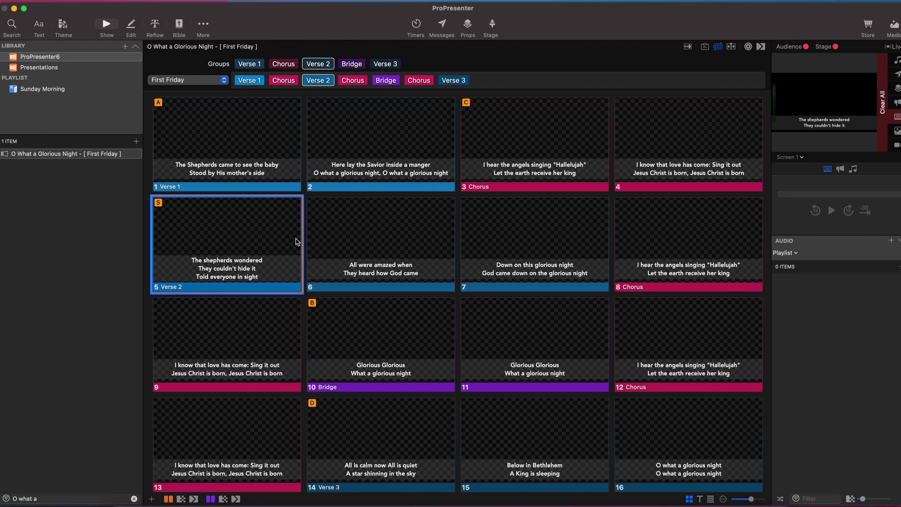
Add O What a Glorious Night to the Sunday Morning playlist and place it directly after Welcome.
{"action": "scroll", "coordinate": [297, 241], "scroll_direction": "down", "scroll_amount": 1}
{"action": "left_click_drag", "start_coordinate": [28, 155], "coordinate": [47, 94]}
{"action": "left_click", "coordinate": [47, 94]}
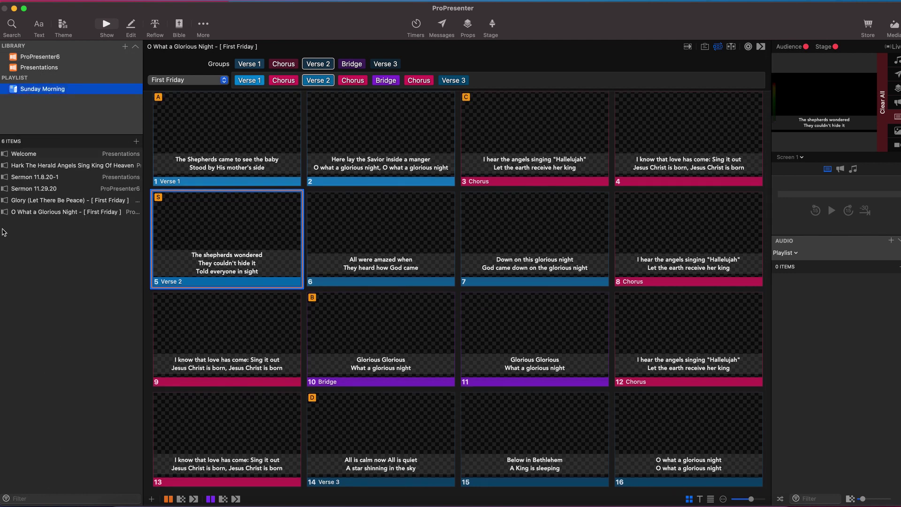
{"action": "left_click_drag", "start_coordinate": [49, 212], "coordinate": [34, 165]}
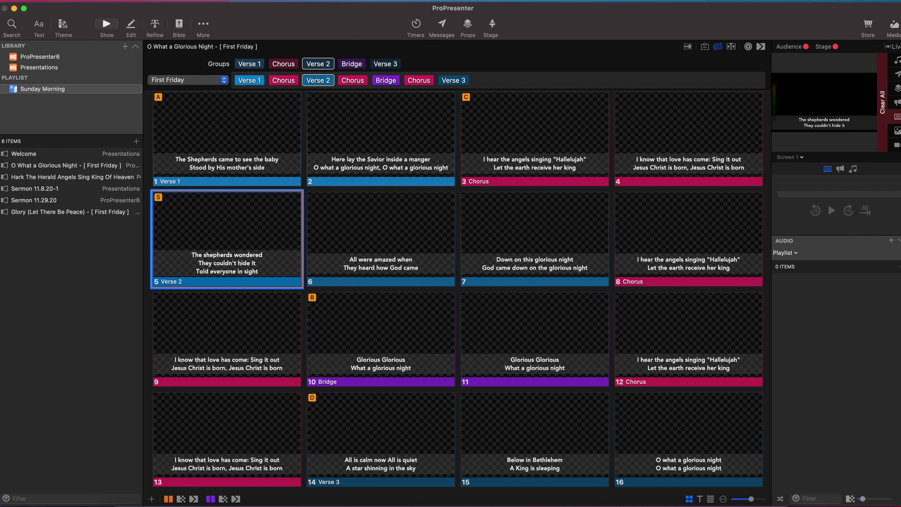
Review the slides of O What a Glorious Night and Hark The Herald Angels Sing King Of Heaven in the playlist.
{"action": "left_click", "coordinate": [34, 177]}
{"action": "left_click", "coordinate": [35, 166]}
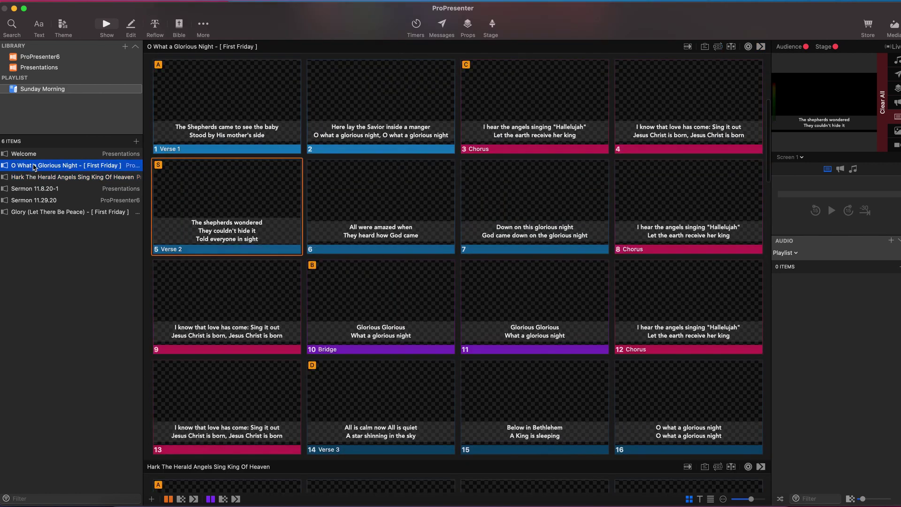
{"action": "left_click", "coordinate": [32, 177]}
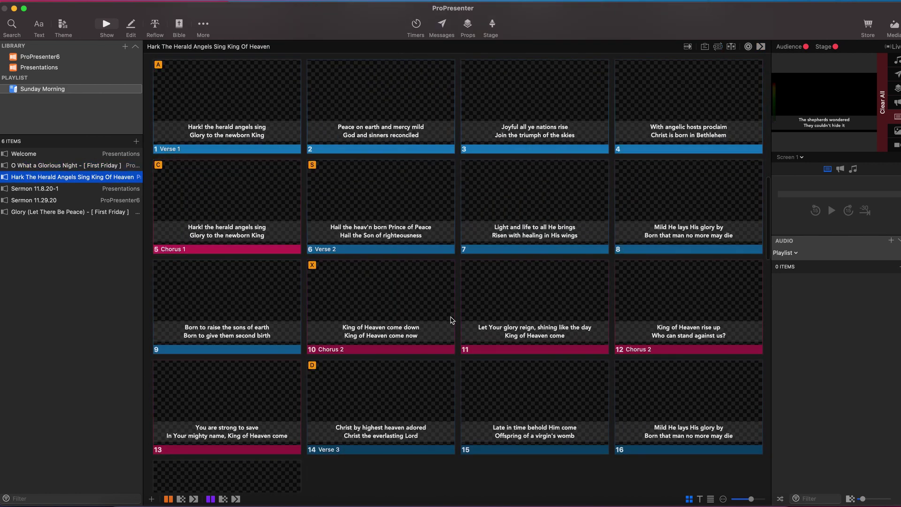
{"action": "scroll", "coordinate": [451, 321], "scroll_direction": "down", "scroll_amount": 3}
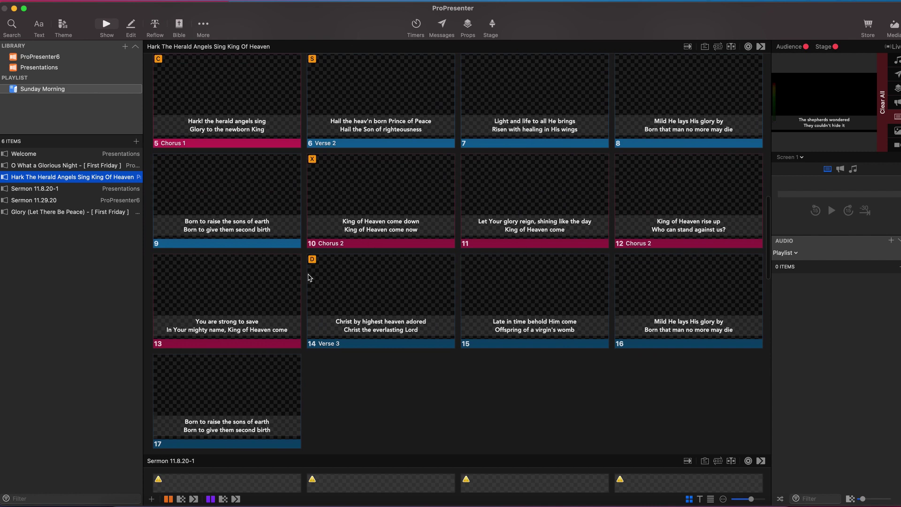
{"action": "scroll", "coordinate": [416, 359], "scroll_direction": "up", "scroll_amount": 5}
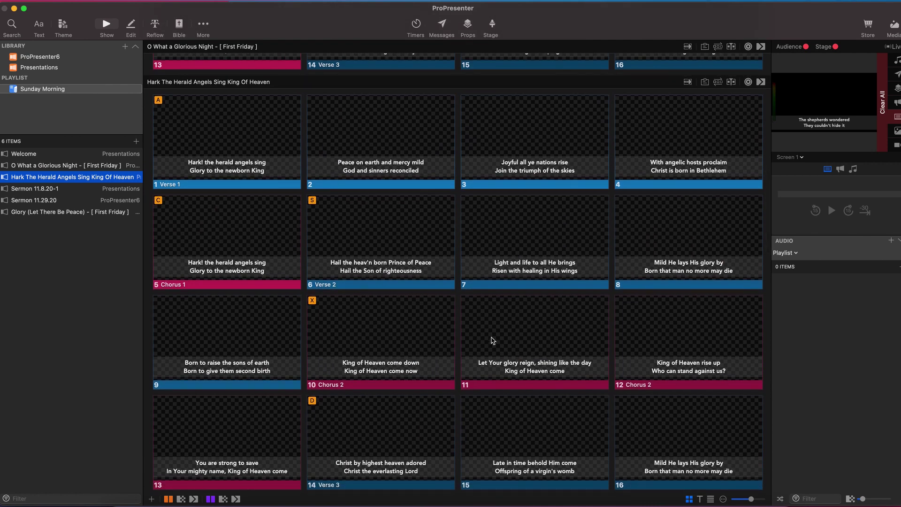
{"action": "scroll", "coordinate": [489, 339], "scroll_direction": "down", "scroll_amount": 2}
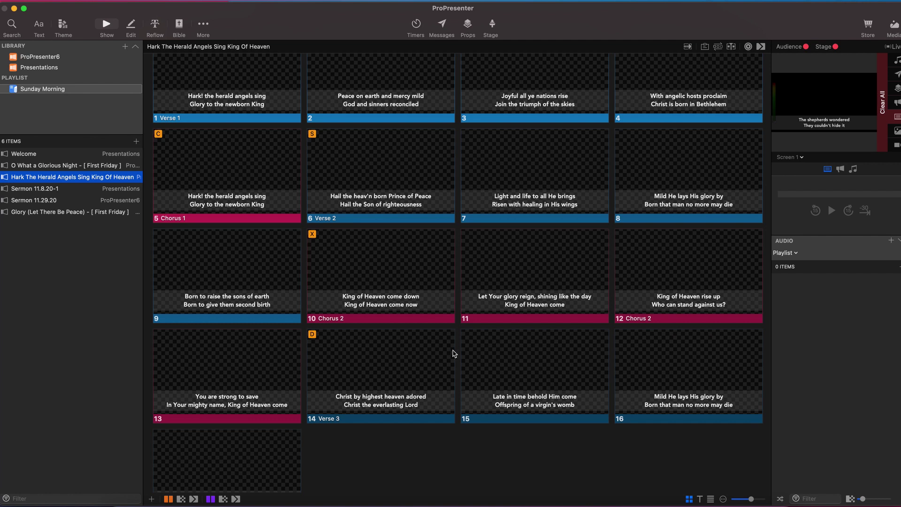
{"action": "scroll", "coordinate": [437, 347], "scroll_direction": "up", "scroll_amount": 1}
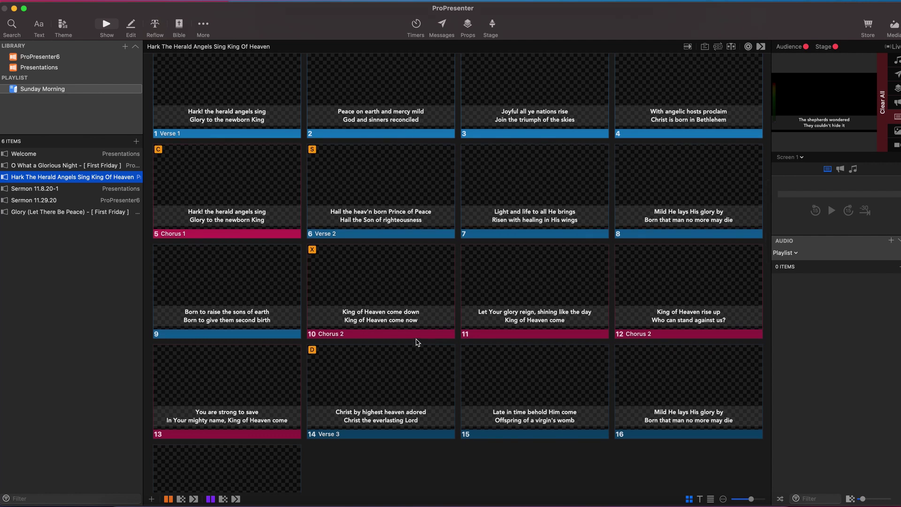
{"action": "scroll", "coordinate": [507, 319], "scroll_direction": "up", "scroll_amount": 15}
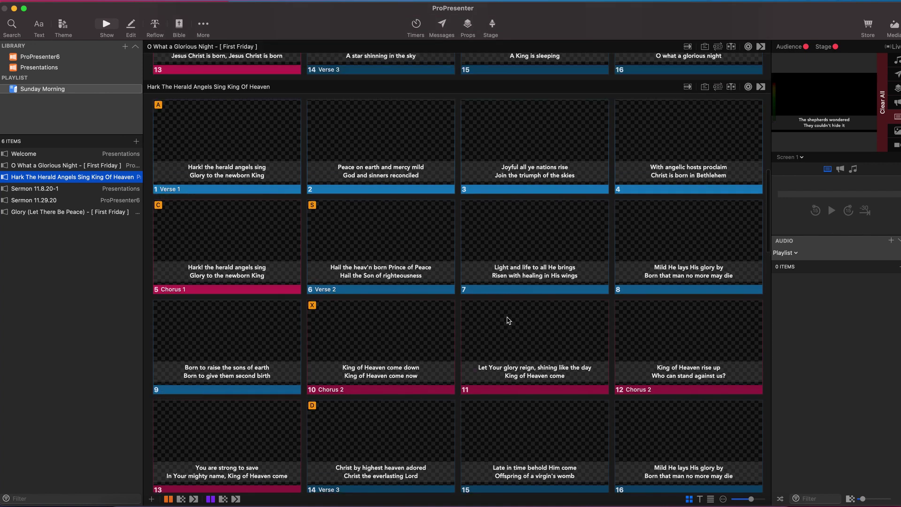
Set the transition of O What a Glorious Night to Dissolve 0_34s and preview it across the first three slides.
{"action": "scroll", "coordinate": [508, 319], "scroll_direction": "down", "scroll_amount": 10}
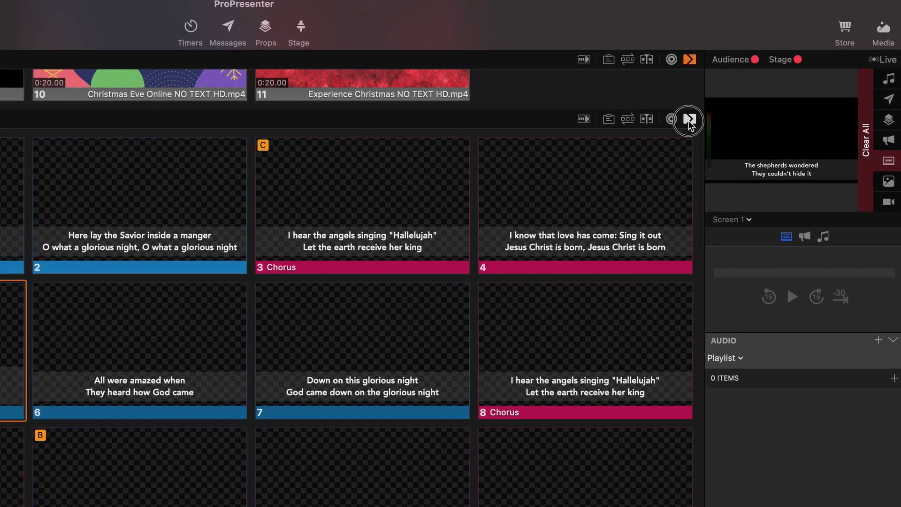
{"action": "left_click", "coordinate": [761, 88]}
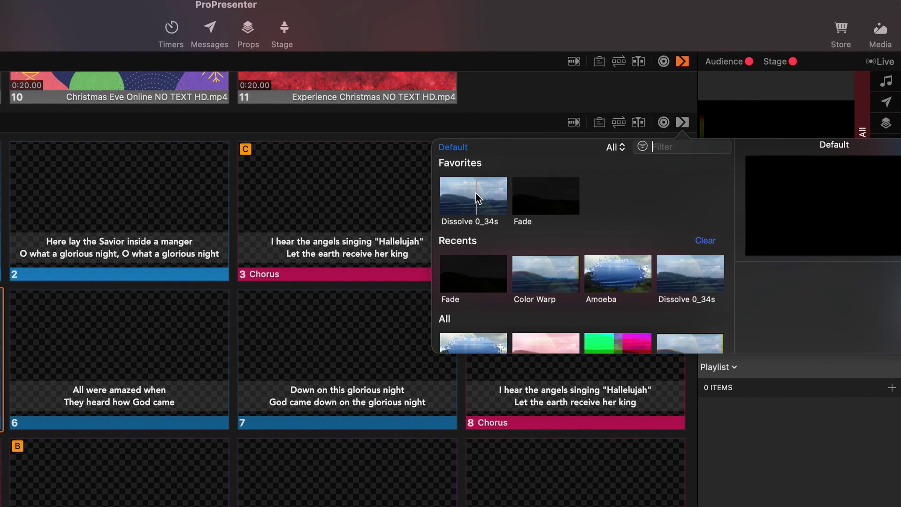
{"action": "left_click", "coordinate": [477, 194]}
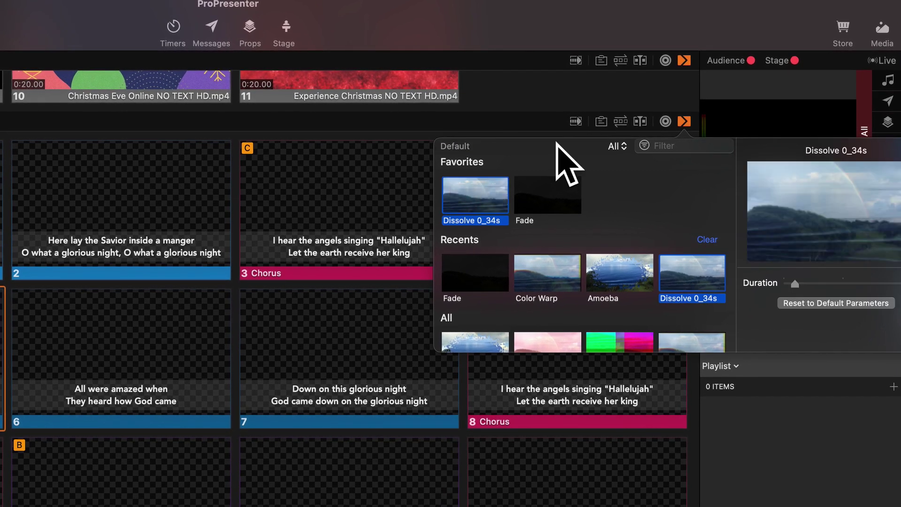
{"action": "left_click", "coordinate": [501, 123]}
{"action": "left_click", "coordinate": [4, 197]}
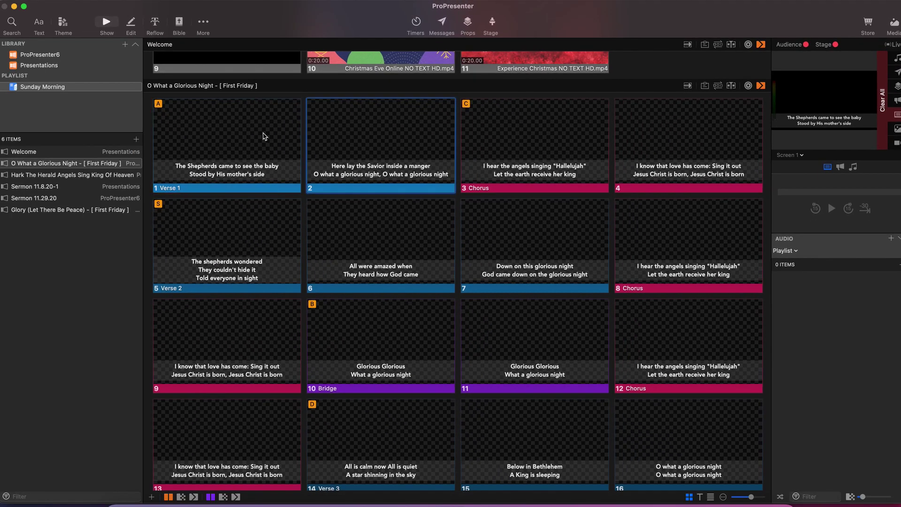
{"action": "key", "text": "Right"}
{"action": "key", "text": "Right"}
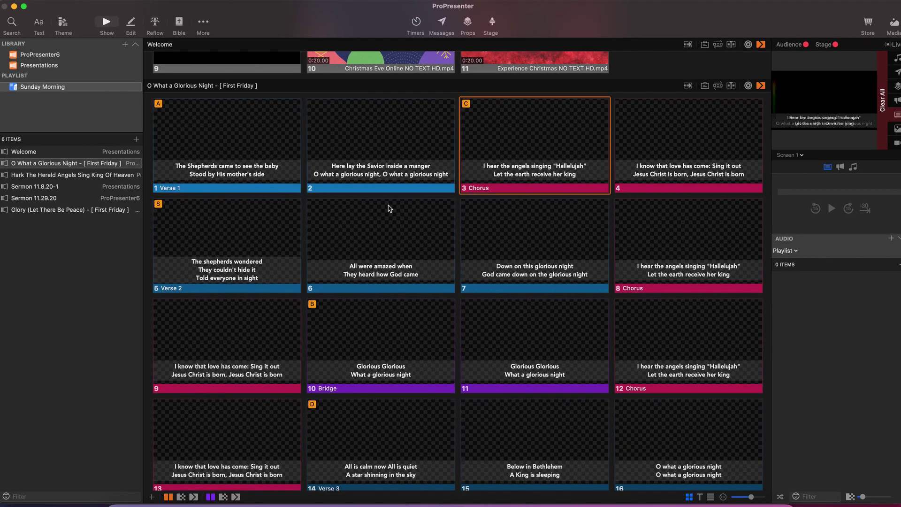
Set the transition of Hark The Herald Angels Sing King Of Heaven to Dissolve 0_34s.
{"action": "scroll", "coordinate": [315, 285], "scroll_direction": "down", "scroll_amount": 2}
{"action": "scroll", "coordinate": [432, 230], "scroll_direction": "down", "scroll_amount": 5}
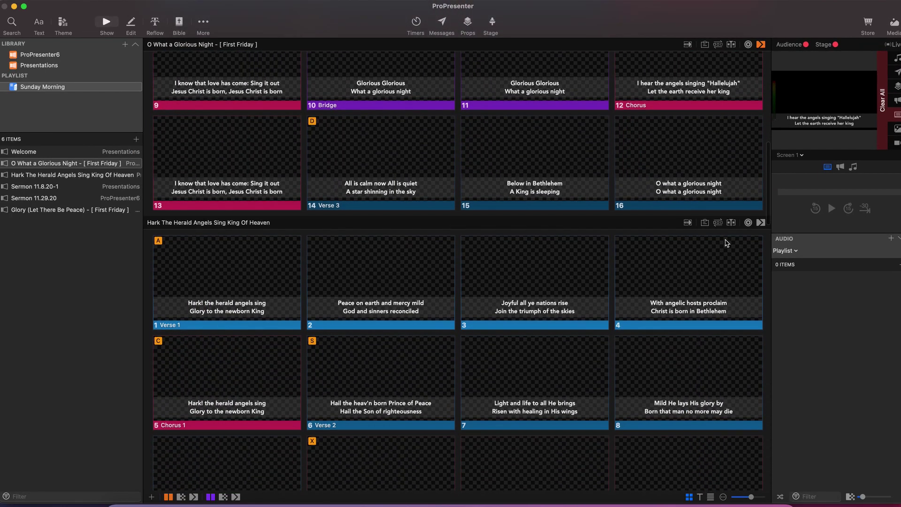
{"action": "left_click", "coordinate": [761, 222]}
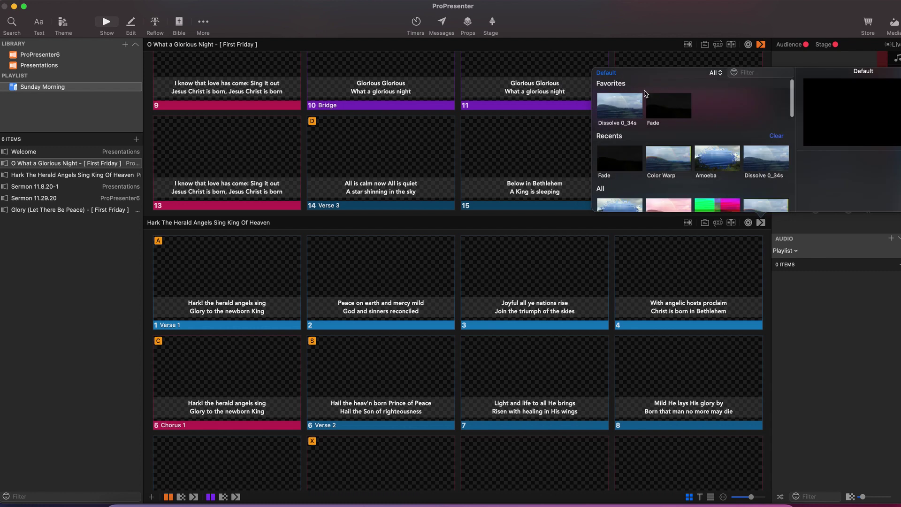
{"action": "left_click", "coordinate": [606, 104]}
{"action": "left_click", "coordinate": [90, 249]}
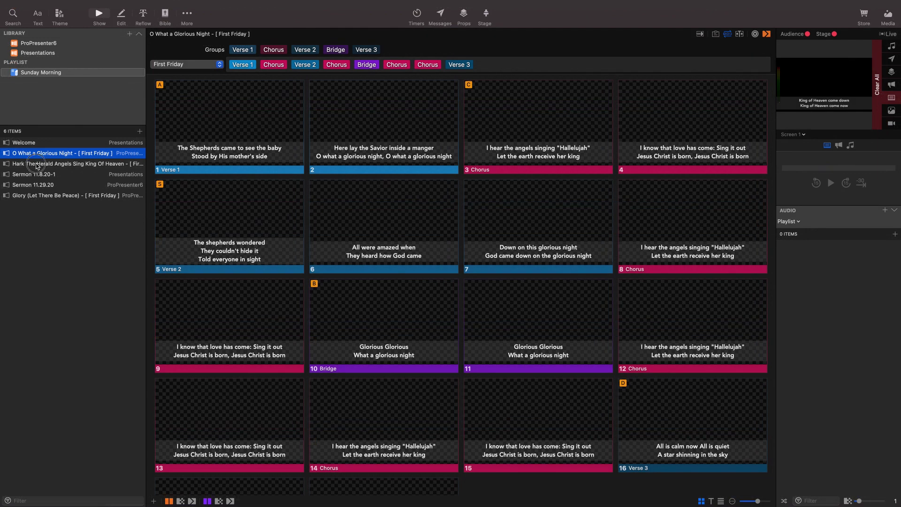
Compare the First Friday arrangements of both songs and check the arrangement choices for Hark The Herald Angels Sing King Of Heaven.
{"action": "left_click", "coordinate": [35, 164]}
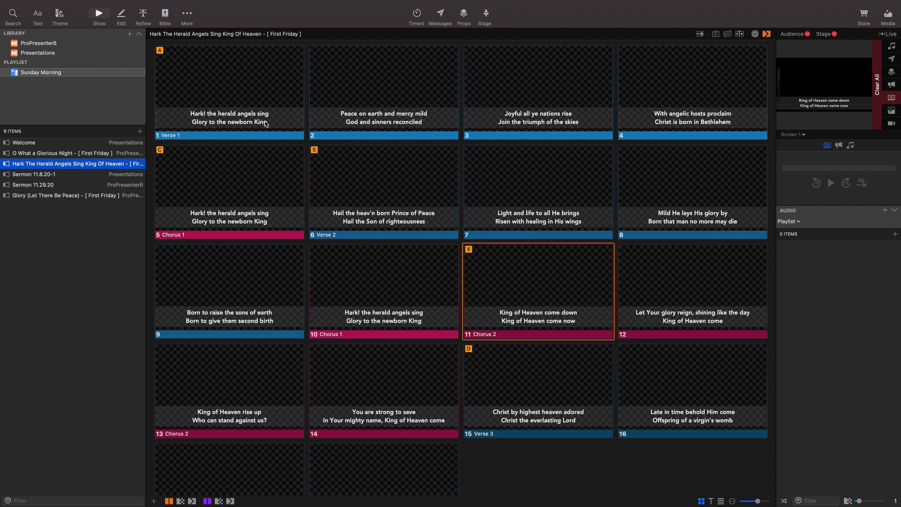
{"action": "left_click", "coordinate": [19, 155]}
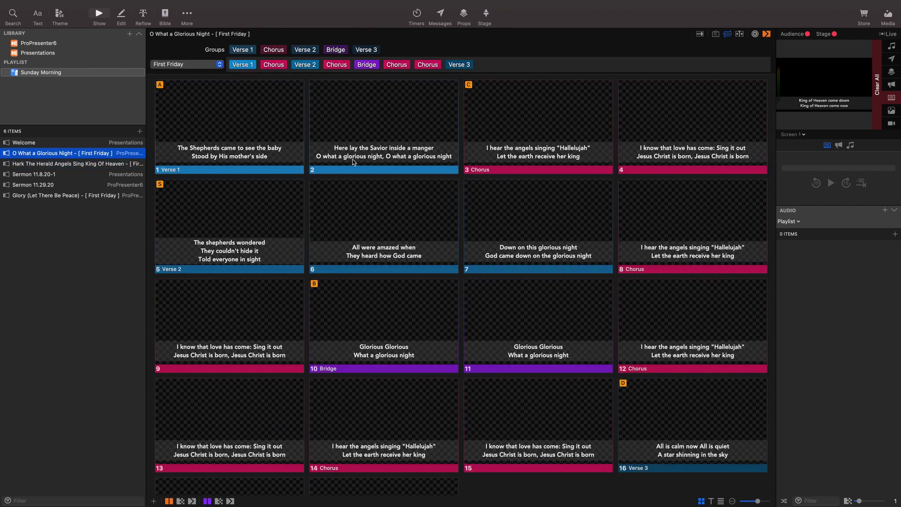
{"action": "left_click", "coordinate": [58, 164]}
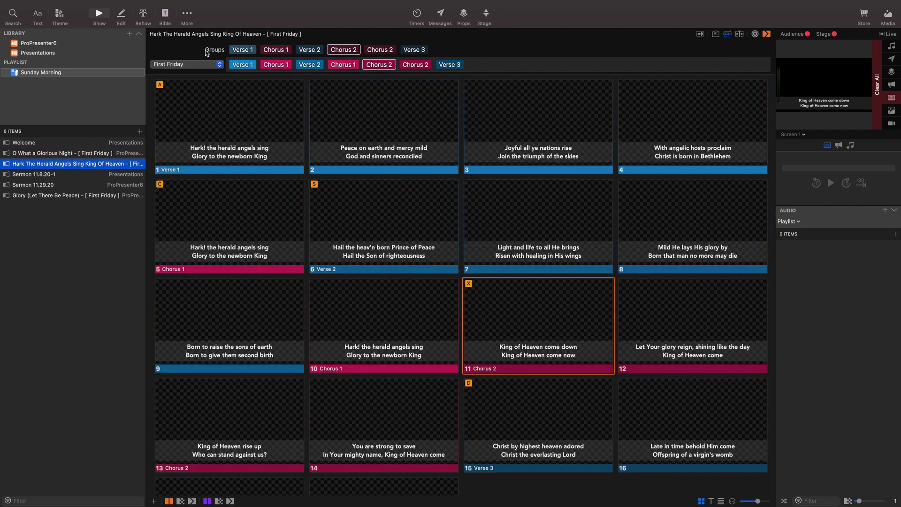
{"action": "left_click", "coordinate": [166, 66]}
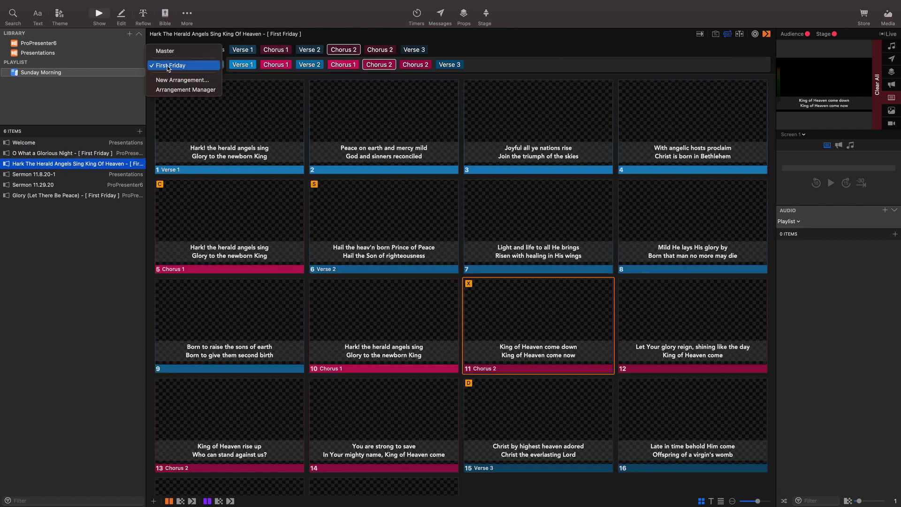
{"action": "left_click", "coordinate": [530, 50]}
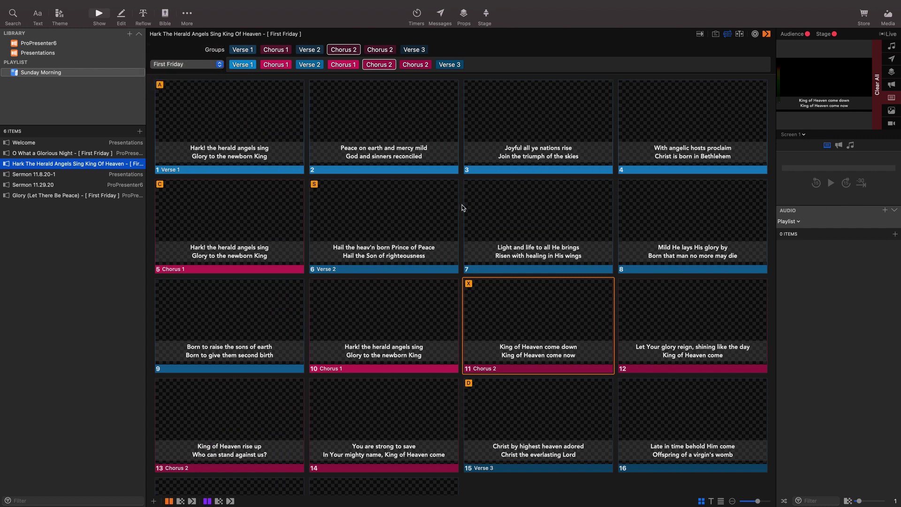
Remove the second Chorus 1 from Hark The Herald's First Friday arrangement, then insert Chorus 1 again after Verse 2.
{"action": "left_click_drag", "start_coordinate": [343, 64], "coordinate": [356, 94]}
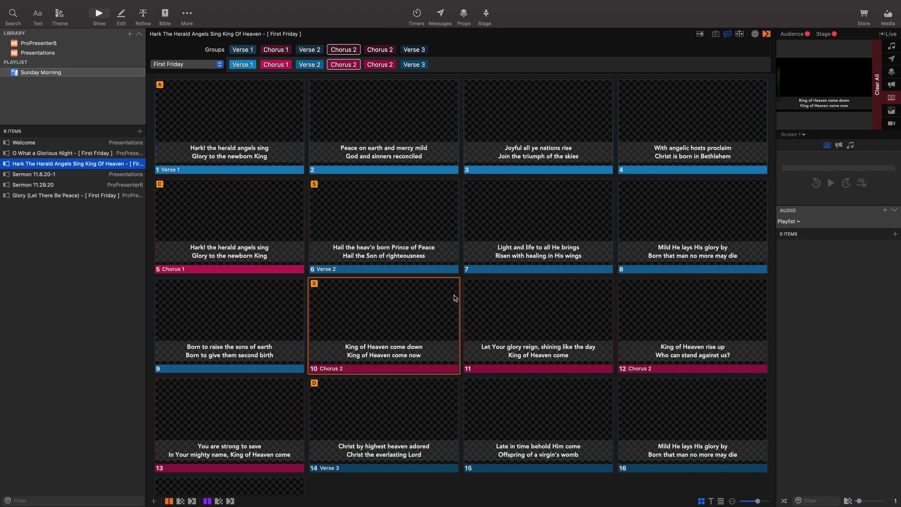
{"action": "scroll", "coordinate": [453, 275], "scroll_direction": "down", "scroll_amount": 3}
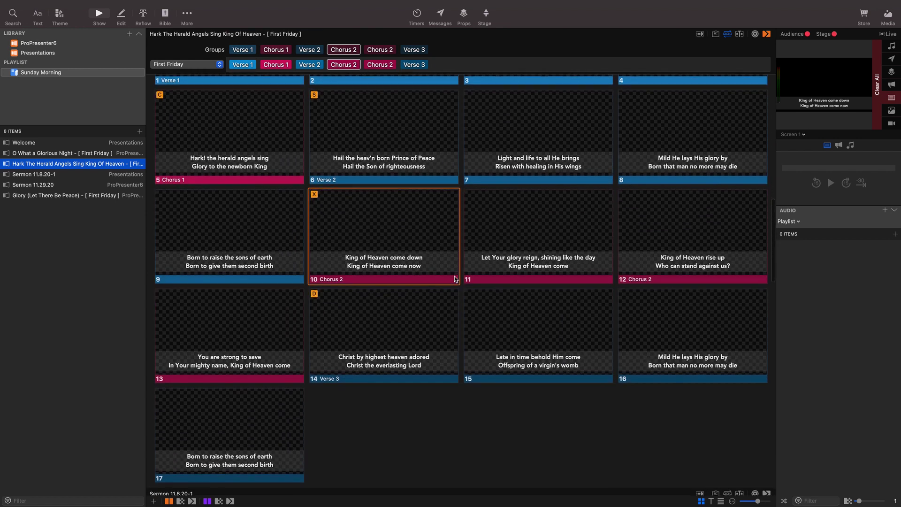
{"action": "scroll", "coordinate": [454, 276], "scroll_direction": "up", "scroll_amount": 3}
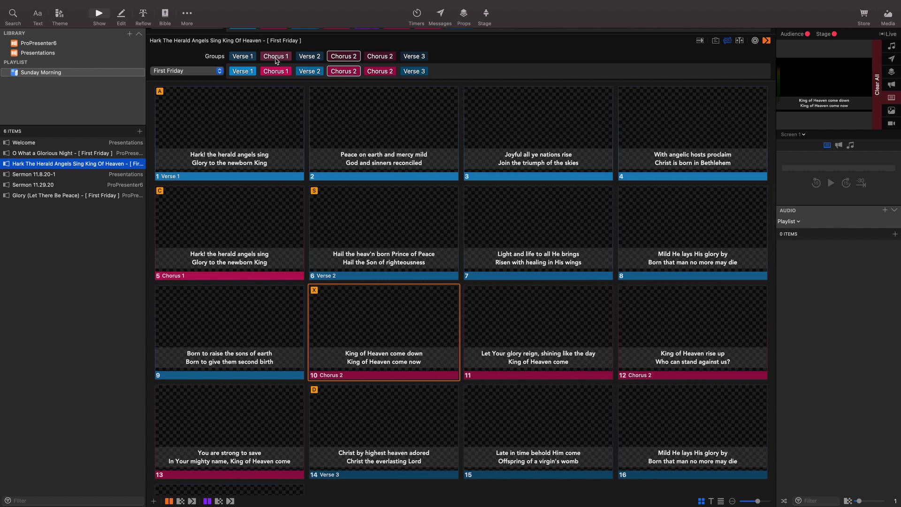
{"action": "left_click_drag", "start_coordinate": [276, 58], "coordinate": [326, 75]}
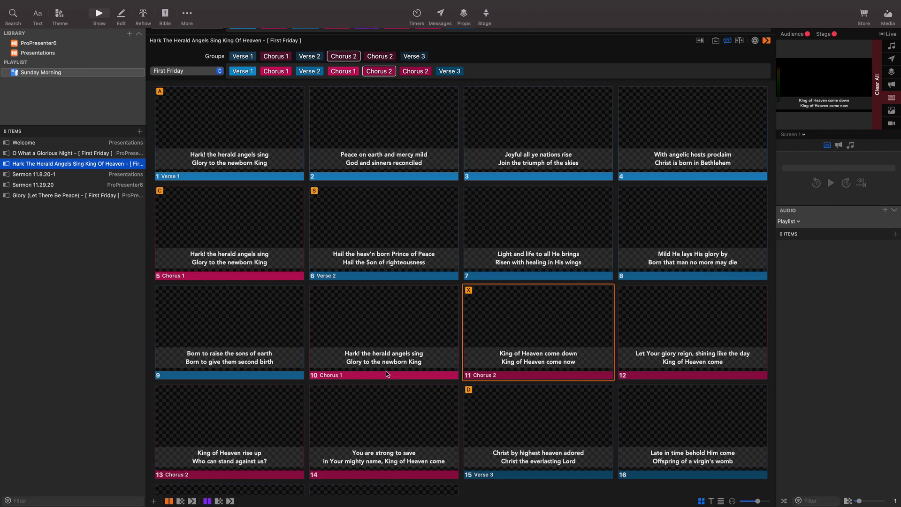
Append Chorus 1 and both Chorus 2 groups after Verse 3 in the First Friday arrangement of Hark The Herald Angels Sing.
{"action": "scroll", "coordinate": [401, 205], "scroll_direction": "down", "scroll_amount": 5}
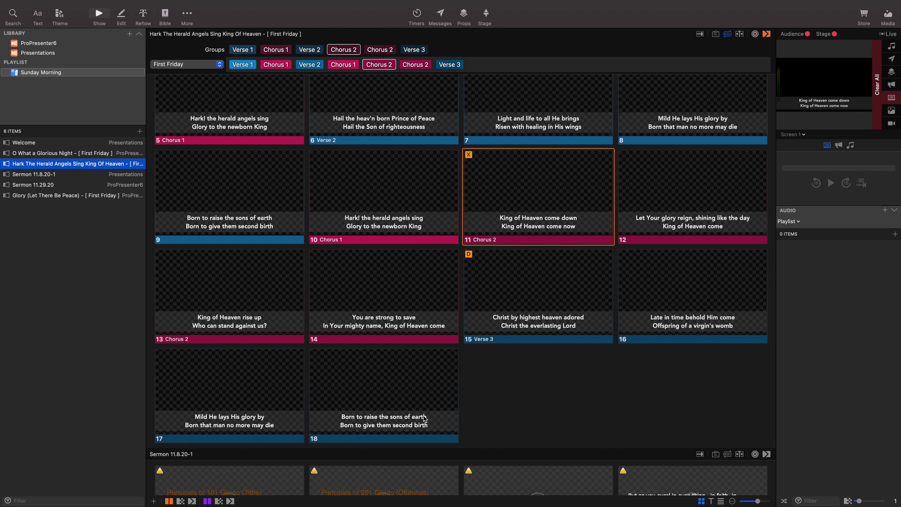
{"action": "left_click_drag", "start_coordinate": [271, 50], "coordinate": [482, 79]}
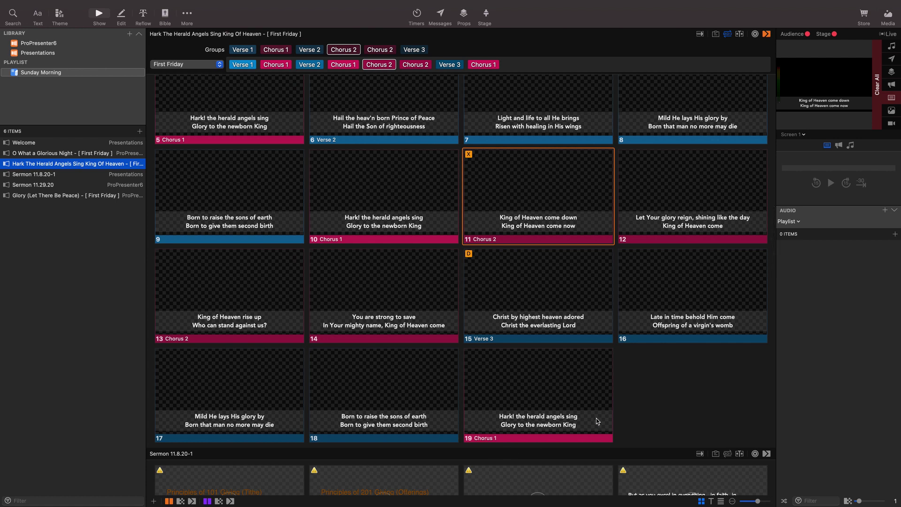
{"action": "left_click_drag", "start_coordinate": [338, 50], "coordinate": [513, 74]}
{"action": "left_click", "coordinate": [351, 47]}
{"action": "left_click_drag", "start_coordinate": [351, 47], "coordinate": [514, 70]}
{"action": "left_click_drag", "start_coordinate": [381, 50], "coordinate": [555, 73]}
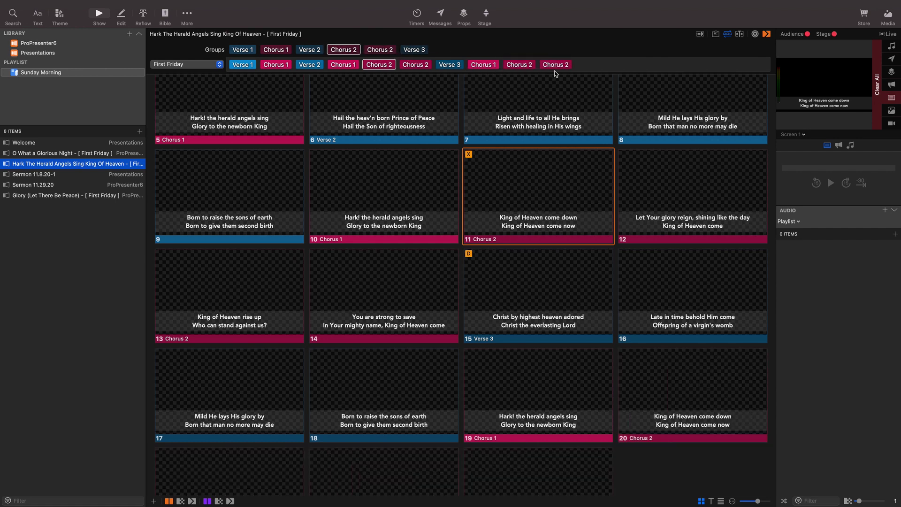
{"action": "scroll", "coordinate": [558, 378], "scroll_direction": "down", "scroll_amount": 3}
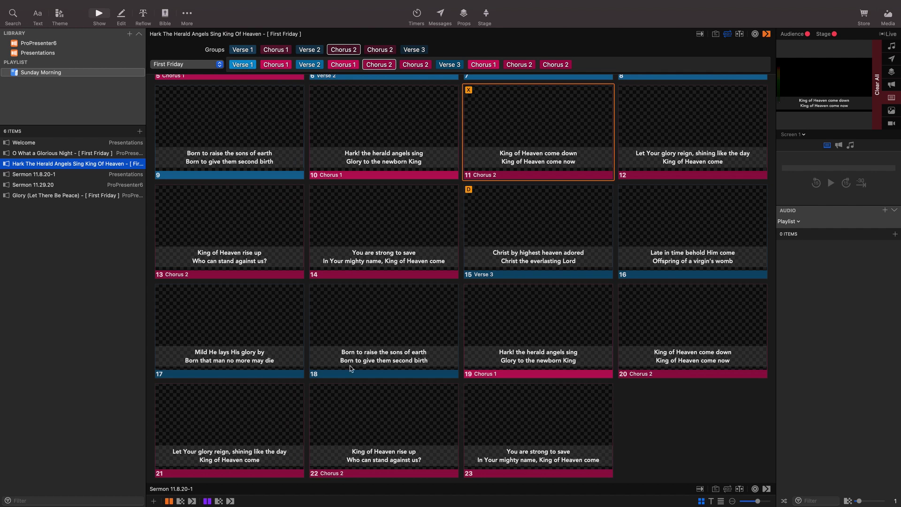
Preview how the live slides run from the end of Verse 3 into Chorus 1 and Chorus 2.
{"action": "left_click", "coordinate": [365, 343]}
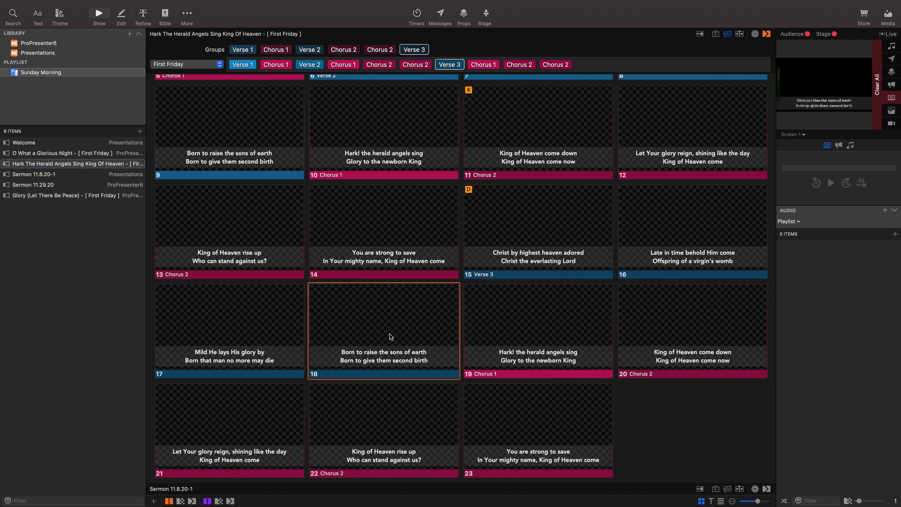
{"action": "left_click", "coordinate": [375, 120]}
{"action": "left_click", "coordinate": [530, 129]}
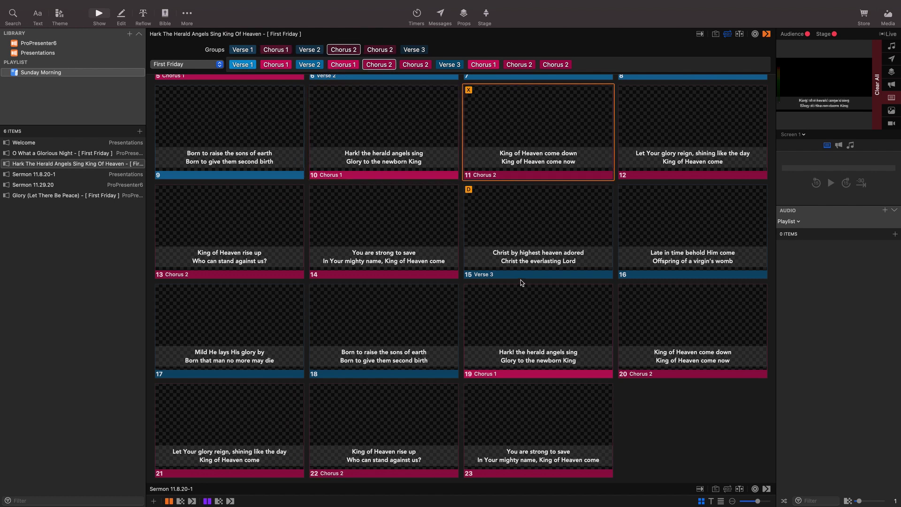
{"action": "left_click", "coordinate": [394, 316]}
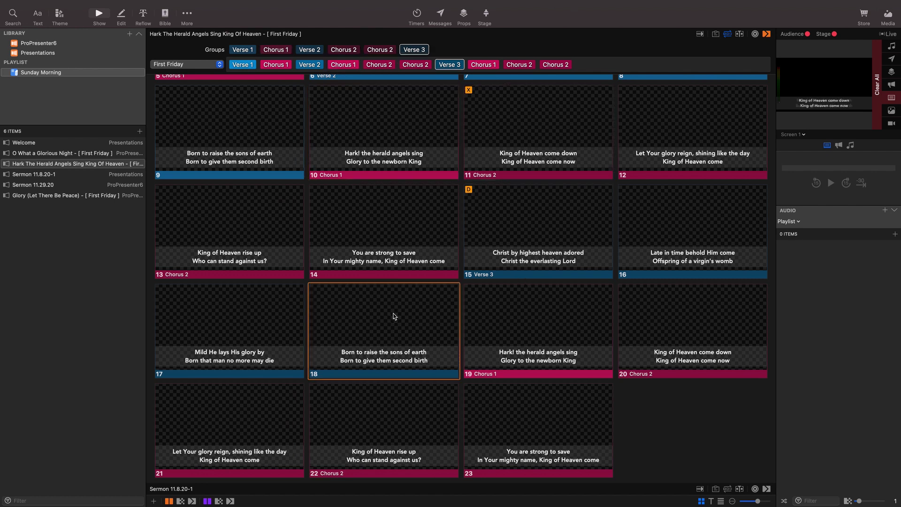
{"action": "key", "text": "Right"}
{"action": "key", "text": "Right"}
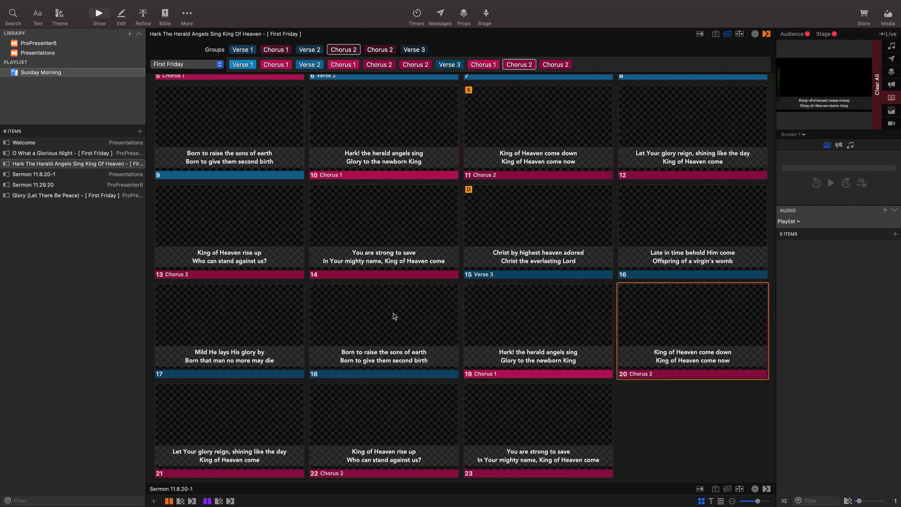
{"action": "key", "text": "Right"}
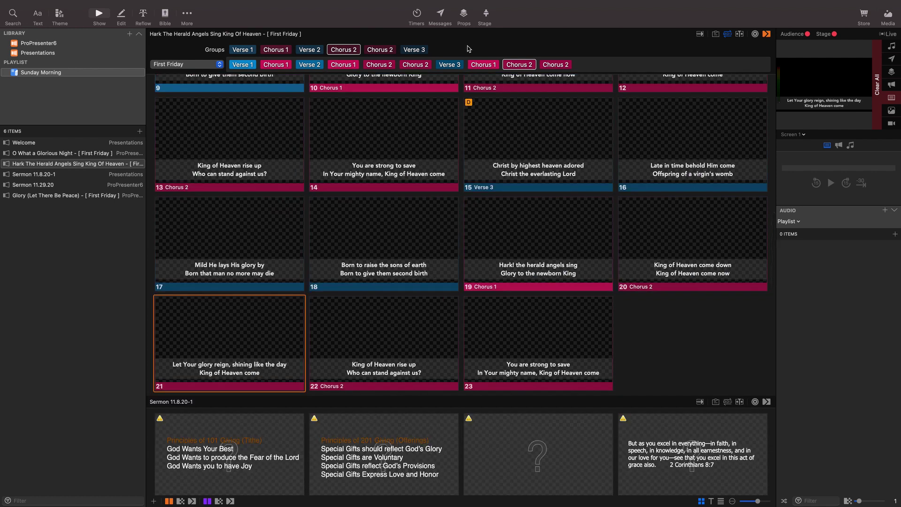
Look through the Sunday Morning playlist, including Glory (Let There Be Peace), O What a Glorious Night, Welcome and The First Noel.
{"action": "left_click", "coordinate": [46, 166]}
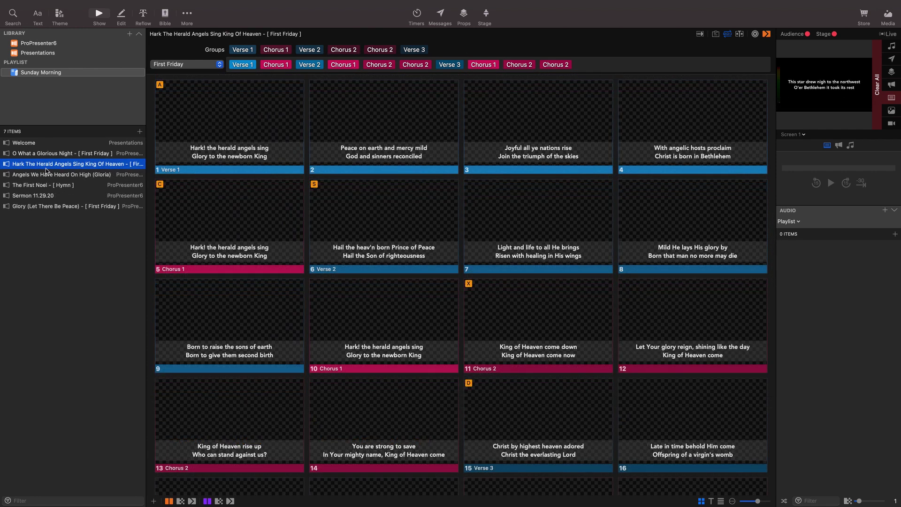
{"action": "left_click", "coordinate": [26, 207]}
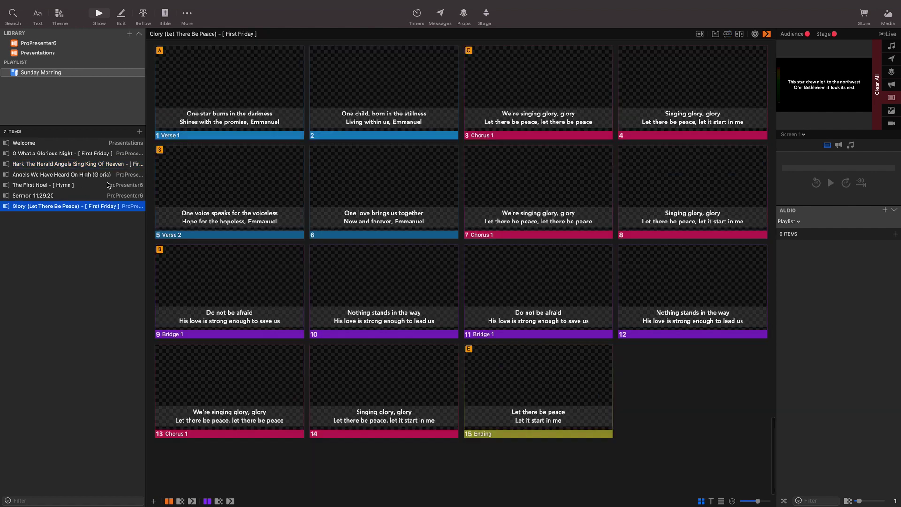
{"action": "left_click", "coordinate": [34, 154]}
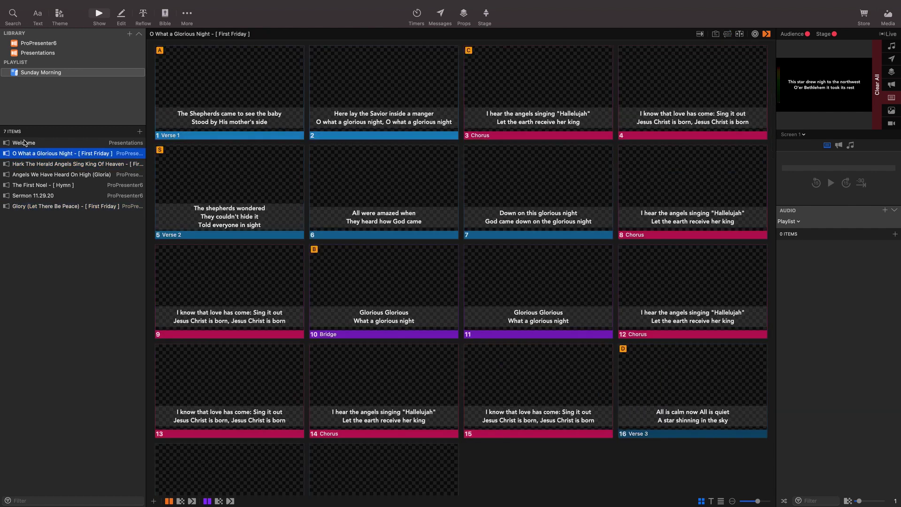
{"action": "scroll", "coordinate": [375, 275], "scroll_direction": "up", "scroll_amount": 3}
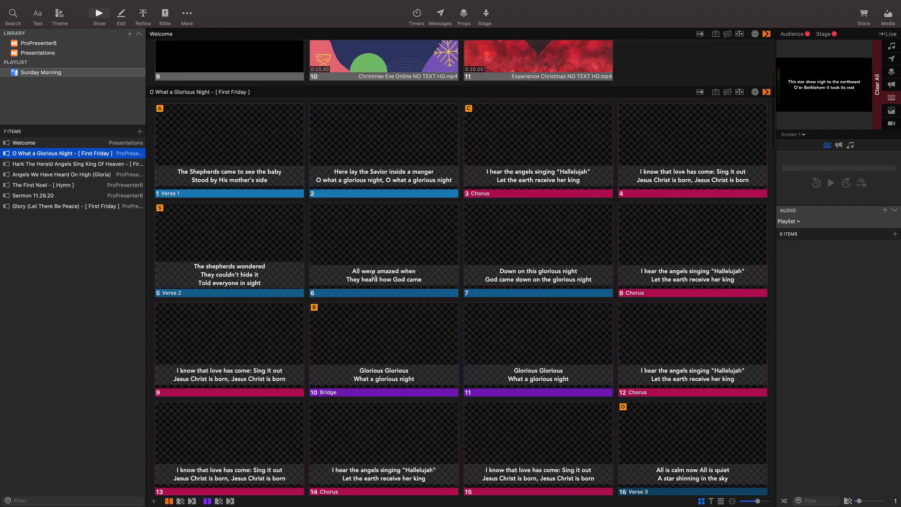
{"action": "scroll", "coordinate": [374, 276], "scroll_direction": "up", "scroll_amount": 12}
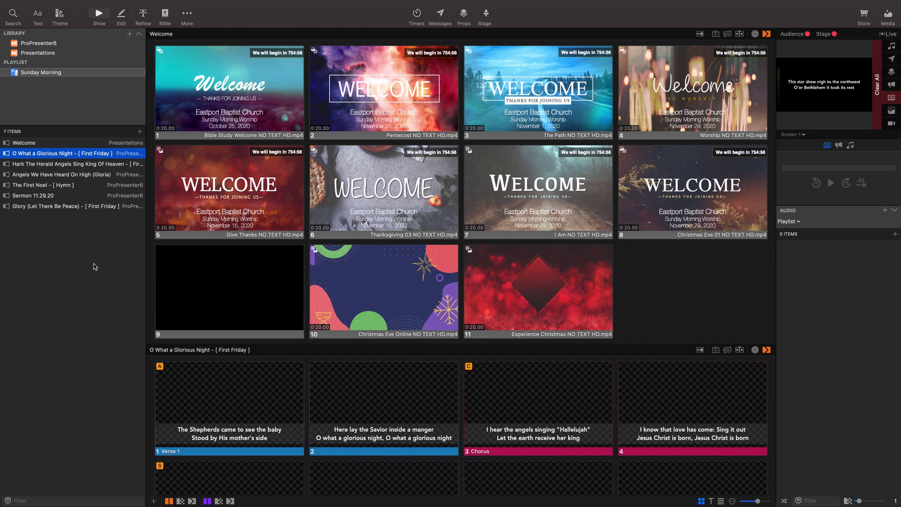
{"action": "left_click", "coordinate": [61, 164]}
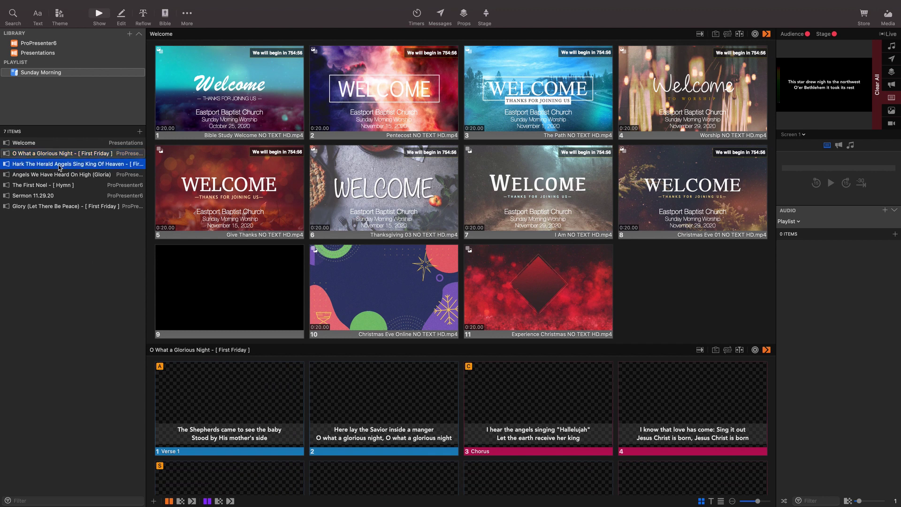
{"action": "left_click", "coordinate": [45, 186]}
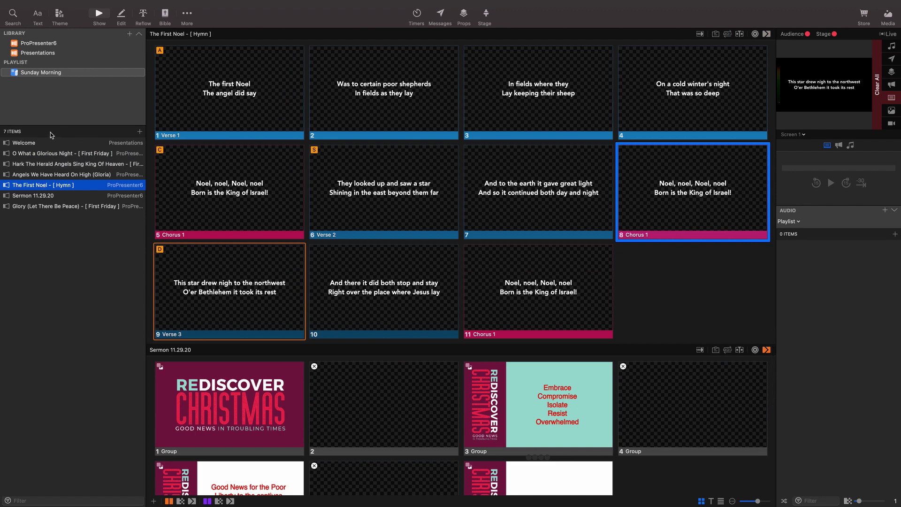
{"action": "left_click", "coordinate": [32, 152]}
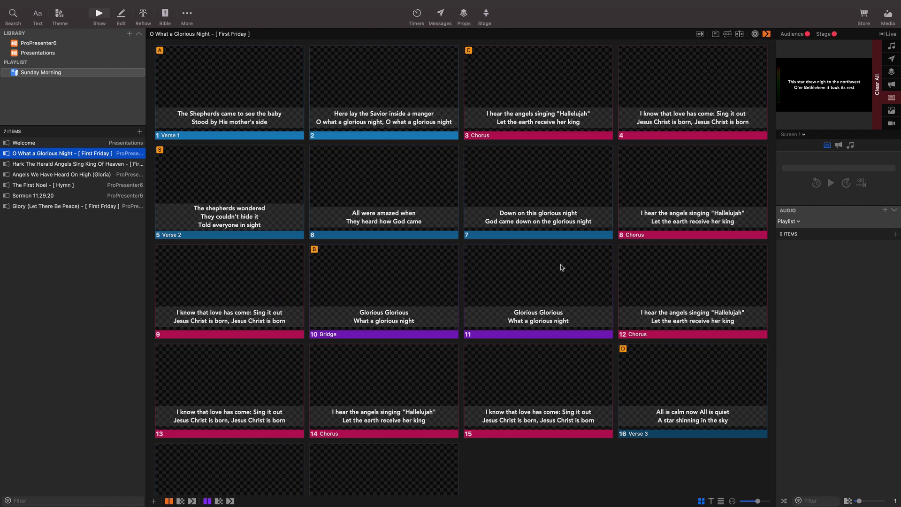
Show slides 3 and 4 of Hark The Herald Angels Sing and hide that song's arrangement controls.
{"action": "scroll", "coordinate": [562, 267], "scroll_direction": "down", "scroll_amount": 10}
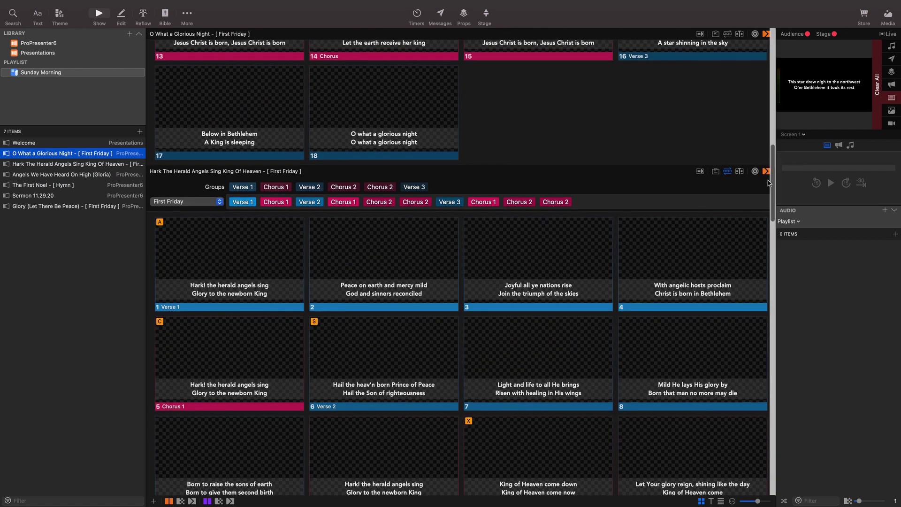
{"action": "left_click", "coordinate": [527, 264]}
{"action": "key", "text": "Right"}
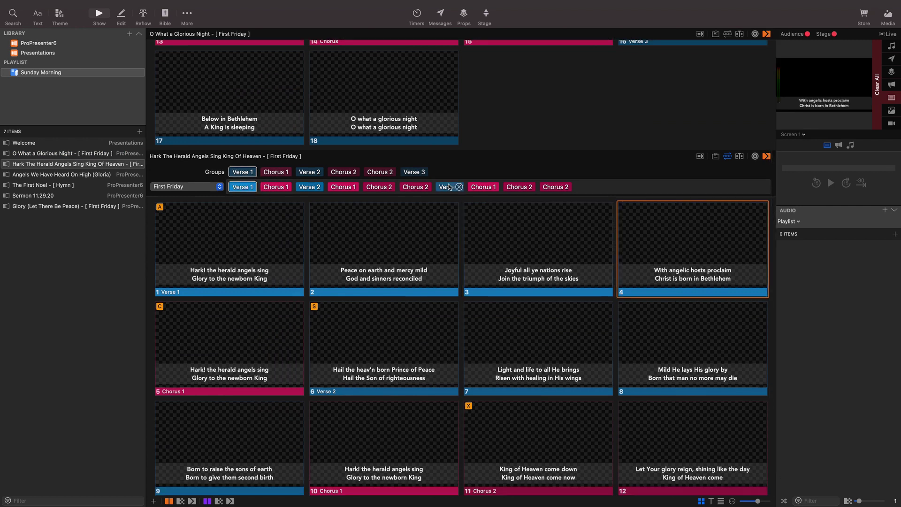
{"action": "left_click", "coordinate": [728, 156]}
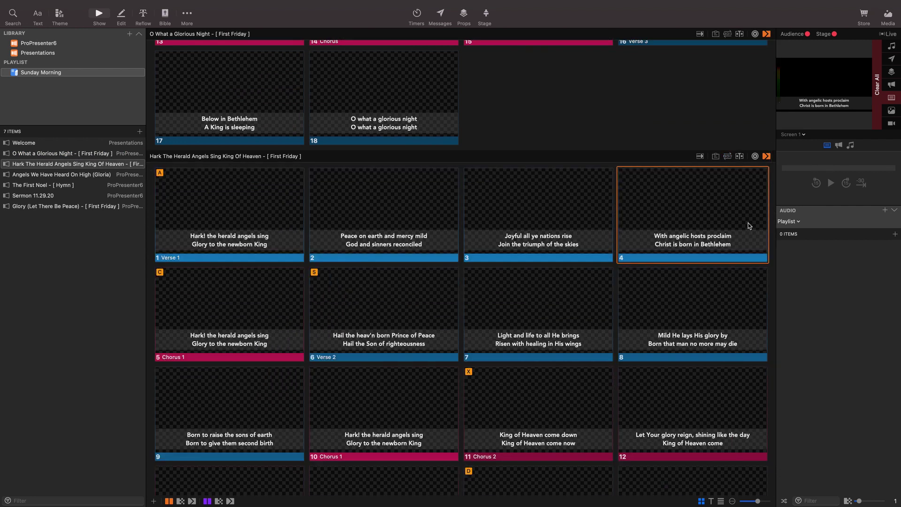
Examine the slide order and styling of Hark The Herald Angels Sing, Angels We Have Heard On High and The First Noel.
{"action": "scroll", "coordinate": [741, 225], "scroll_direction": "down", "scroll_amount": 5}
{"action": "scroll", "coordinate": [714, 224], "scroll_direction": "down", "scroll_amount": 2}
{"action": "scroll", "coordinate": [714, 225], "scroll_direction": "up", "scroll_amount": 3}
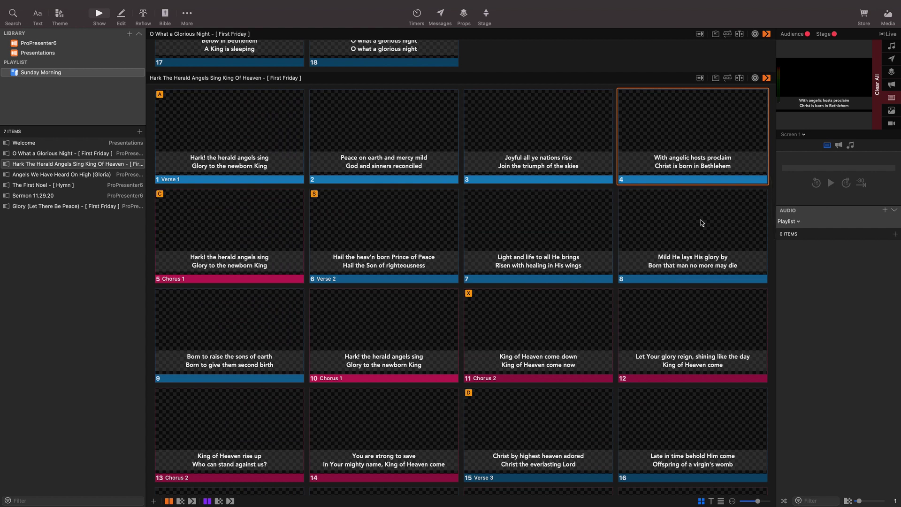
{"action": "scroll", "coordinate": [701, 220], "scroll_direction": "down", "scroll_amount": 5}
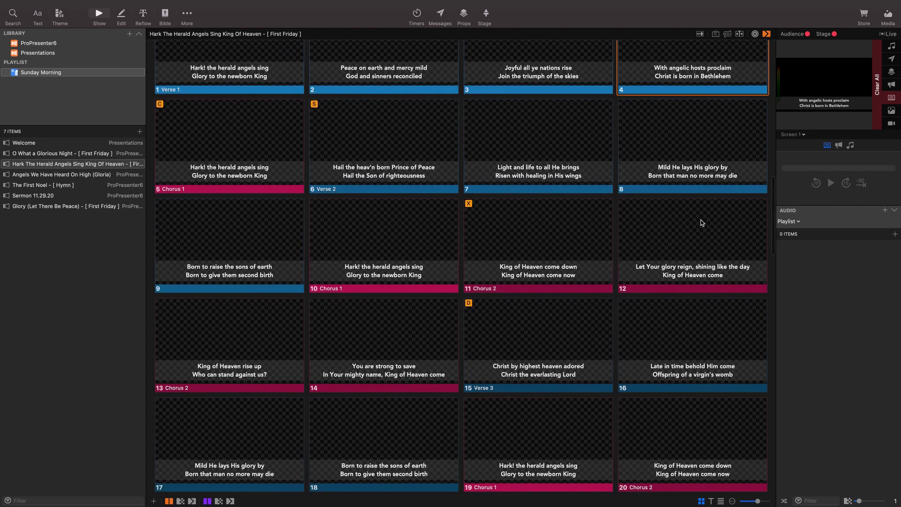
{"action": "scroll", "coordinate": [701, 223], "scroll_direction": "down", "scroll_amount": 5}
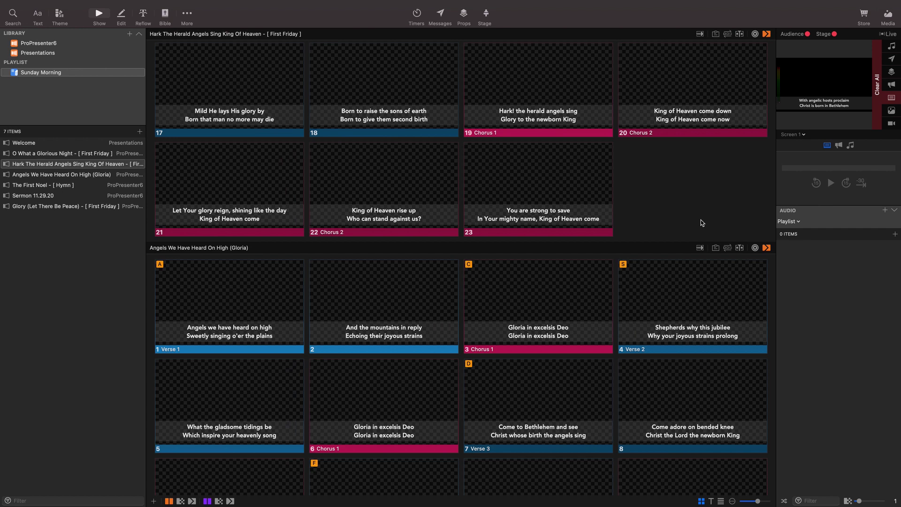
{"action": "scroll", "coordinate": [701, 219], "scroll_direction": "down", "scroll_amount": 10}
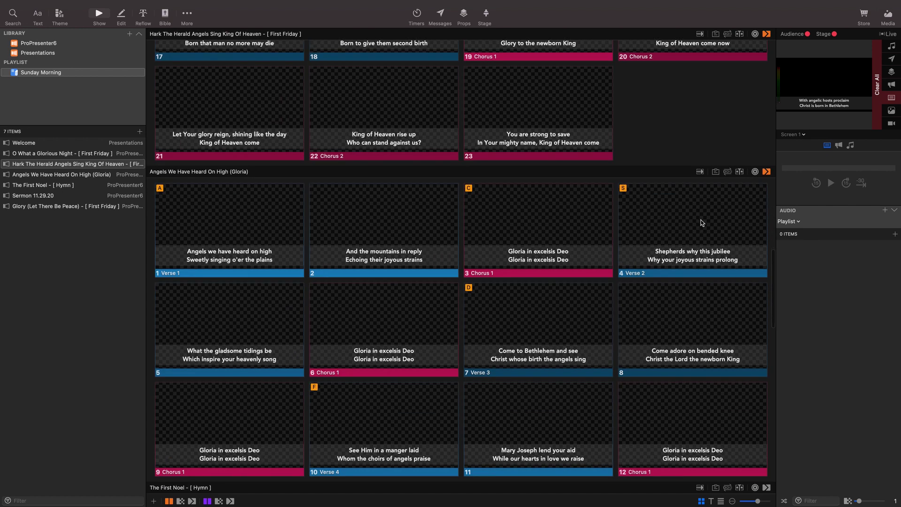
{"action": "scroll", "coordinate": [701, 220], "scroll_direction": "down", "scroll_amount": 6}
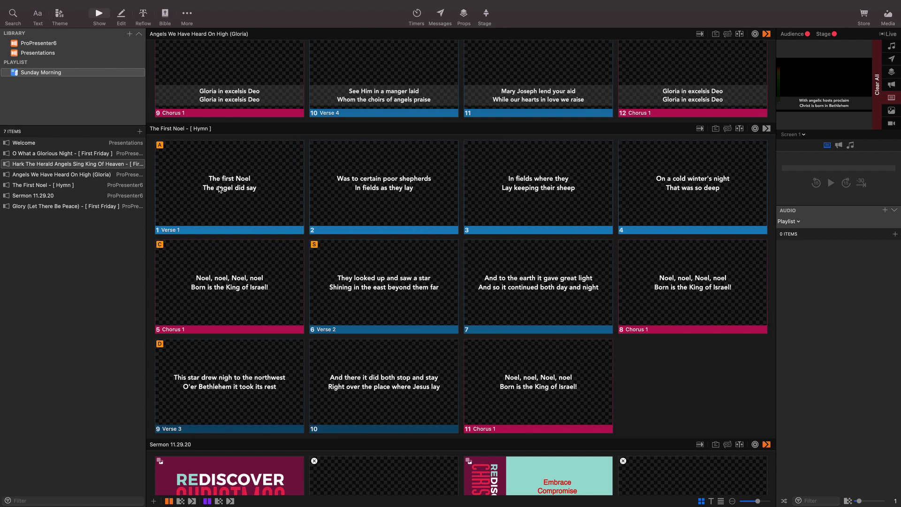
{"action": "scroll", "coordinate": [219, 188], "scroll_direction": "down", "scroll_amount": 3}
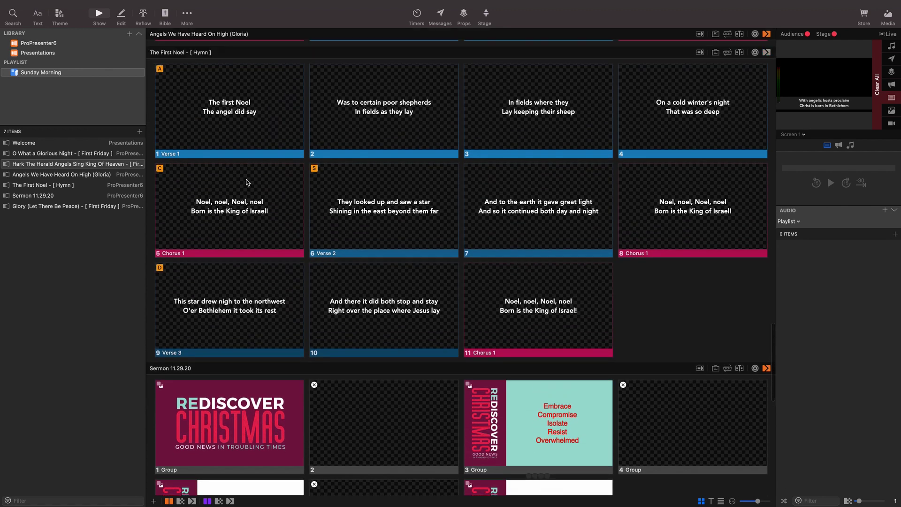
{"action": "scroll", "coordinate": [247, 182], "scroll_direction": "up", "scroll_amount": 2}
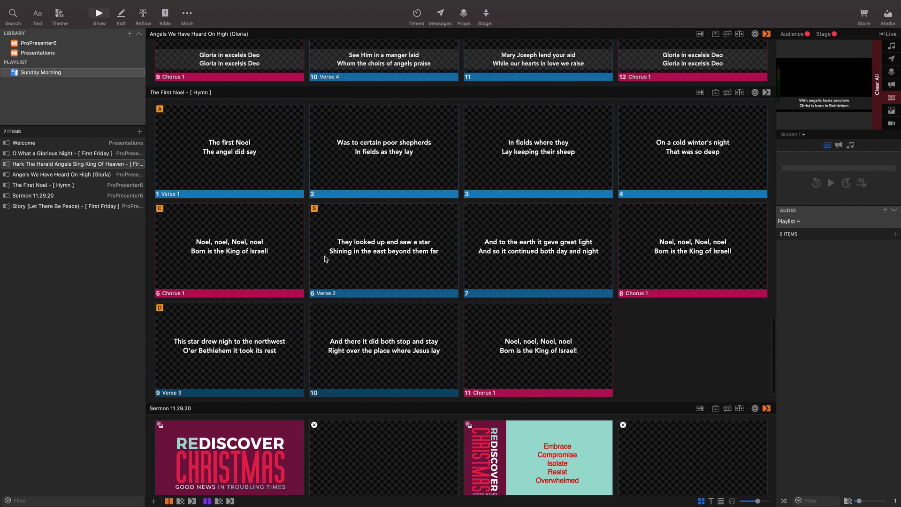
Show the first slide of The First Noel and apply a Lower Thirds (Livestream) theme to the song.
{"action": "left_click", "coordinate": [224, 177]}
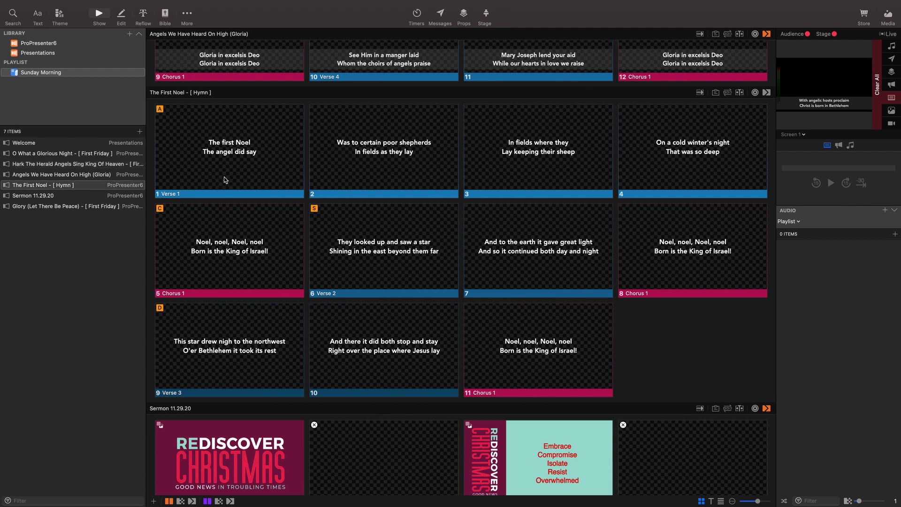
{"action": "left_click", "coordinate": [59, 14]}
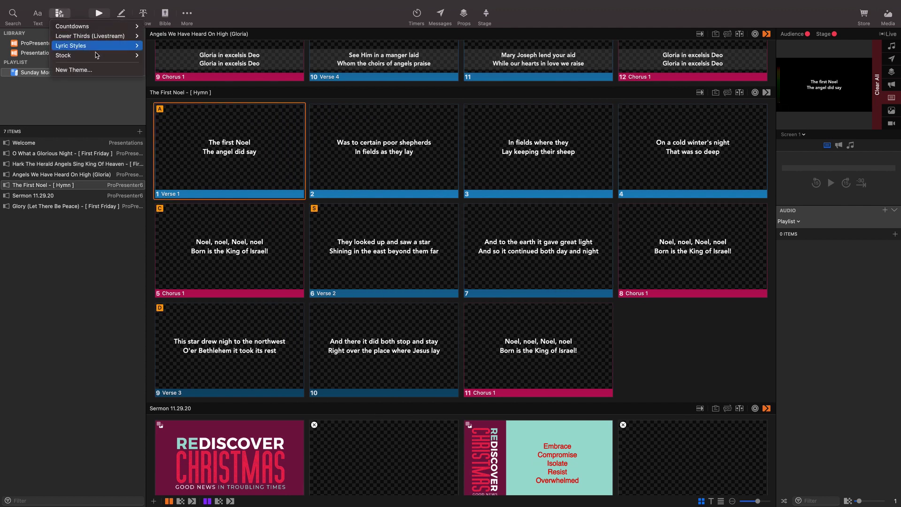
{"action": "mouse_move", "coordinate": [113, 36]}
{"action": "left_click", "coordinate": [158, 41]}
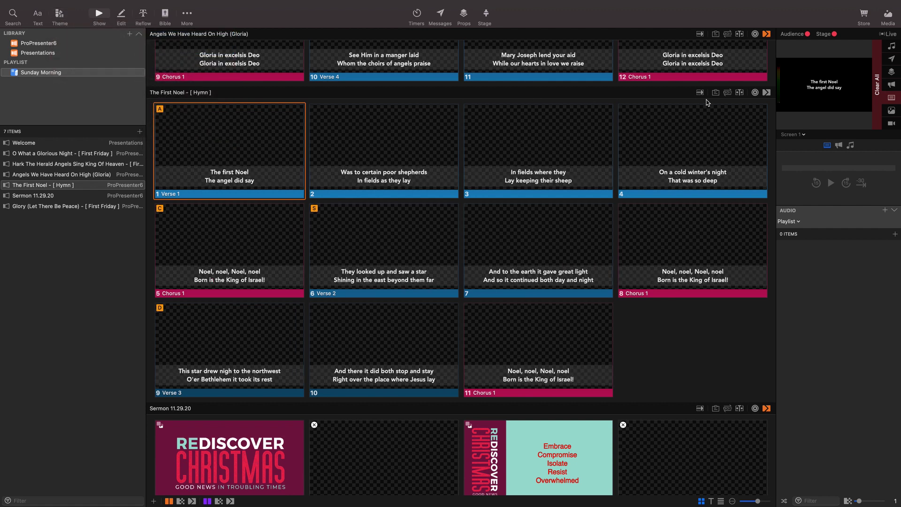
Set the transition of The First Noel to Dissolve 0_34s.
{"action": "left_click", "coordinate": [766, 93]}
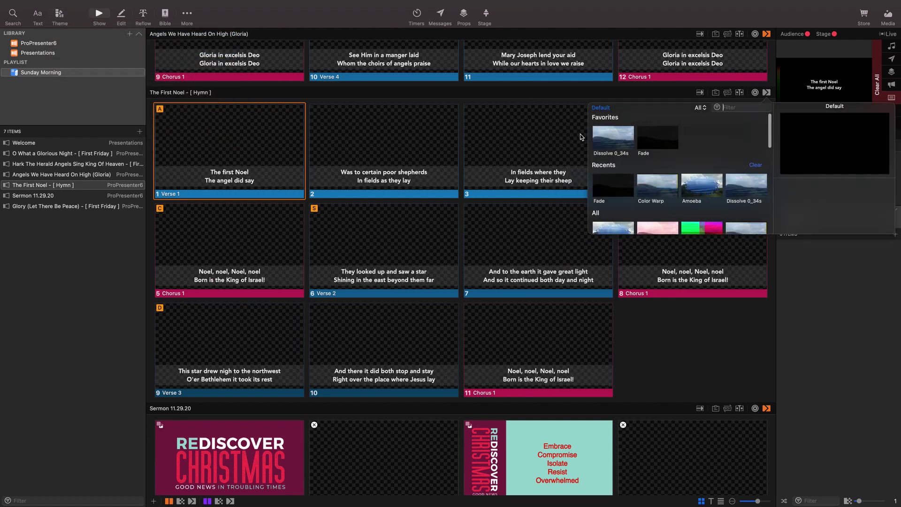
{"action": "left_click", "coordinate": [613, 138]}
{"action": "left_click", "coordinate": [672, 345]}
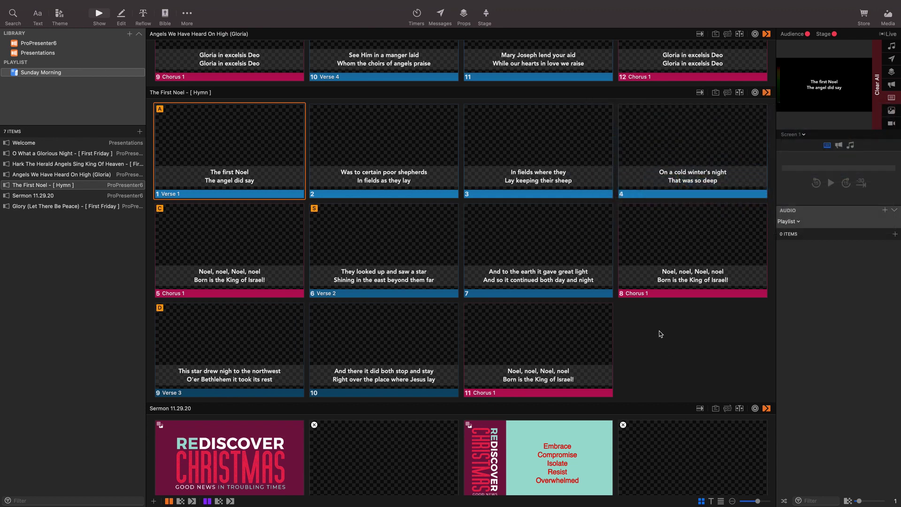
Review the playlist's sermon and song slides, from Glory (Let There Be Peace) back to Hark The Herald Angels Sing.
{"action": "left_click", "coordinate": [65, 207]}
{"action": "scroll", "coordinate": [418, 216], "scroll_direction": "up", "scroll_amount": 10}
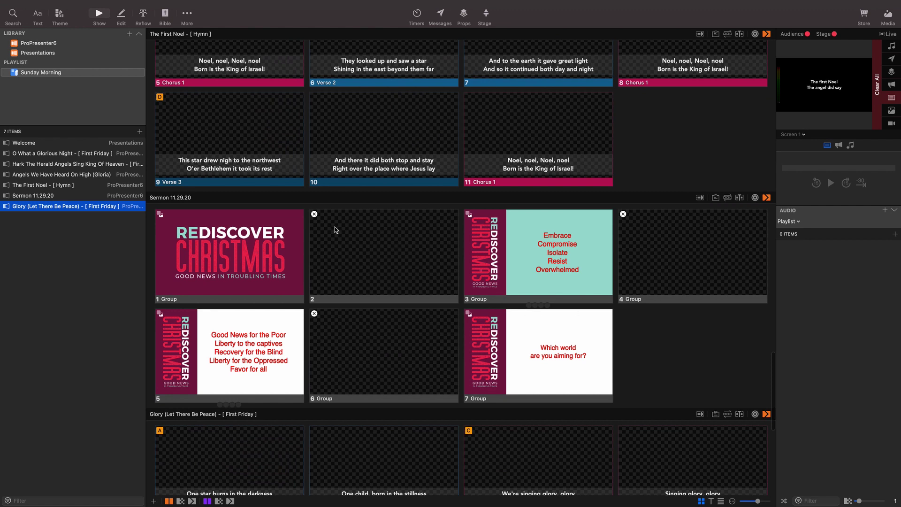
{"action": "left_click", "coordinate": [38, 185]}
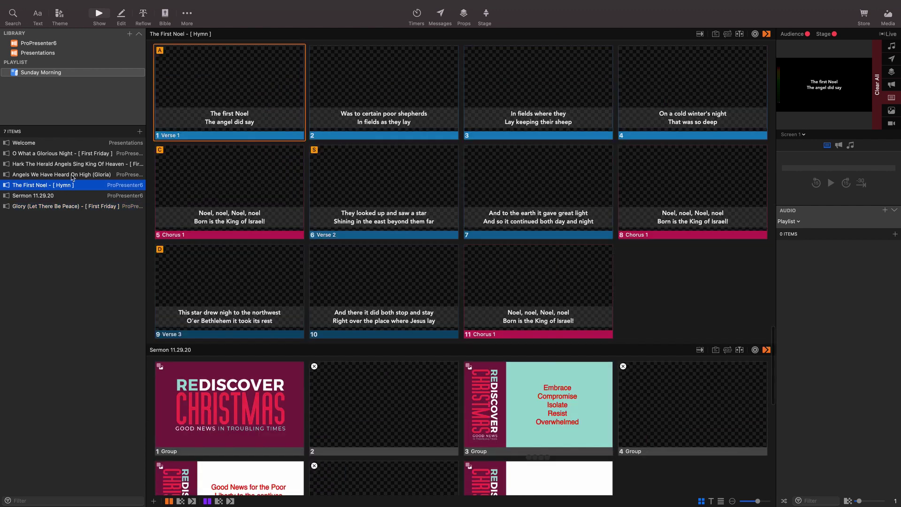
{"action": "left_click", "coordinate": [35, 156]}
{"action": "left_click", "coordinate": [38, 161]}
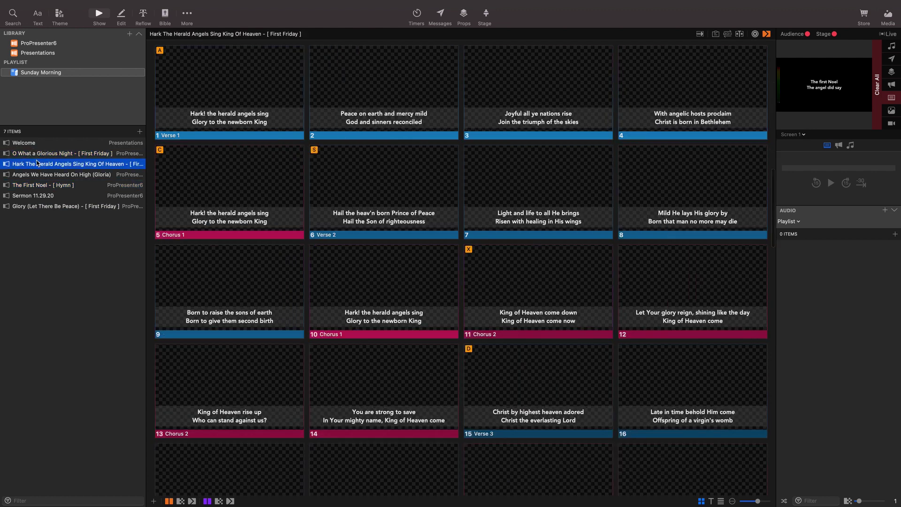
Review the slides of The First Noel, Hark The Herald Angels Sing and Glory (Let There Be Peace) in the playlist.
{"action": "left_click", "coordinate": [54, 176]}
{"action": "left_click", "coordinate": [47, 183]}
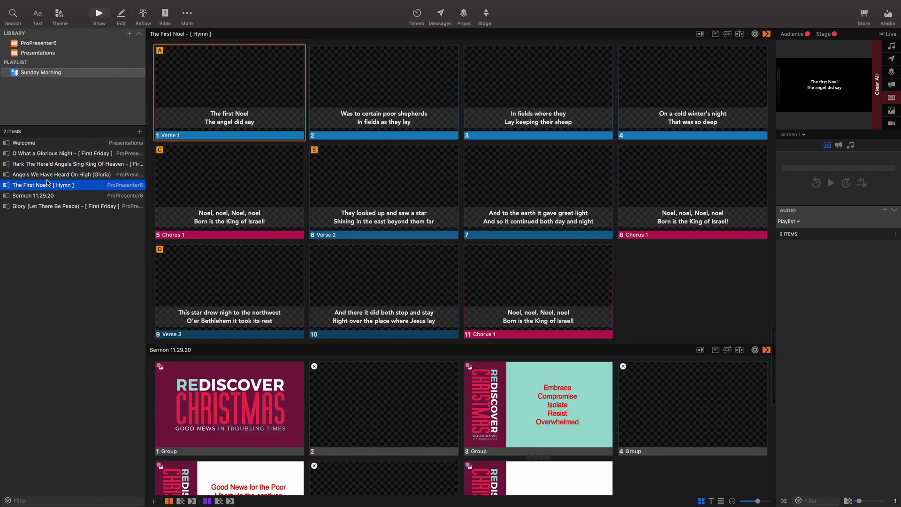
{"action": "scroll", "coordinate": [579, 155], "scroll_direction": "up", "scroll_amount": 15}
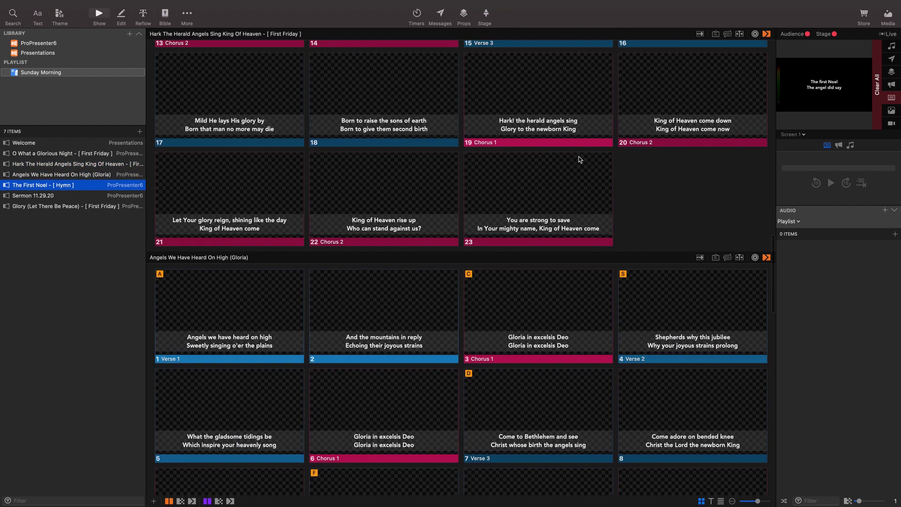
{"action": "scroll", "coordinate": [581, 158], "scroll_direction": "up", "scroll_amount": 3}
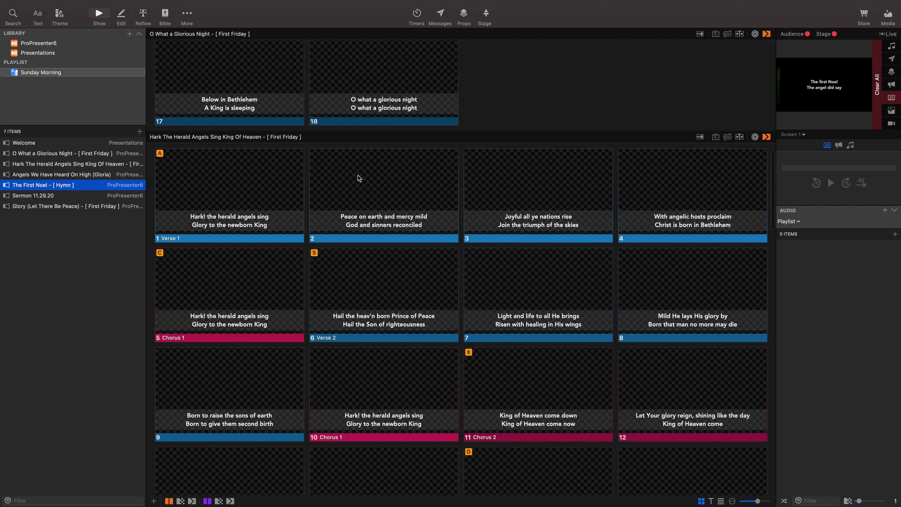
{"action": "left_click", "coordinate": [52, 155]}
{"action": "left_click", "coordinate": [61, 167]}
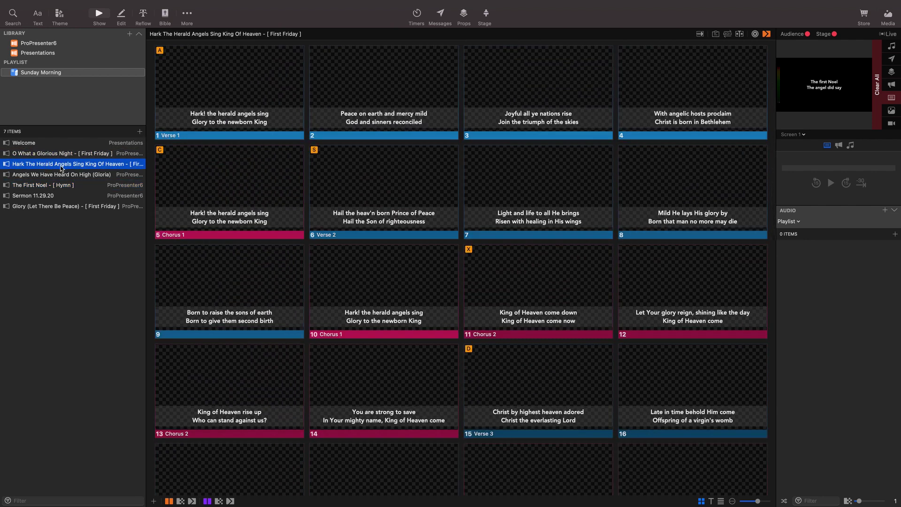
{"action": "left_click", "coordinate": [48, 207]}
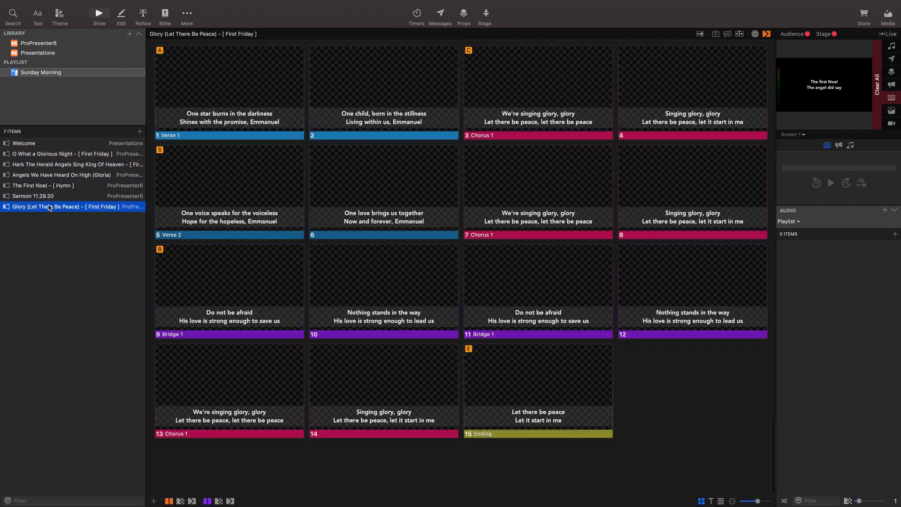
Show slide 4 (Worship NO TEXT HD) of the Welcome presentation and open it for editing.
{"action": "left_click", "coordinate": [22, 143]}
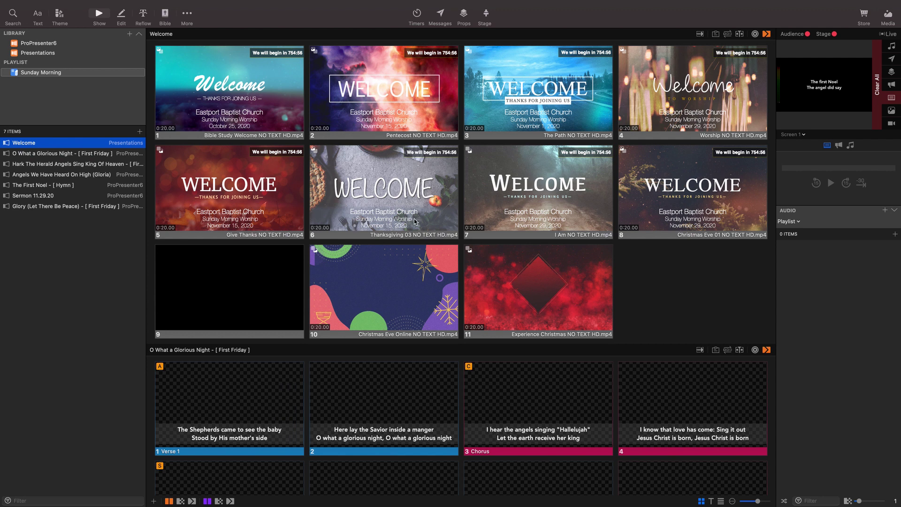
{"action": "left_click", "coordinate": [705, 118]}
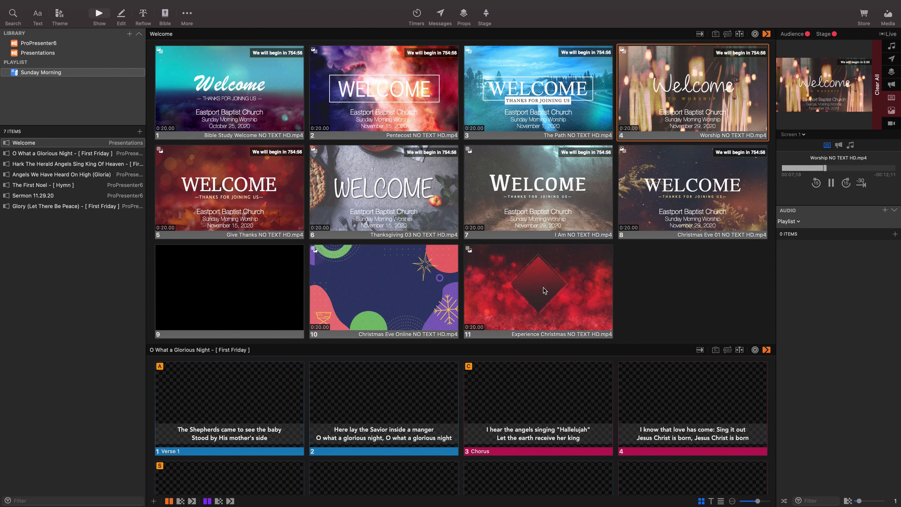
{"action": "left_click", "coordinate": [121, 15]}
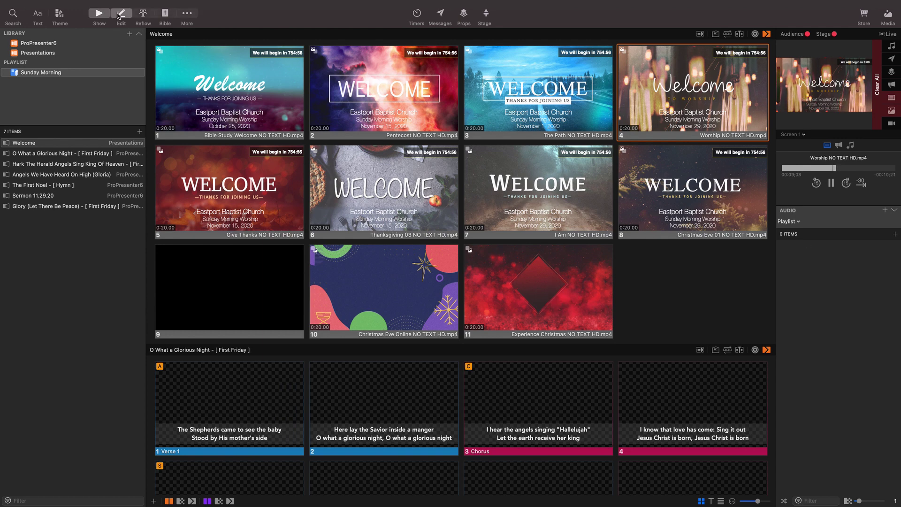
Examine the Welcome presentation's slides, comparing the finished Christmas Eve 01 slide with the Christmas Eve Online slide that has no text.
{"action": "scroll", "coordinate": [66, 262], "scroll_direction": "down", "scroll_amount": 5}
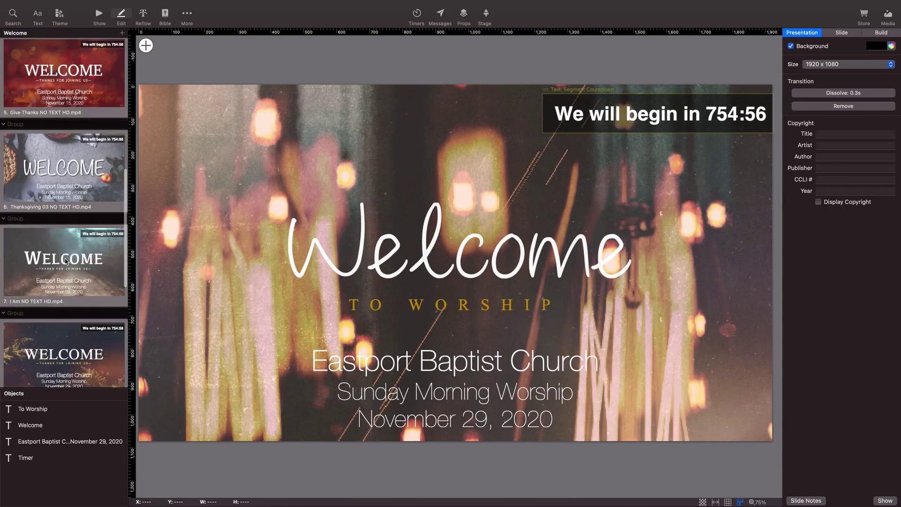
{"action": "scroll", "coordinate": [66, 261], "scroll_direction": "down", "scroll_amount": 5}
{"action": "scroll", "coordinate": [65, 259], "scroll_direction": "up", "scroll_amount": 10}
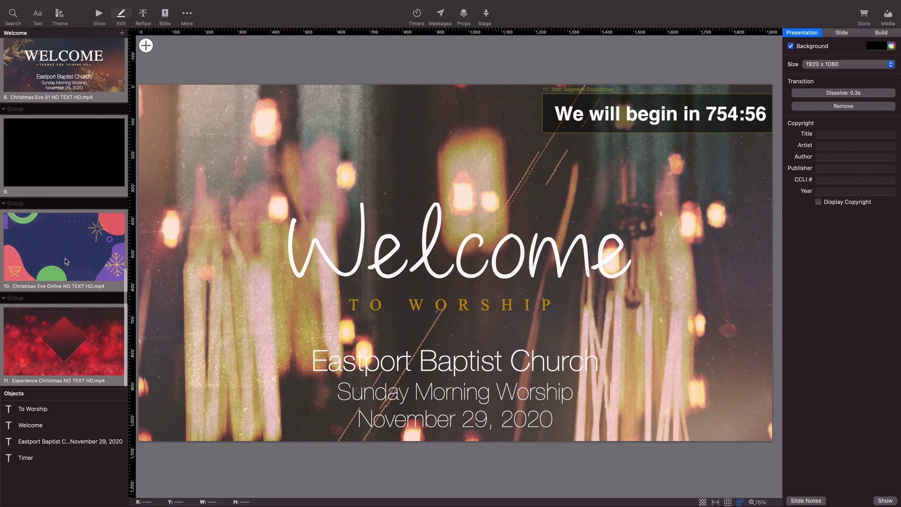
{"action": "scroll", "coordinate": [65, 261], "scroll_direction": "up", "scroll_amount": 2}
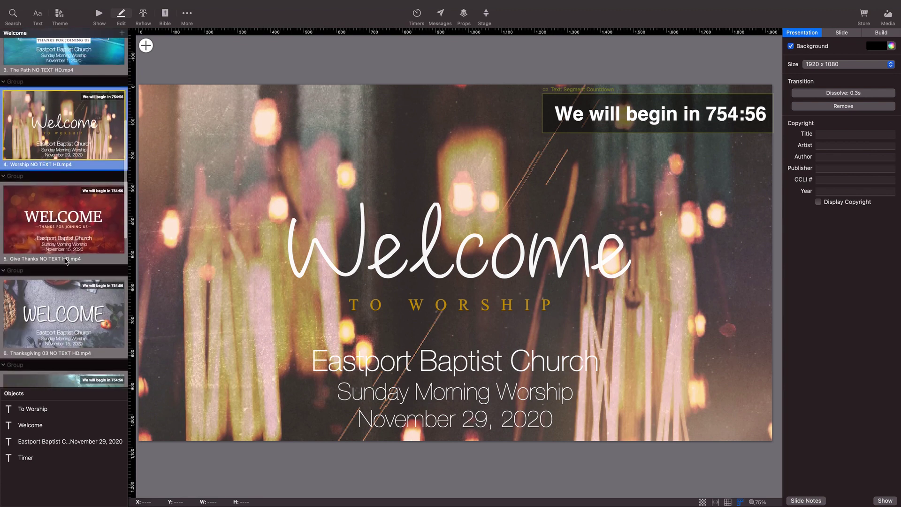
{"action": "scroll", "coordinate": [65, 261], "scroll_direction": "down", "scroll_amount": 7}
{"action": "scroll", "coordinate": [66, 261], "scroll_direction": "down", "scroll_amount": 4}
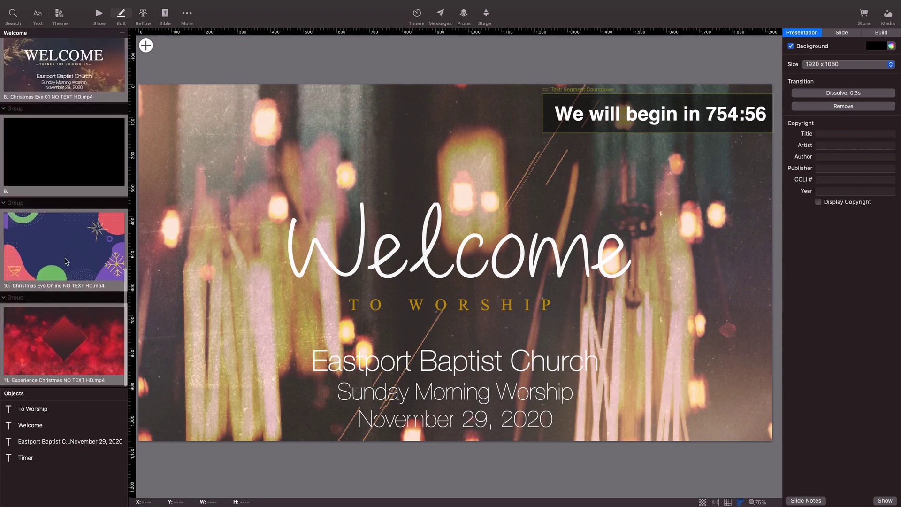
{"action": "left_click", "coordinate": [67, 258]}
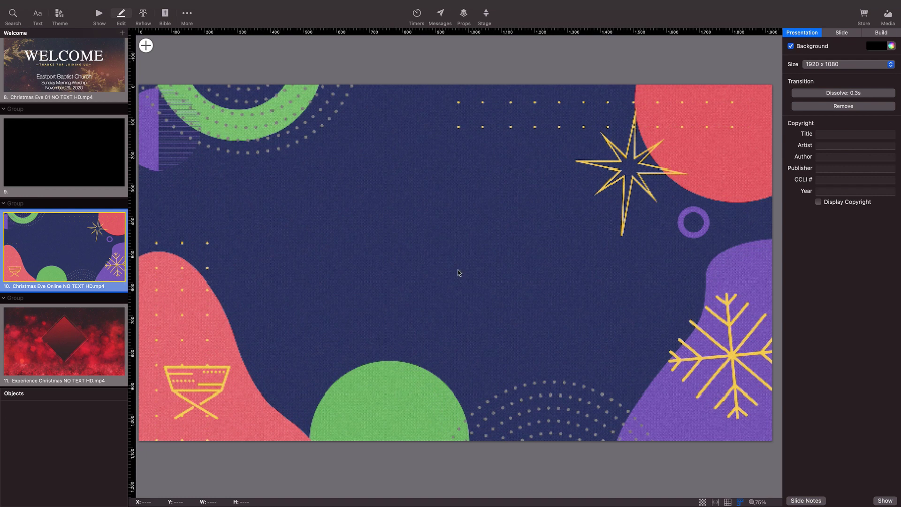
{"action": "scroll", "coordinate": [57, 135], "scroll_direction": "up", "scroll_amount": 1}
{"action": "left_click", "coordinate": [56, 111]}
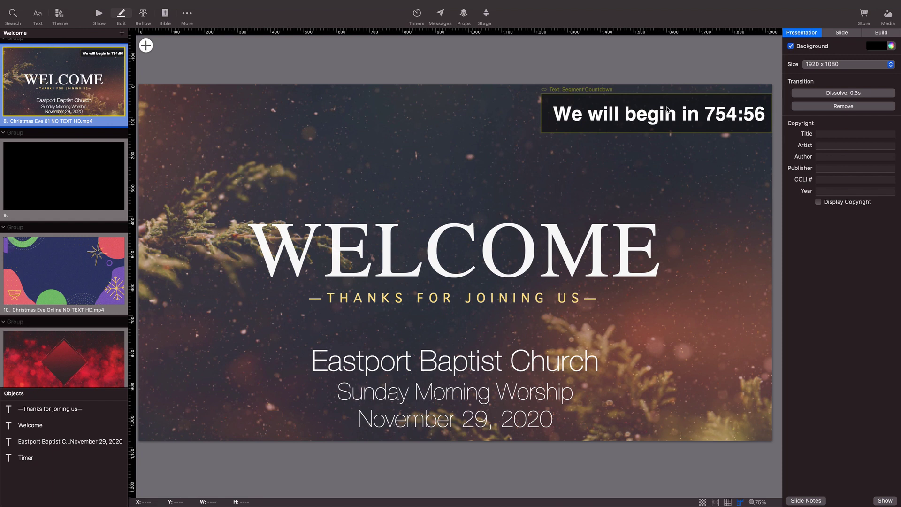
{"action": "left_click", "coordinate": [56, 287]}
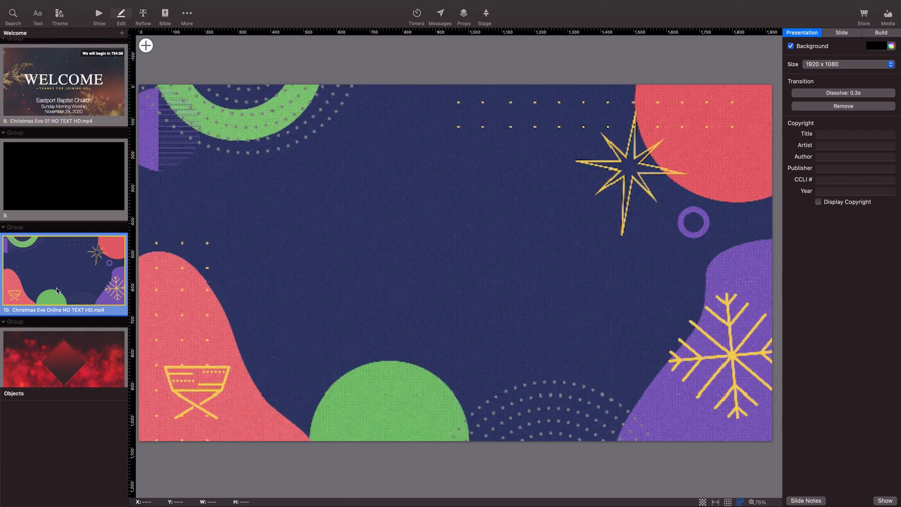
{"action": "scroll", "coordinate": [57, 289], "scroll_direction": "up", "scroll_amount": 6}
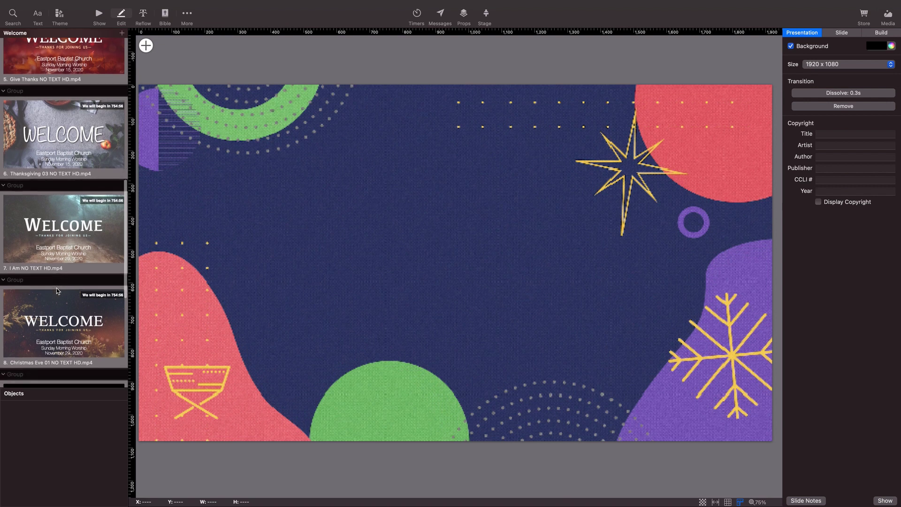
{"action": "scroll", "coordinate": [56, 288], "scroll_direction": "up", "scroll_amount": 4}
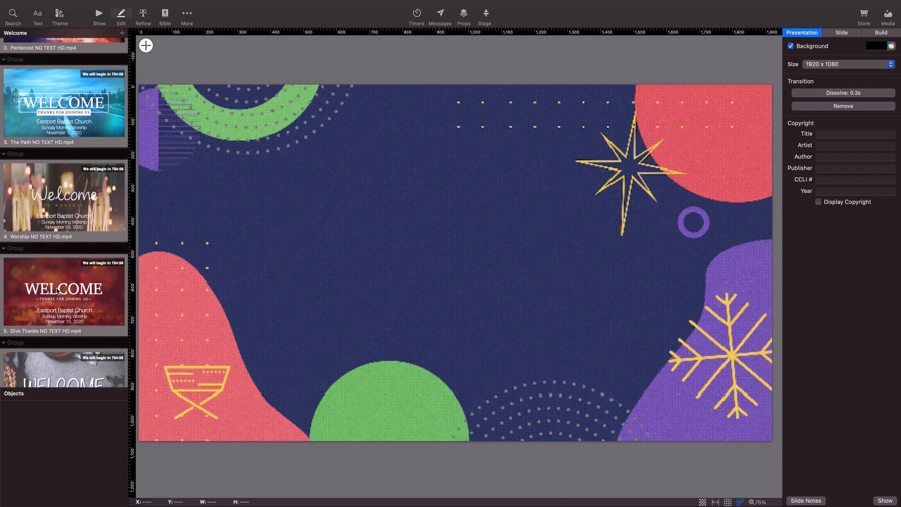
{"action": "scroll", "coordinate": [56, 288], "scroll_direction": "up", "scroll_amount": 2}
{"action": "scroll", "coordinate": [56, 288], "scroll_direction": "down", "scroll_amount": 8}
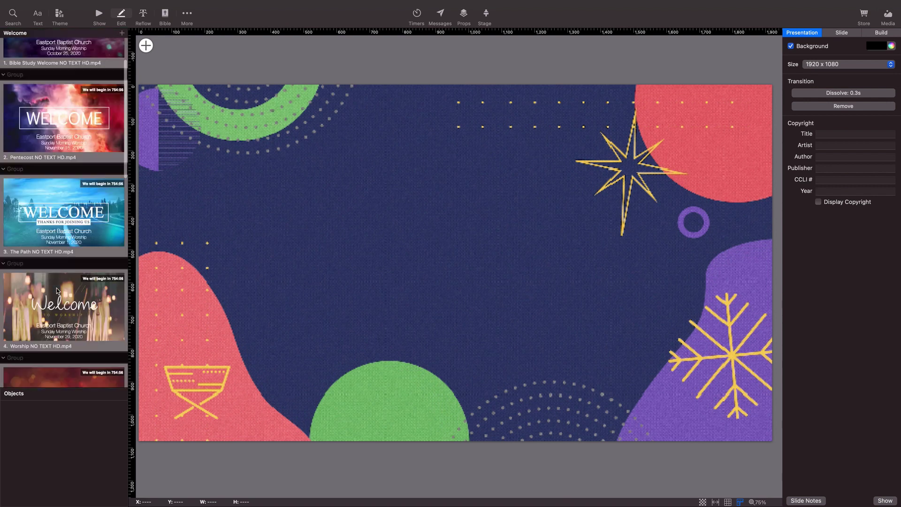
{"action": "scroll", "coordinate": [57, 291], "scroll_direction": "down", "scroll_amount": 2}
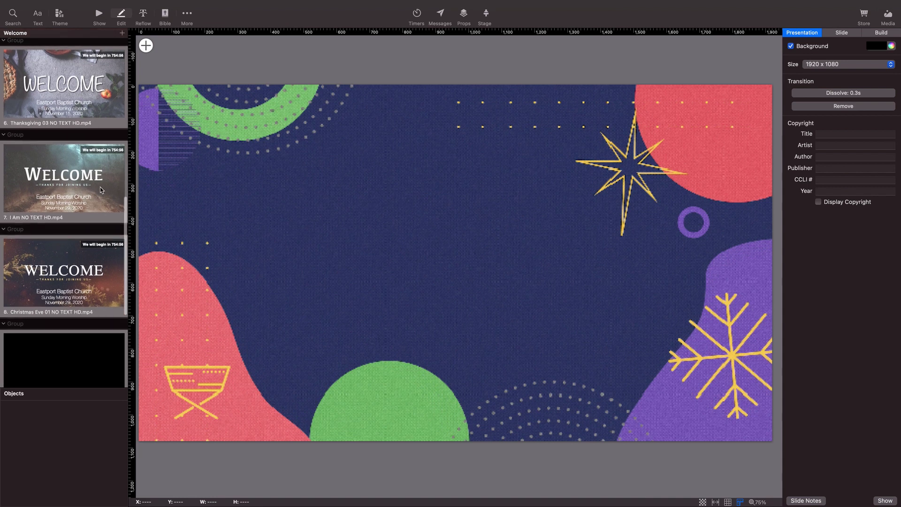
Copy all text objects, including the countdown timer, from the I Am welcome slide and paste them onto the Christmas Eve Online slide.
{"action": "left_click", "coordinate": [80, 183]}
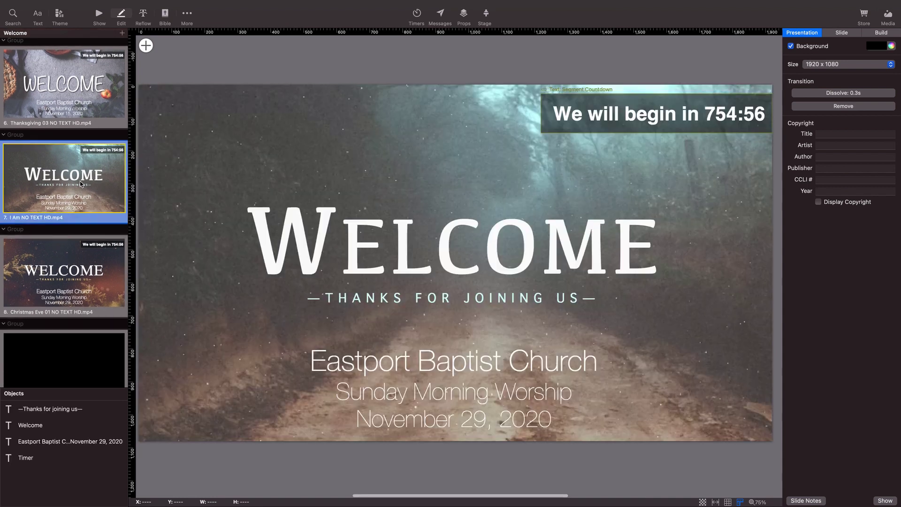
{"action": "left_click", "coordinate": [357, 252]}
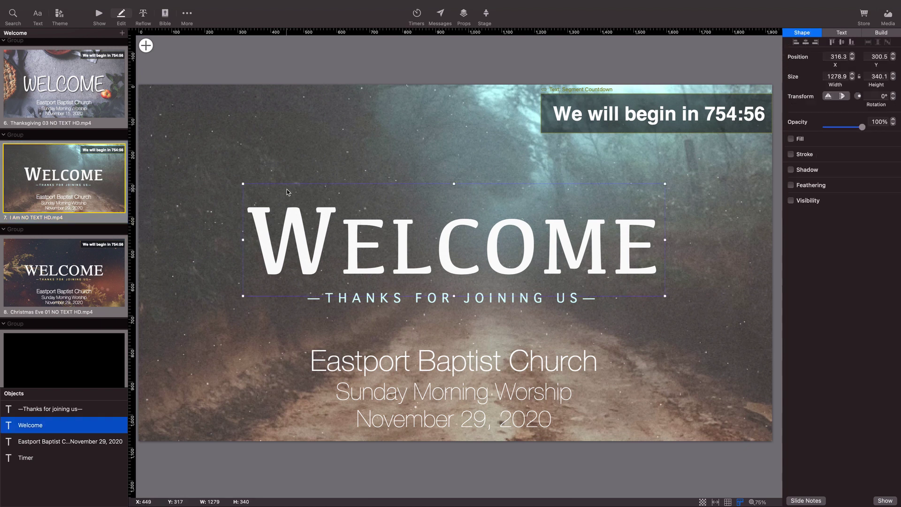
{"action": "key", "text": "super+a"}
{"action": "scroll", "coordinate": [287, 192], "scroll_direction": "right", "scroll_amount": 1}
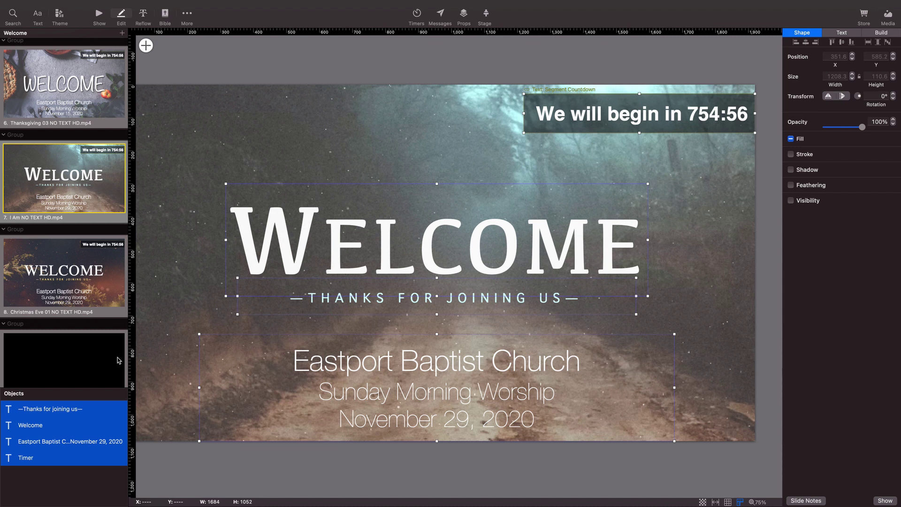
{"action": "scroll", "coordinate": [119, 360], "scroll_direction": "down", "scroll_amount": 10}
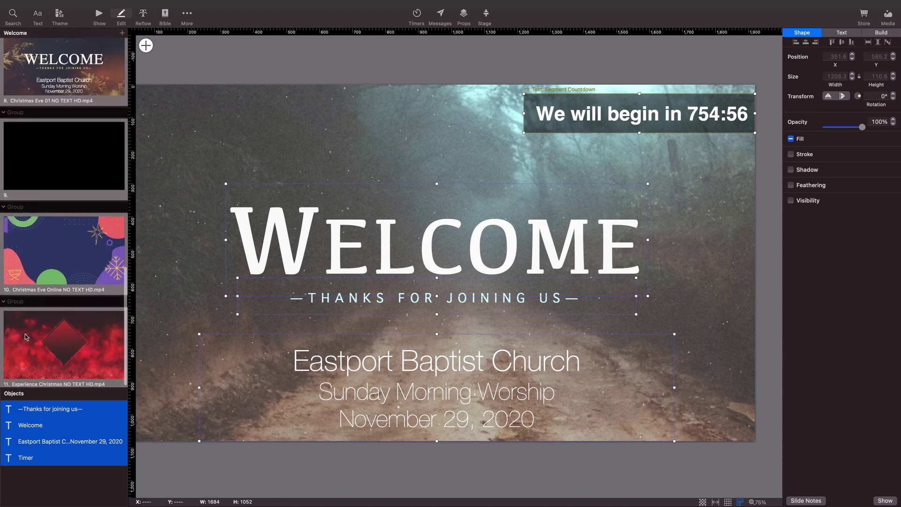
{"action": "left_click", "coordinate": [50, 250]}
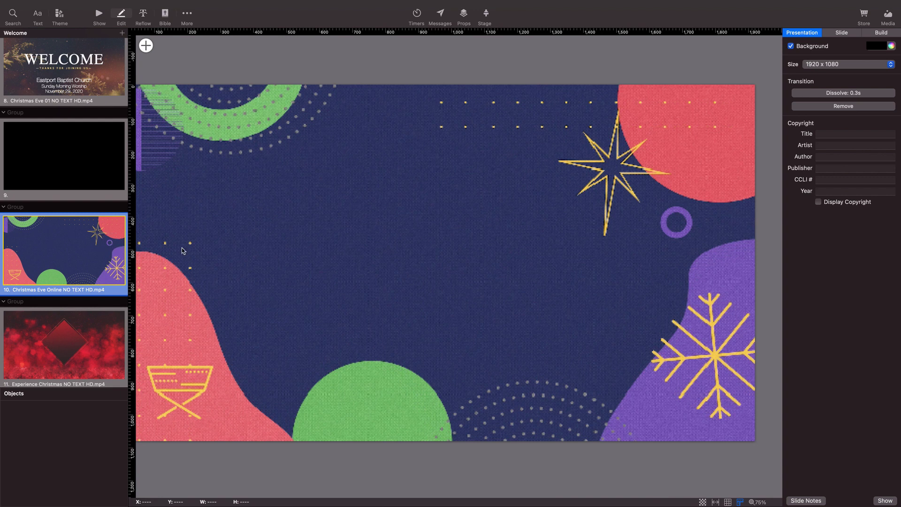
{"action": "left_click", "coordinate": [322, 250]}
{"action": "key", "text": "super+v"}
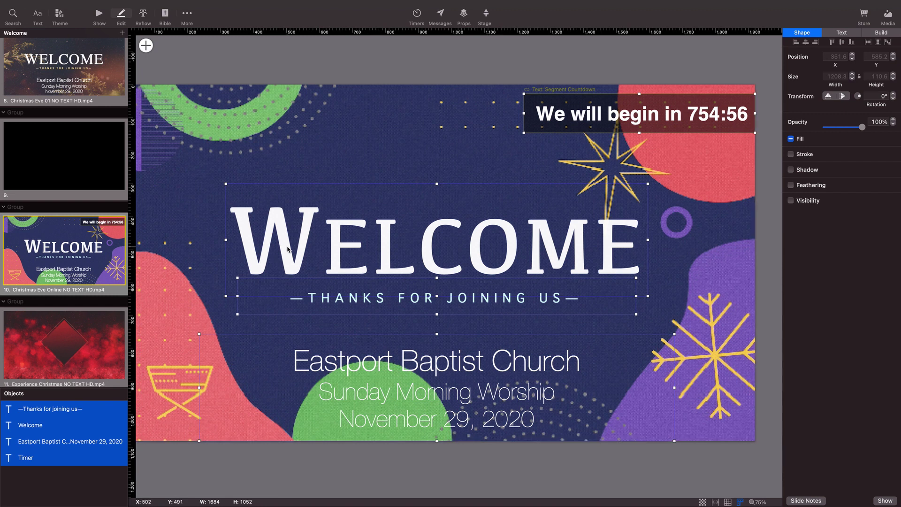
Restyle the WELCOME heading on the Christmas Eve Online slide, trying the Kannada MN and Krungthep fonts, and fit it on one line above the subtitle.
{"action": "double_click", "coordinate": [261, 258]}
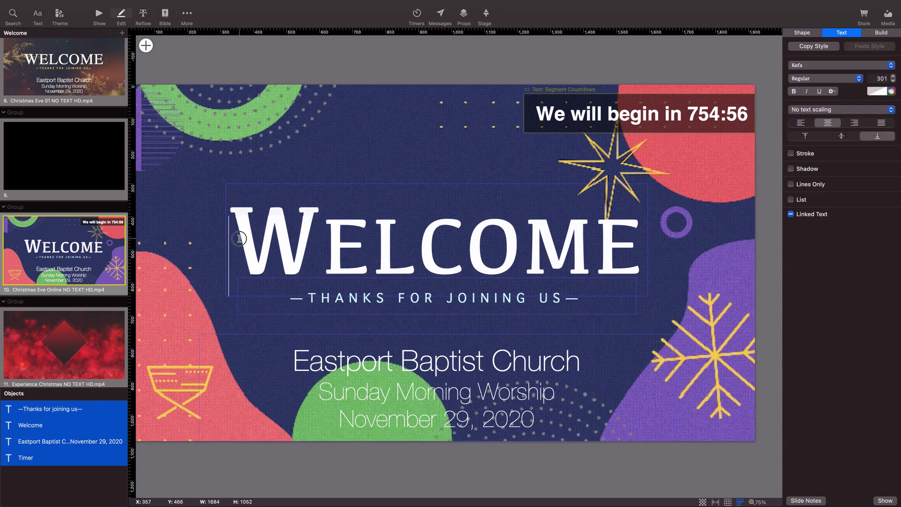
{"action": "left_click_drag", "start_coordinate": [237, 238], "coordinate": [641, 250]}
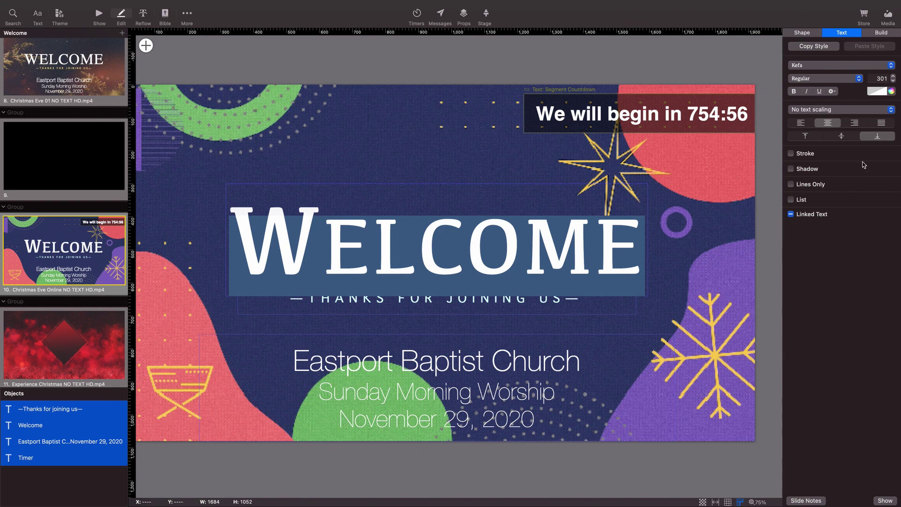
{"action": "left_click", "coordinate": [811, 64]}
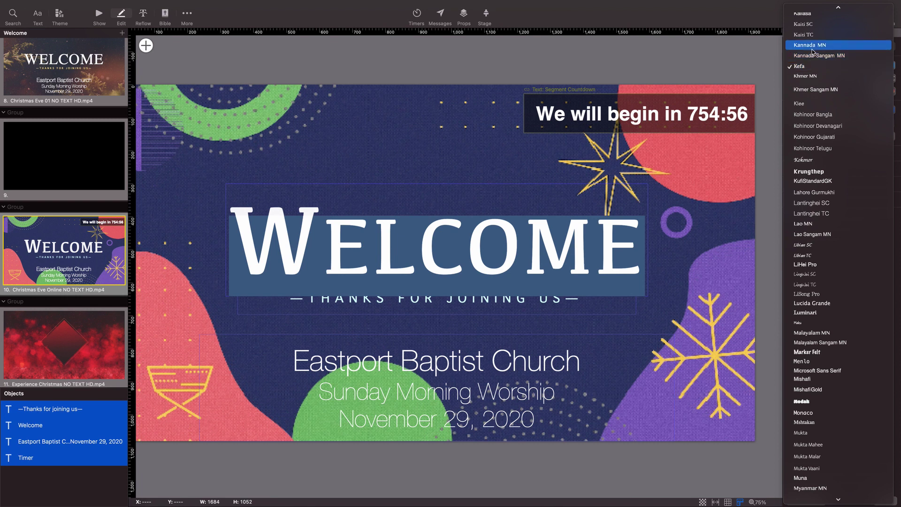
{"action": "left_click", "coordinate": [812, 47]}
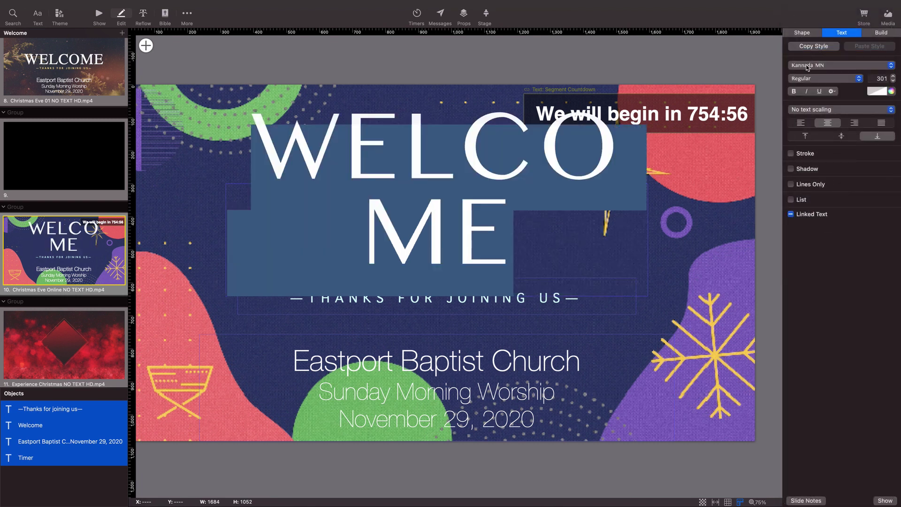
{"action": "left_click", "coordinate": [811, 65]}
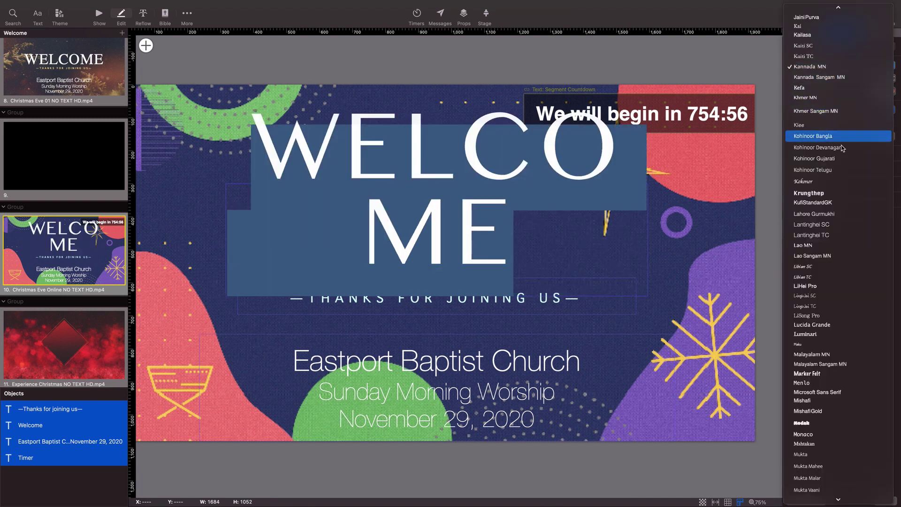
{"action": "left_click", "coordinate": [826, 193]}
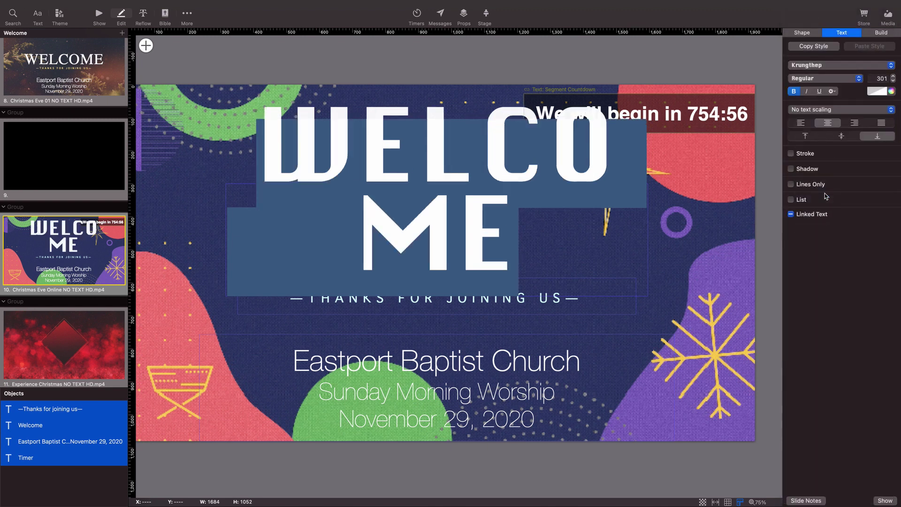
{"action": "left_click", "coordinate": [819, 66]}
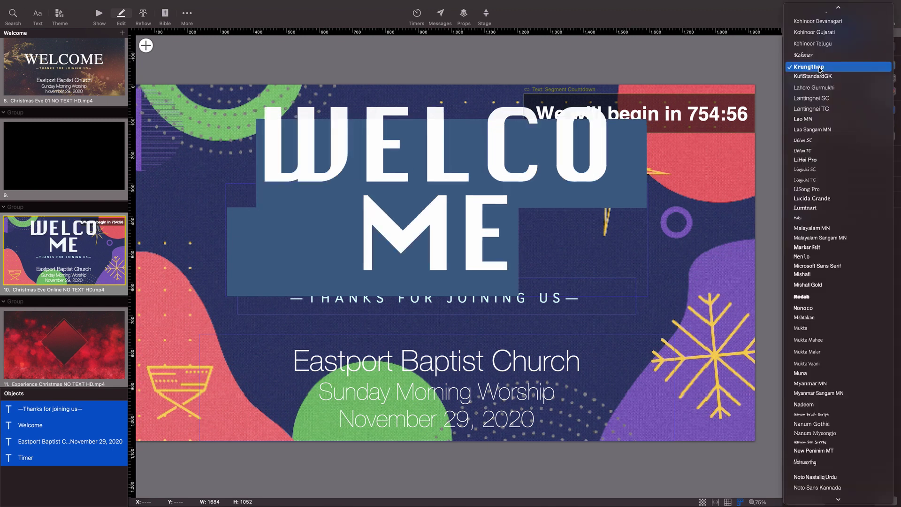
{"action": "left_click", "coordinate": [817, 199]}
{"action": "left_click", "coordinate": [487, 272]}
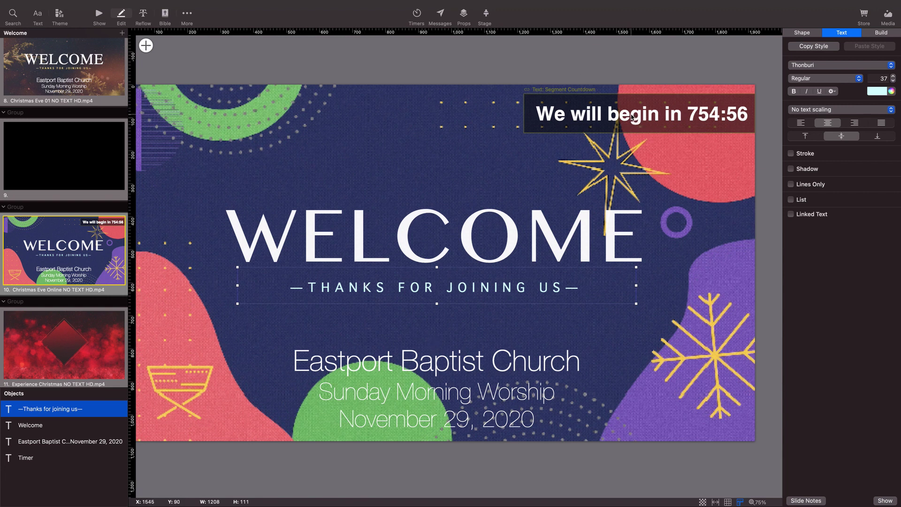
Open the list of timers to view the countdown settings and deselect the subtitle on the slide.
{"action": "left_click", "coordinate": [415, 15]}
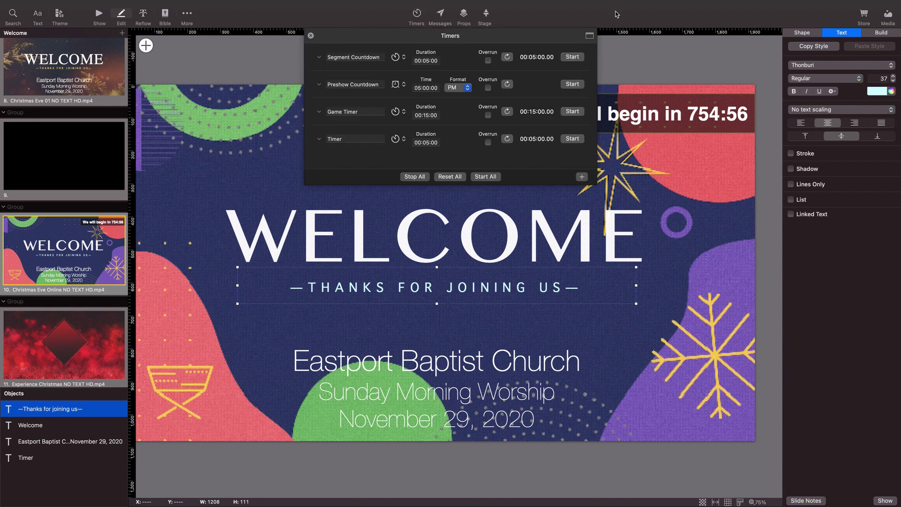
{"action": "left_click", "coordinate": [463, 309]}
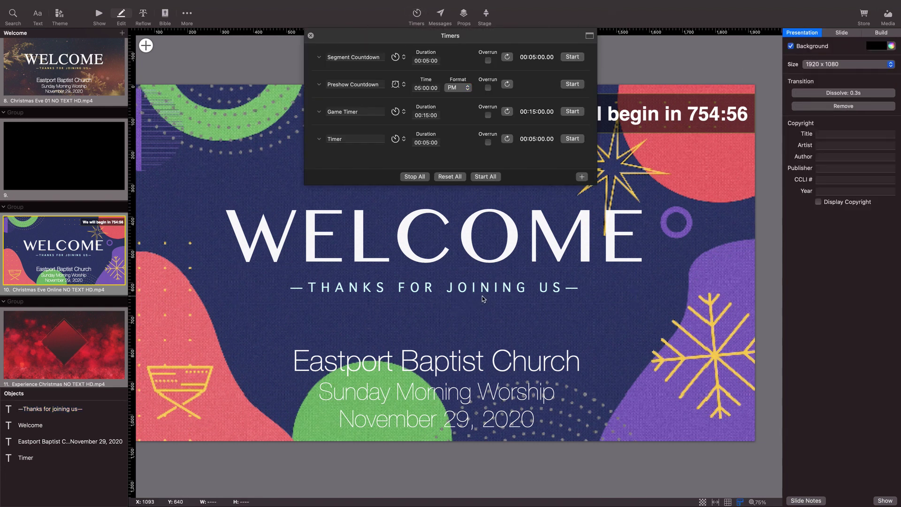
Close the list of timers and return to the Christmas Eve Online slide.
{"action": "left_click", "coordinate": [482, 299]}
{"action": "left_click", "coordinate": [620, 323]}
{"action": "left_click", "coordinate": [422, 12]}
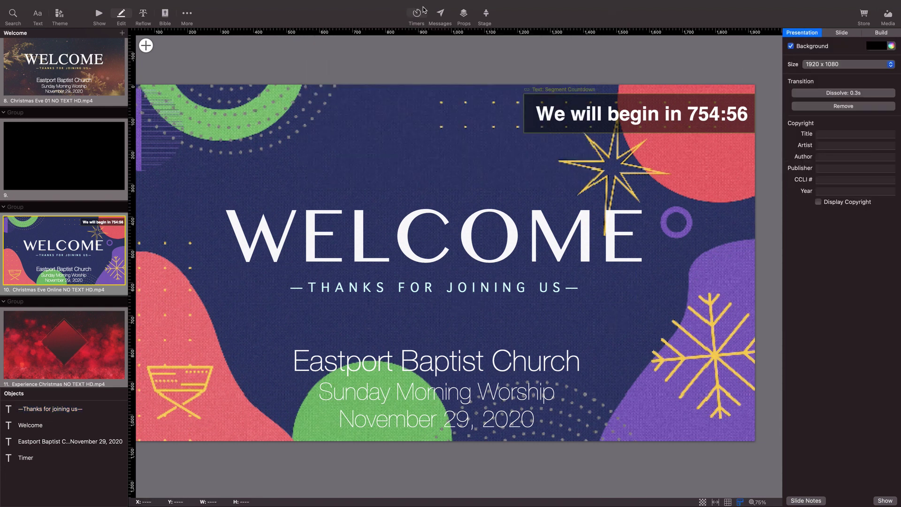
Recolour the THANKS FOR JOINING US subtitle with green sampled from the background artwork and move it slightly up toward the WELCOME heading.
{"action": "left_click", "coordinate": [468, 283]}
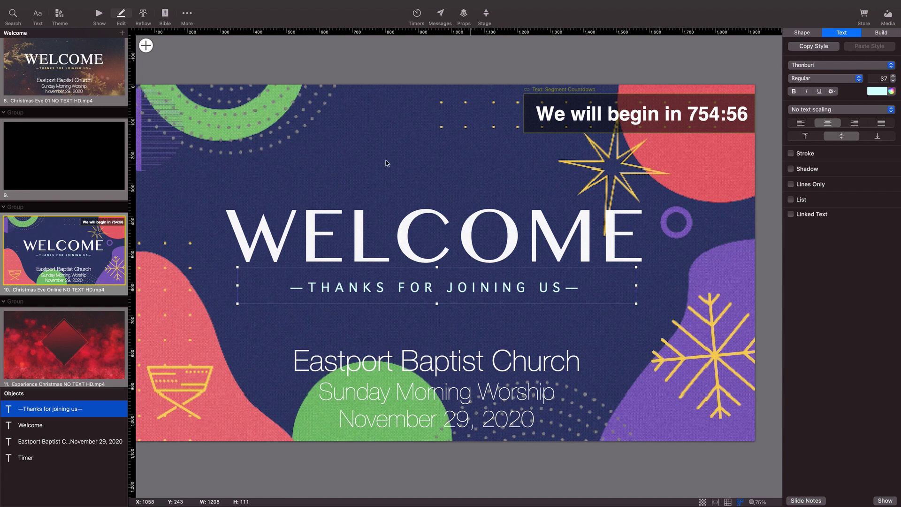
{"action": "left_click", "coordinate": [891, 92]}
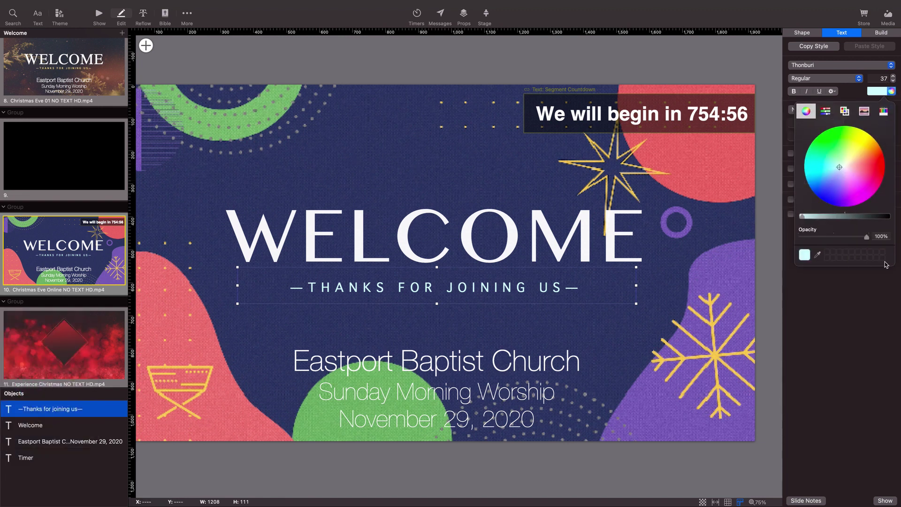
{"action": "left_click", "coordinate": [818, 254]}
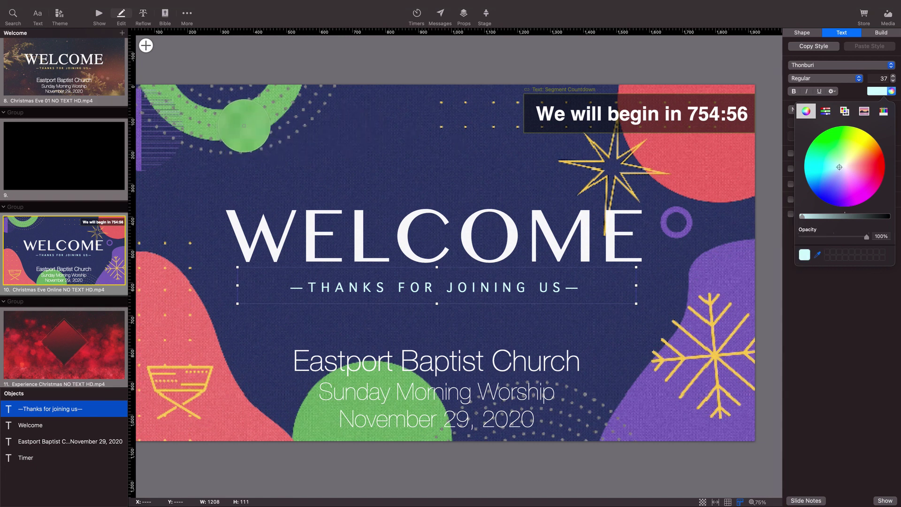
{"action": "left_click", "coordinate": [244, 129]}
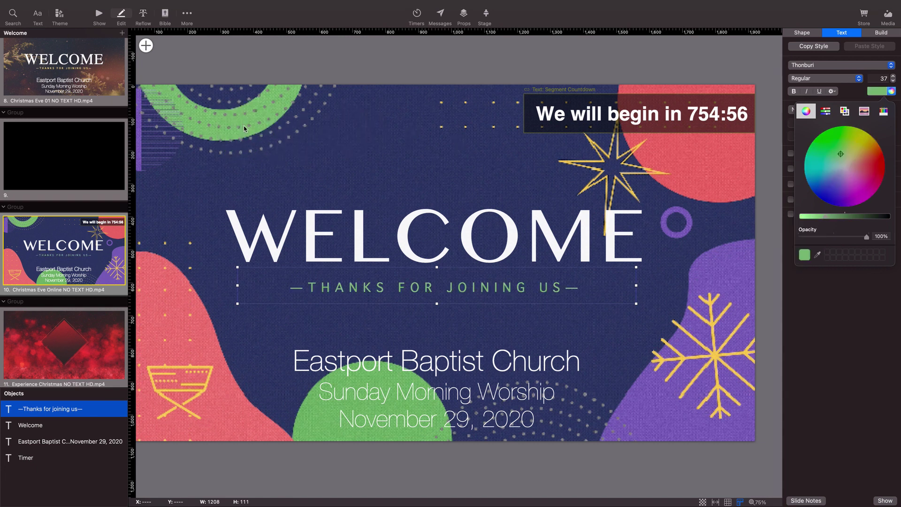
{"action": "left_click", "coordinate": [849, 306]}
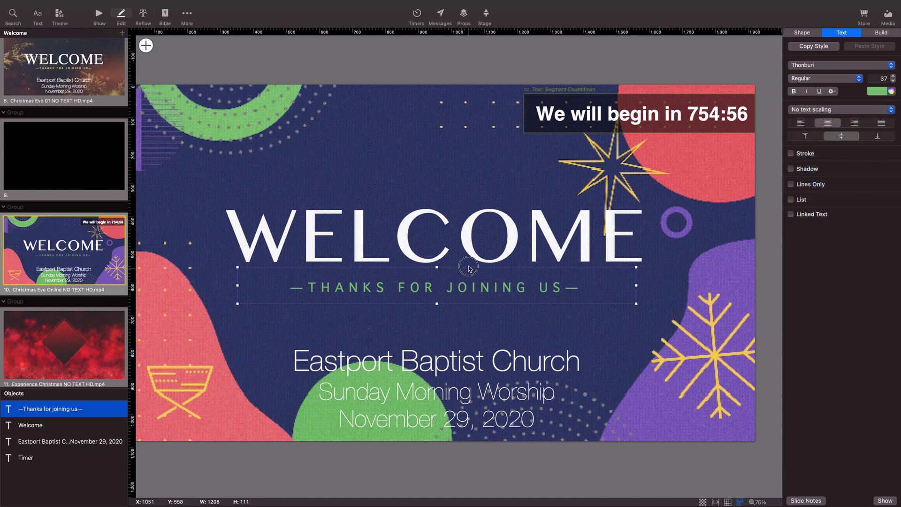
{"action": "left_click_drag", "start_coordinate": [468, 271], "coordinate": [469, 262]}
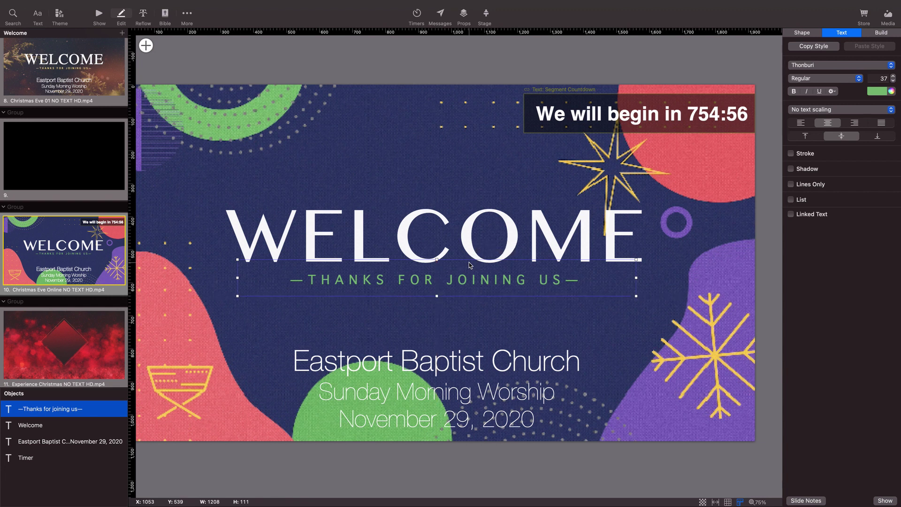
{"action": "left_click", "coordinate": [458, 186]}
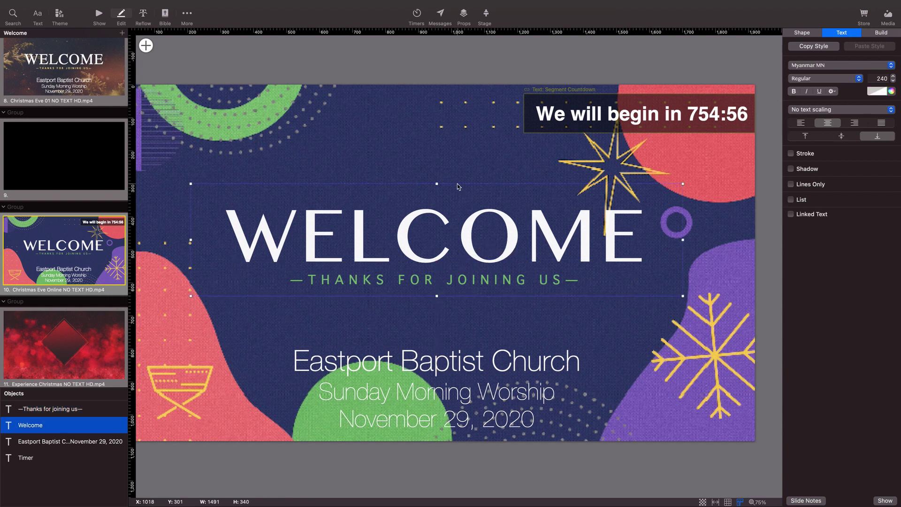
Change the date in the church details text to December 6, 2020.
{"action": "left_click", "coordinate": [479, 386]}
{"action": "left_click", "coordinate": [336, 418]}
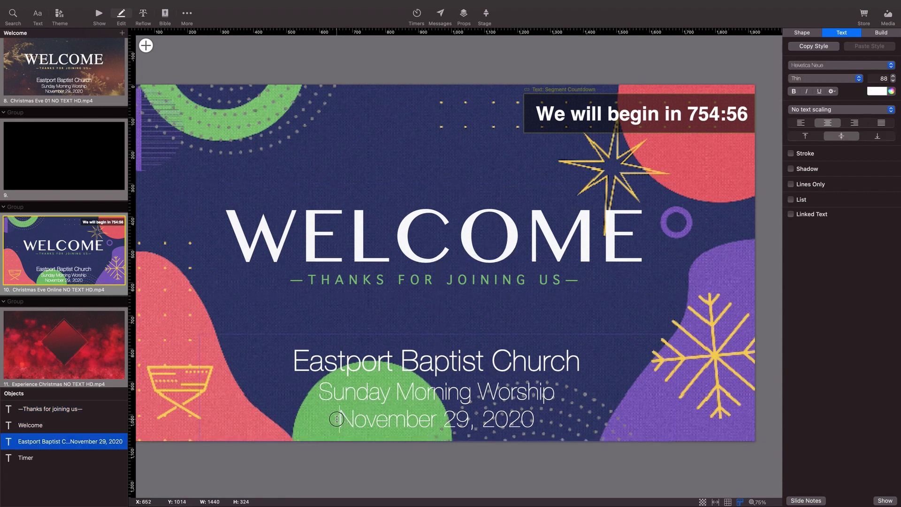
{"action": "left_click_drag", "start_coordinate": [335, 416], "coordinate": [466, 414]}
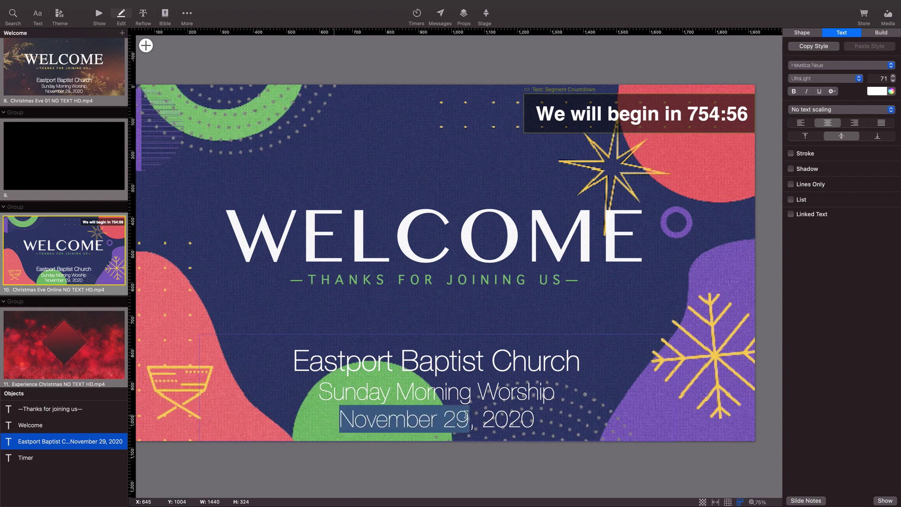
{"action": "type", "text": "Dece"}
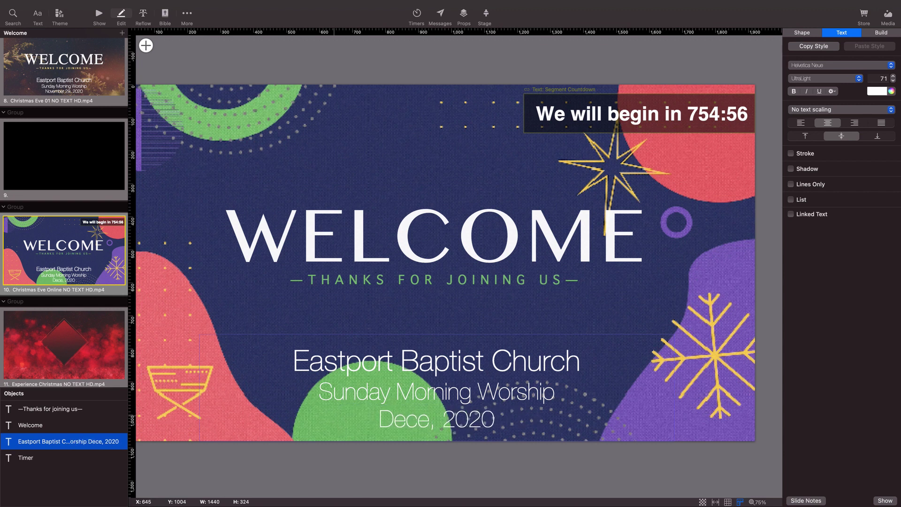
{"action": "type", "text": "mber "}
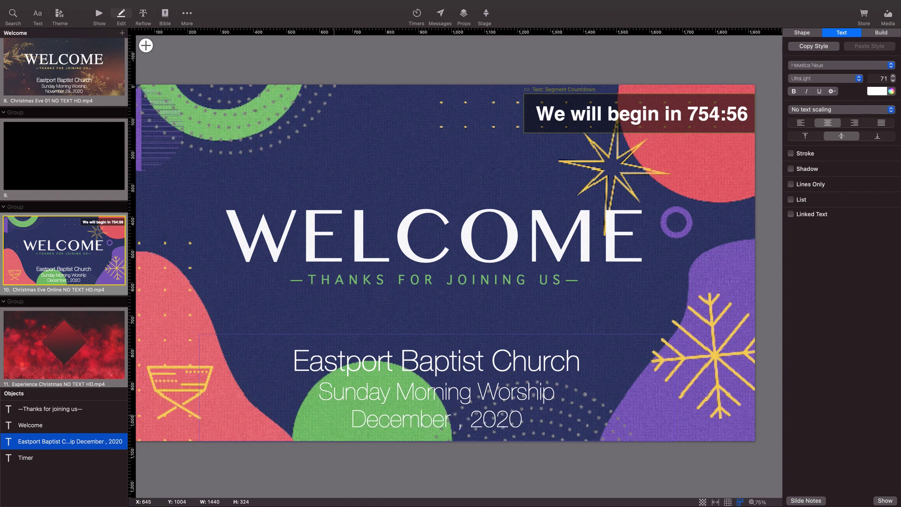
{"action": "type", "text": "6"}
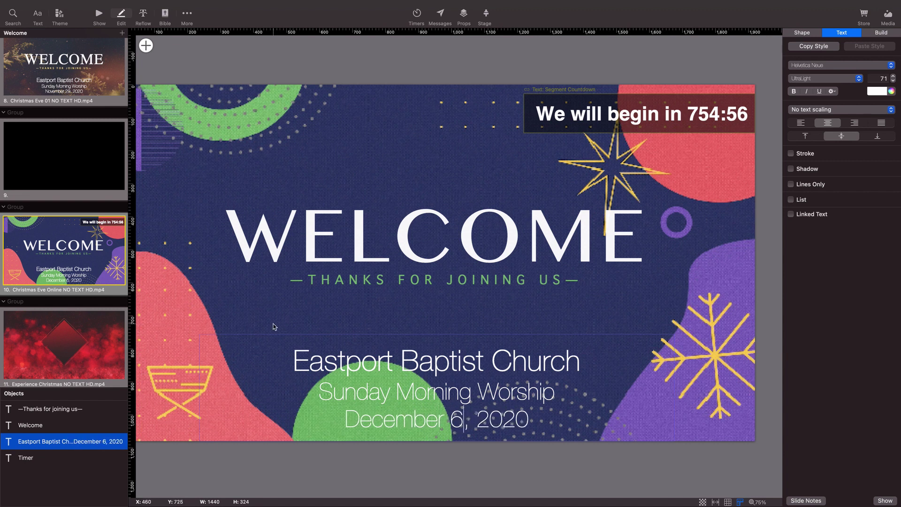
{"action": "left_click", "coordinate": [274, 306]}
Widen the church details text box to about 1905 pixels so that it spans the slide's width.
{"action": "left_click", "coordinate": [362, 369]}
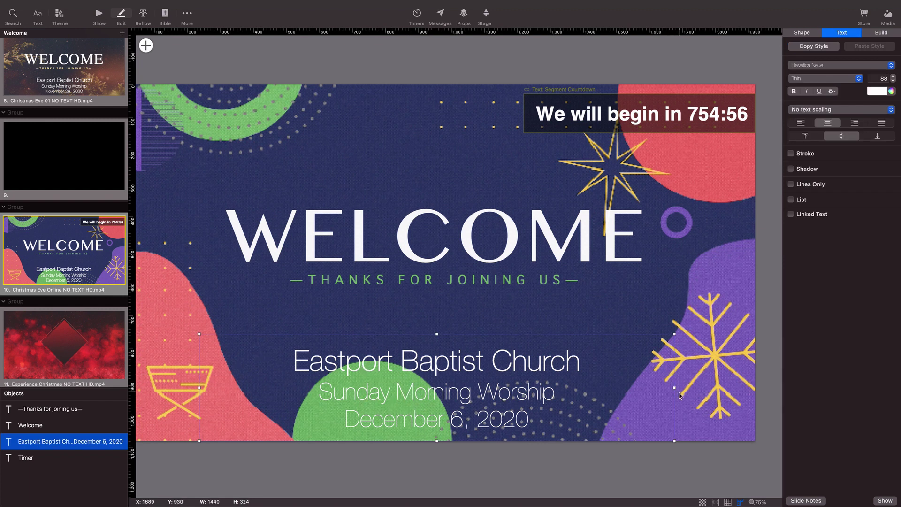
{"action": "left_click_drag", "start_coordinate": [674, 387], "coordinate": [750, 387]}
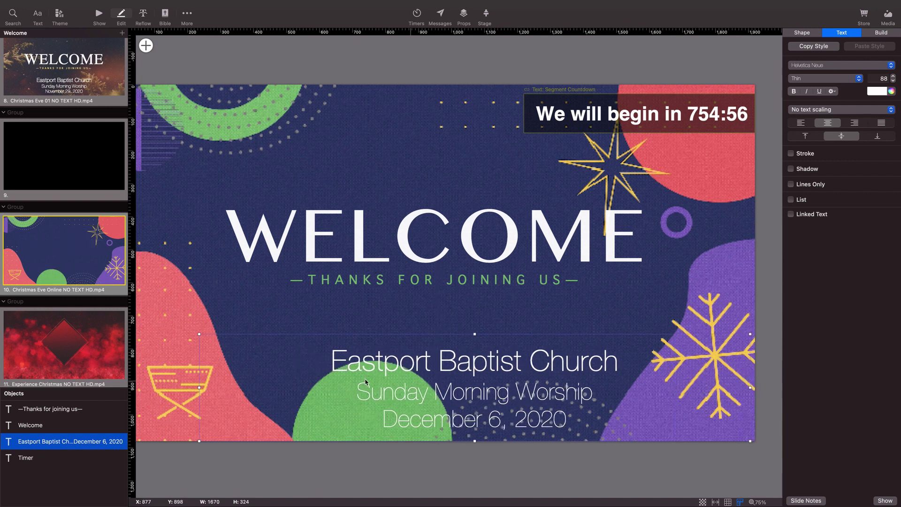
{"action": "left_click_drag", "start_coordinate": [199, 389], "coordinate": [286, 380]}
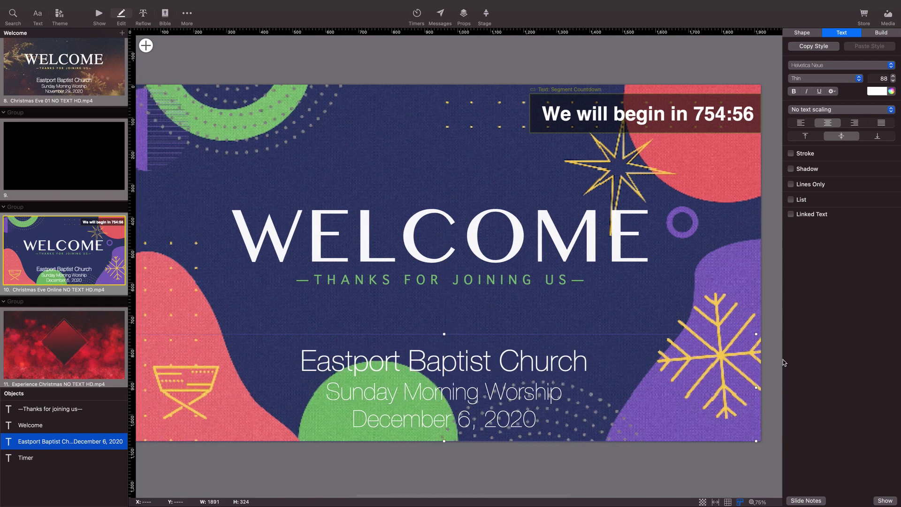
{"action": "left_click_drag", "start_coordinate": [754, 388], "coordinate": [761, 387]}
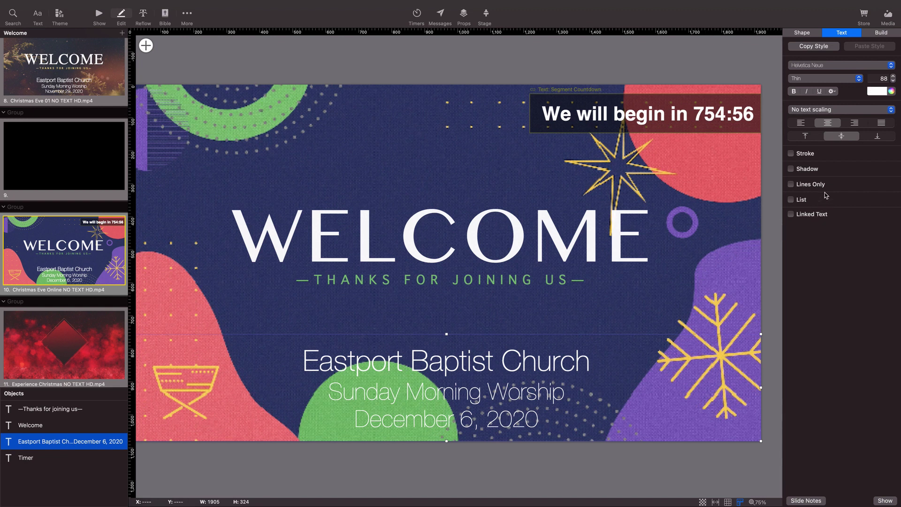
Give the church details text box a colour fill using the dark blue sampled from the slide background.
{"action": "left_click", "coordinate": [804, 32]}
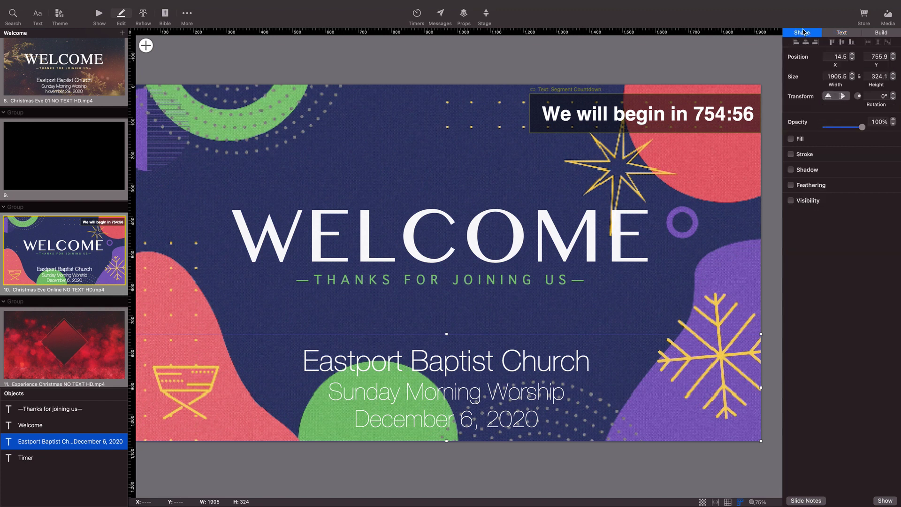
{"action": "left_click", "coordinate": [792, 140]}
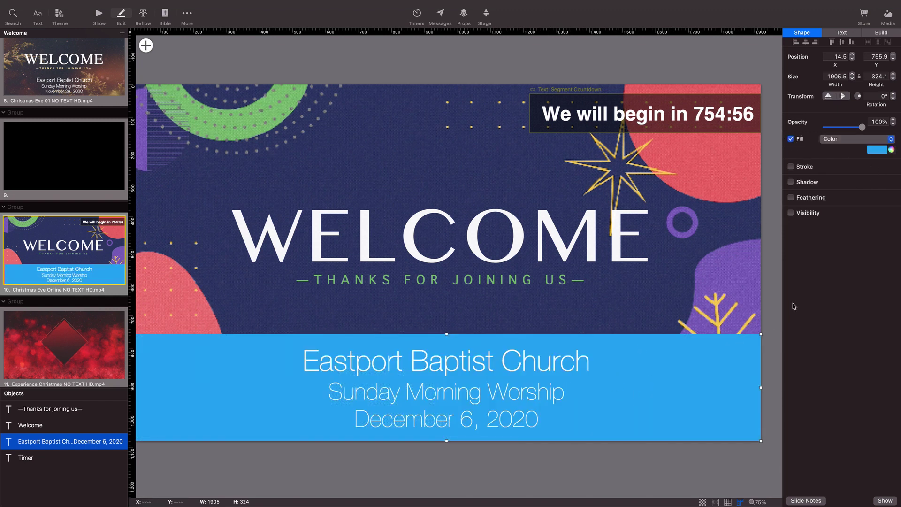
{"action": "left_click", "coordinate": [875, 150]}
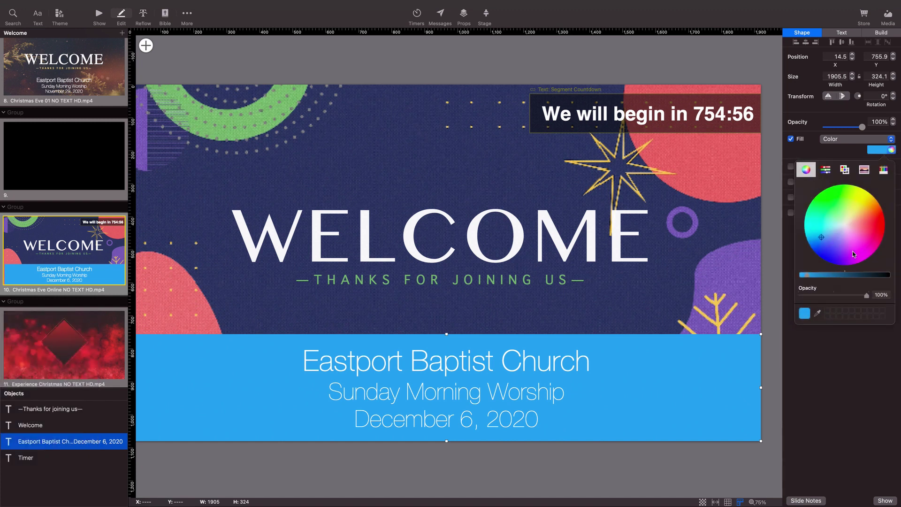
{"action": "left_click", "coordinate": [817, 314]}
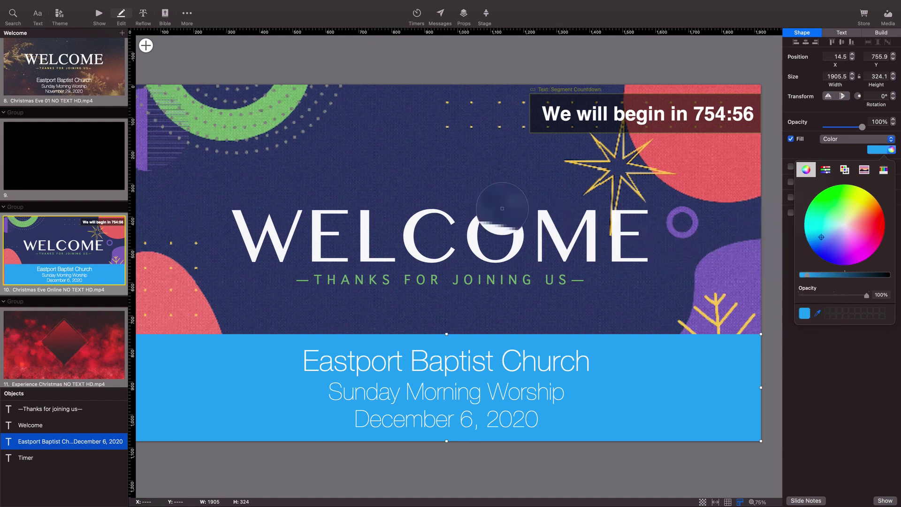
{"action": "left_click", "coordinate": [438, 167]}
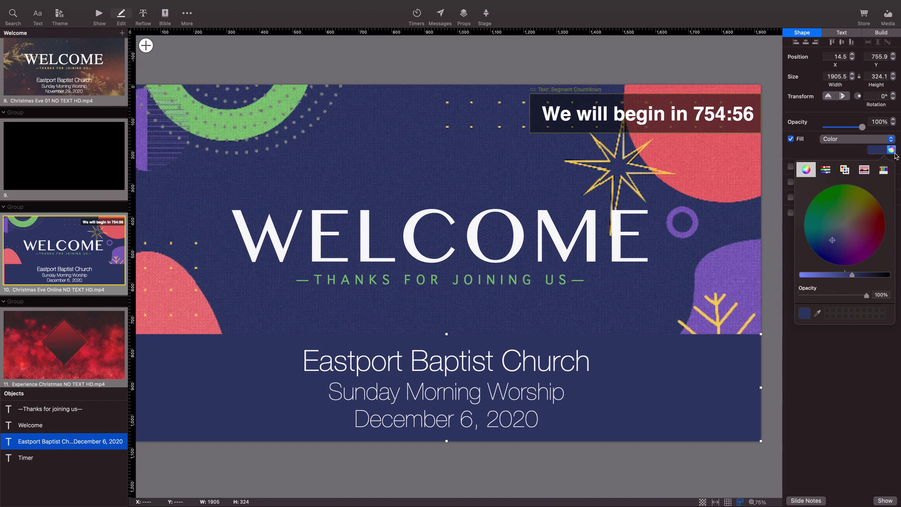
{"action": "left_click", "coordinate": [894, 153]}
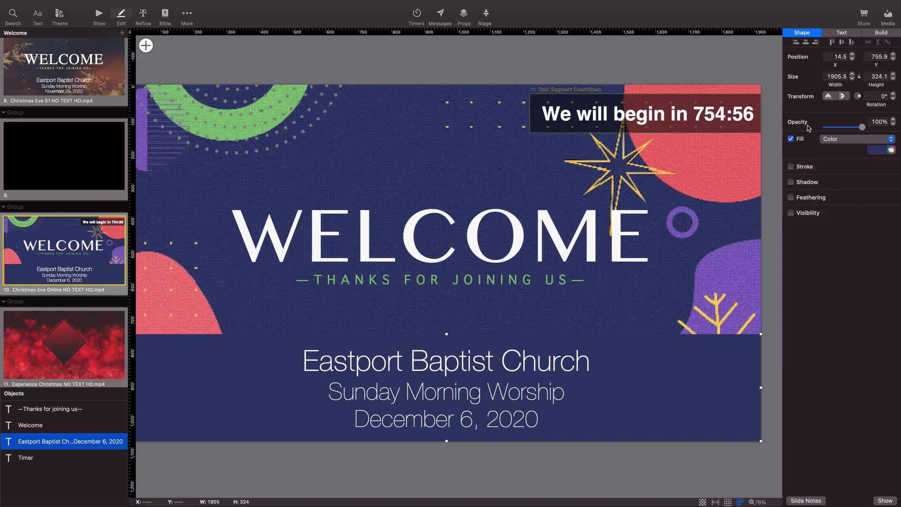
Reduce the opacity of the church details box's fill colour to 30%.
{"action": "mouse_move", "coordinate": [863, 130]}
{"action": "left_mouse_down"}
{"action": "mouse_move", "coordinate": [844, 130]}
{"action": "mouse_move", "coordinate": [863, 129]}
{"action": "left_mouse_up"}
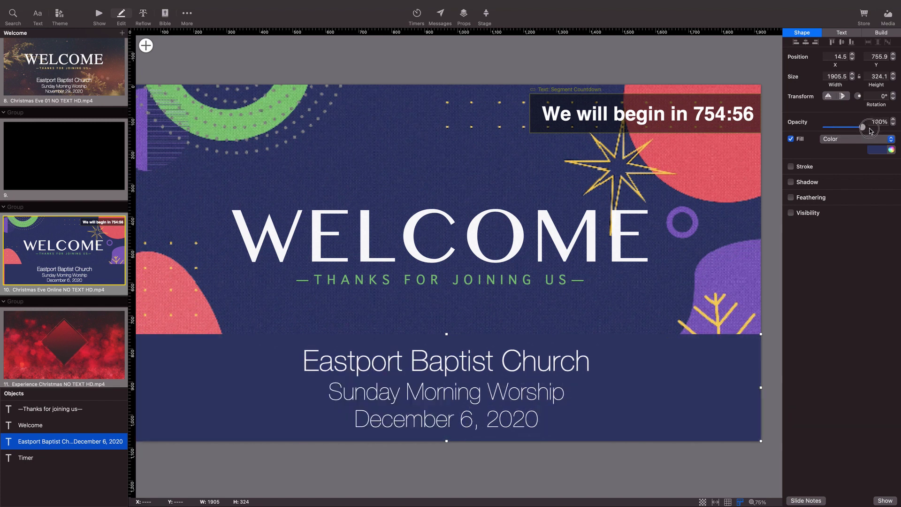
{"action": "left_click", "coordinate": [891, 150]}
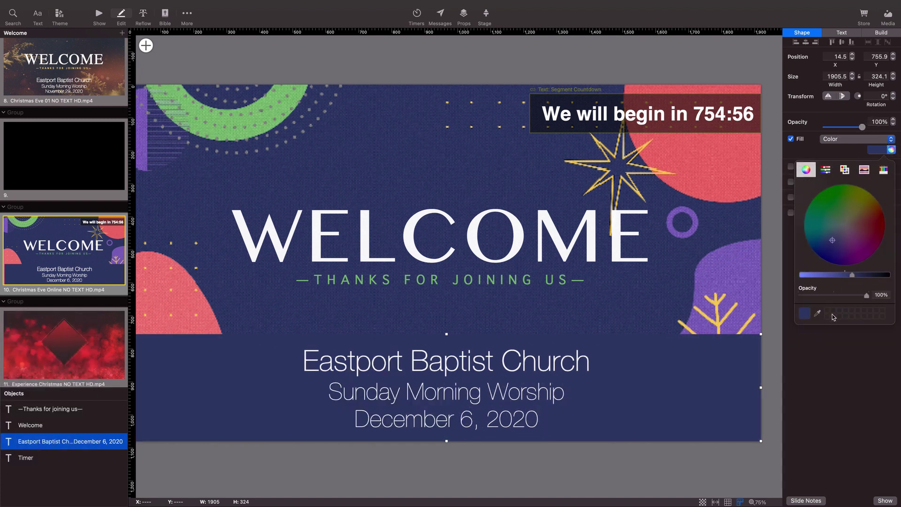
{"action": "left_click_drag", "start_coordinate": [867, 299], "coordinate": [821, 296]}
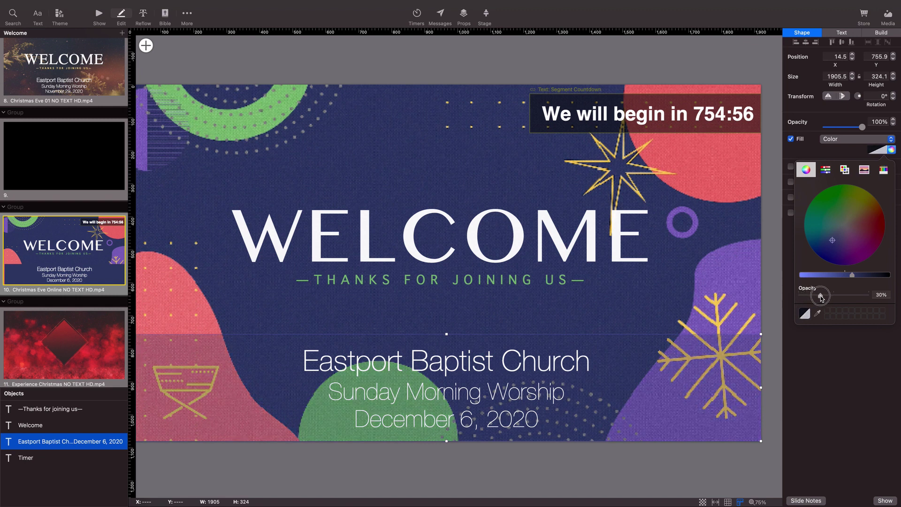
{"action": "left_click", "coordinate": [827, 356]}
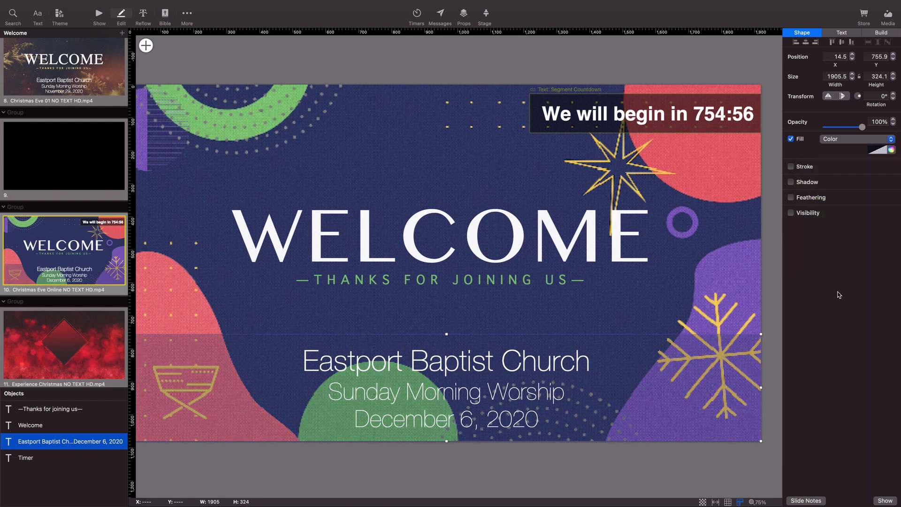
Turn on feathering for the church details text box and set it to 19%.
{"action": "left_click", "coordinate": [791, 198]}
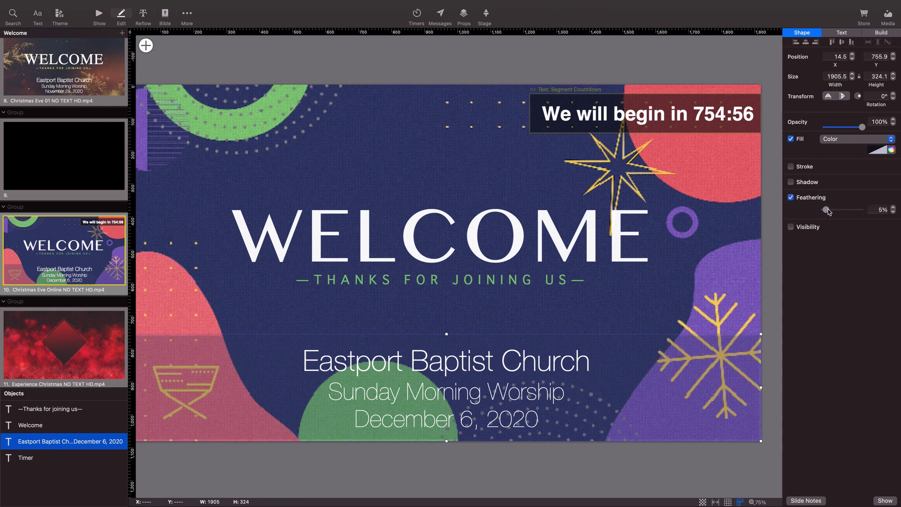
{"action": "left_click_drag", "start_coordinate": [829, 211], "coordinate": [840, 212]}
{"action": "mouse_move", "coordinate": [841, 210]}
{"action": "left_mouse_down"}
{"action": "mouse_move", "coordinate": [829, 209]}
{"action": "mouse_move", "coordinate": [860, 213]}
{"action": "mouse_move", "coordinate": [834, 217]}
{"action": "left_mouse_up"}
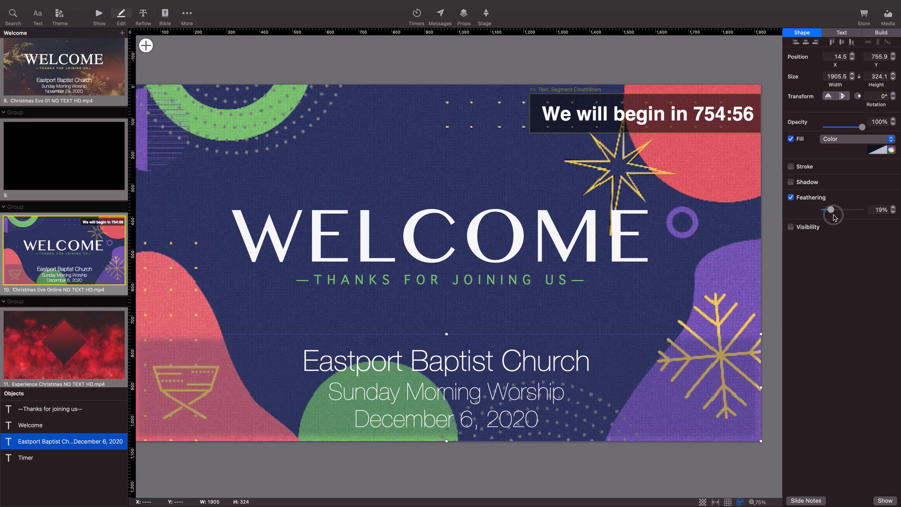
{"action": "left_click", "coordinate": [678, 237]}
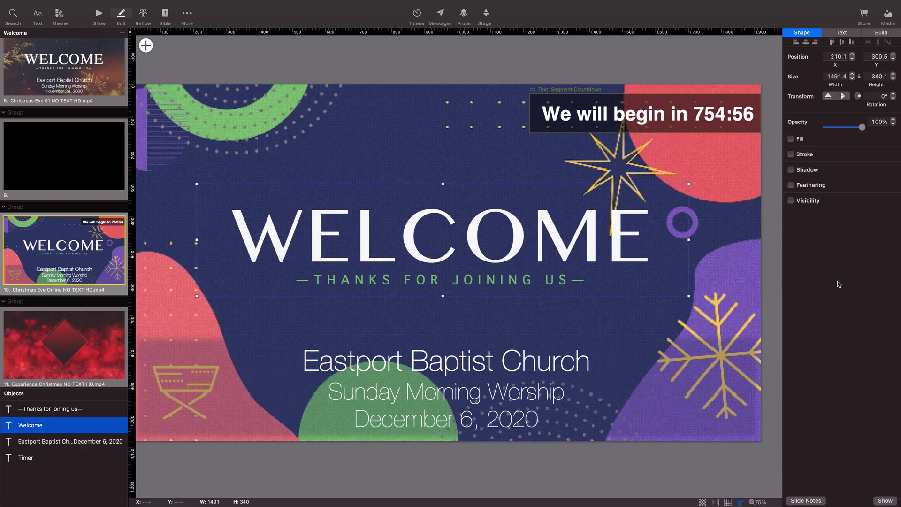
Return to the show view and send the Christmas Eve Online slide to the live output.
{"action": "left_click", "coordinate": [99, 14]}
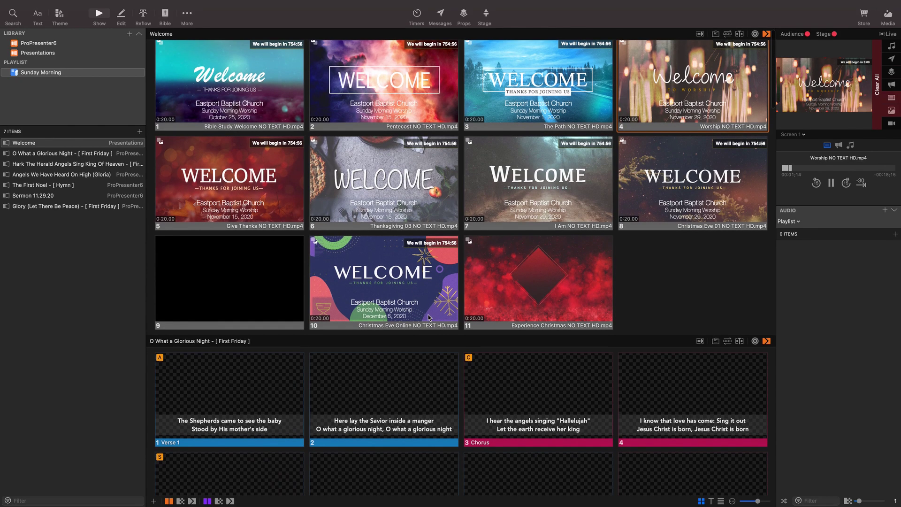
{"action": "left_click", "coordinate": [381, 274]}
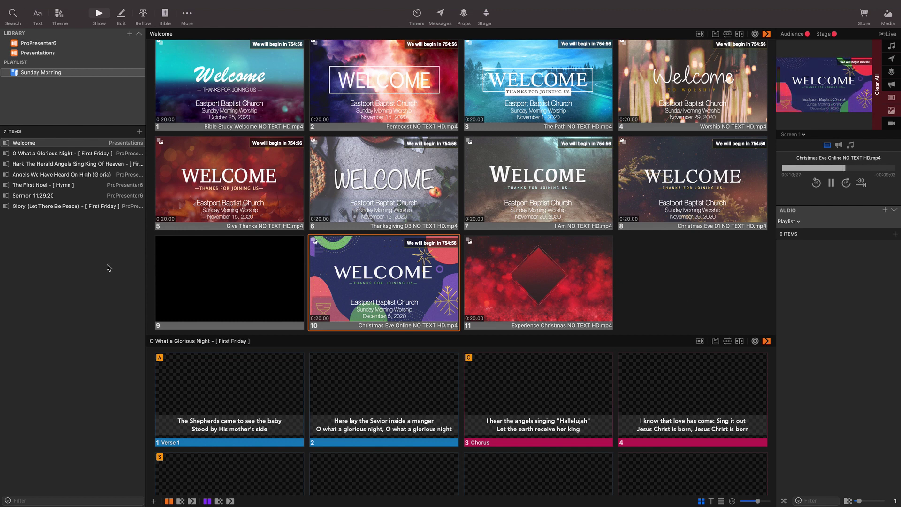
Create a new 1920 x 1080 presentation named Hymn in the ProPresenter6 library.
{"action": "left_click", "coordinate": [42, 43]}
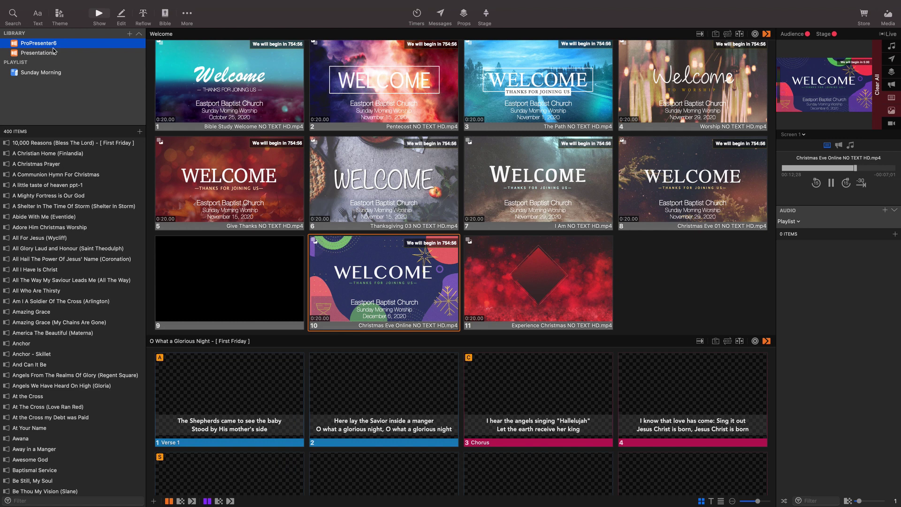
{"action": "left_click", "coordinate": [76, 7]}
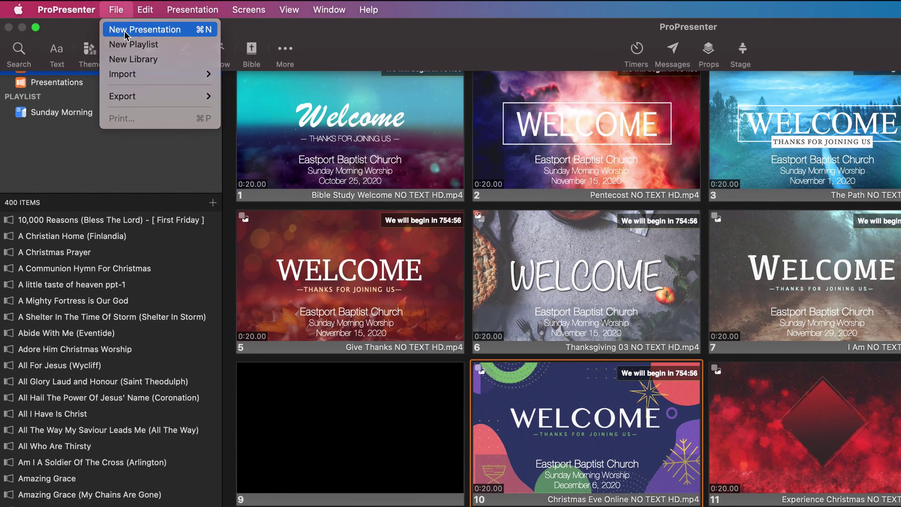
{"action": "left_click", "coordinate": [126, 34]}
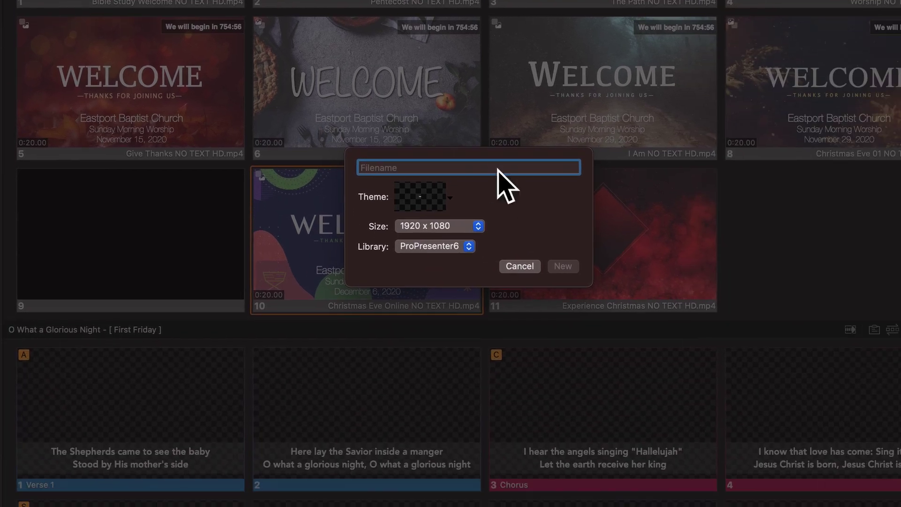
{"action": "type", "text": "Hymn"}
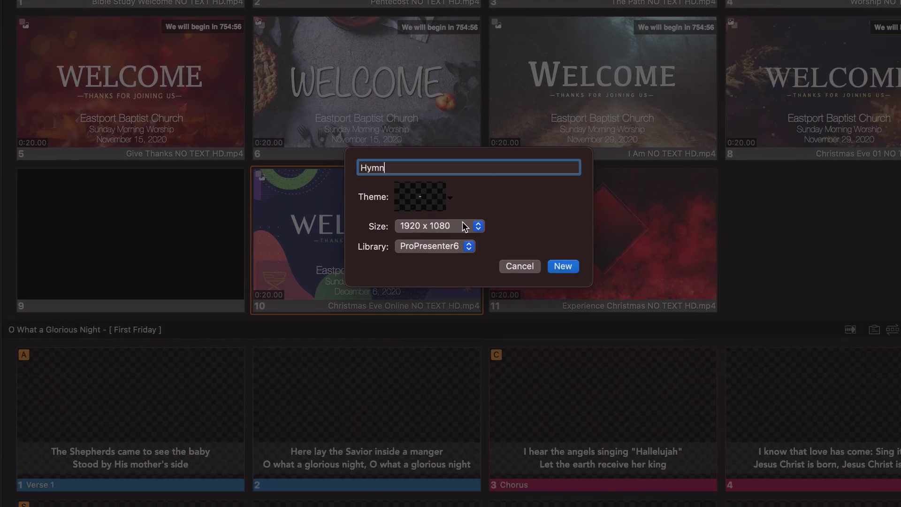
{"action": "left_click", "coordinate": [436, 249]}
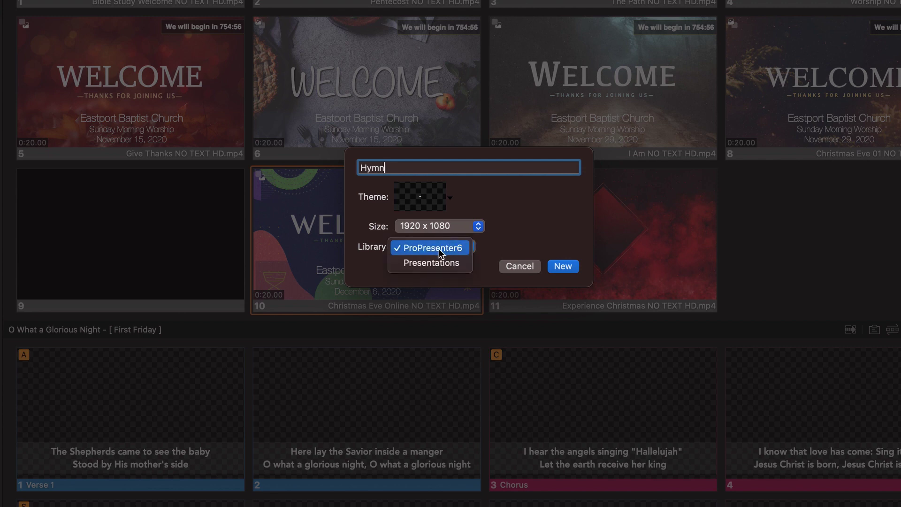
{"action": "left_click", "coordinate": [435, 249]}
{"action": "left_click", "coordinate": [423, 247]}
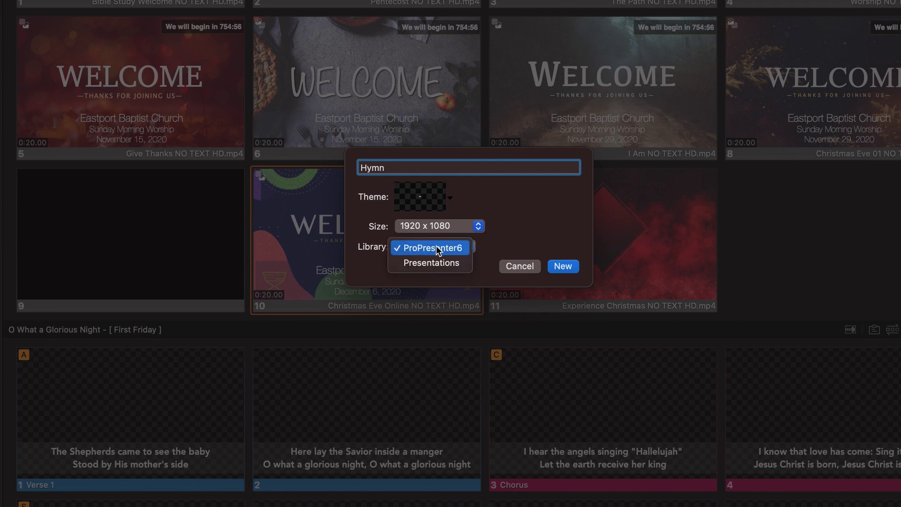
{"action": "left_click", "coordinate": [553, 238]}
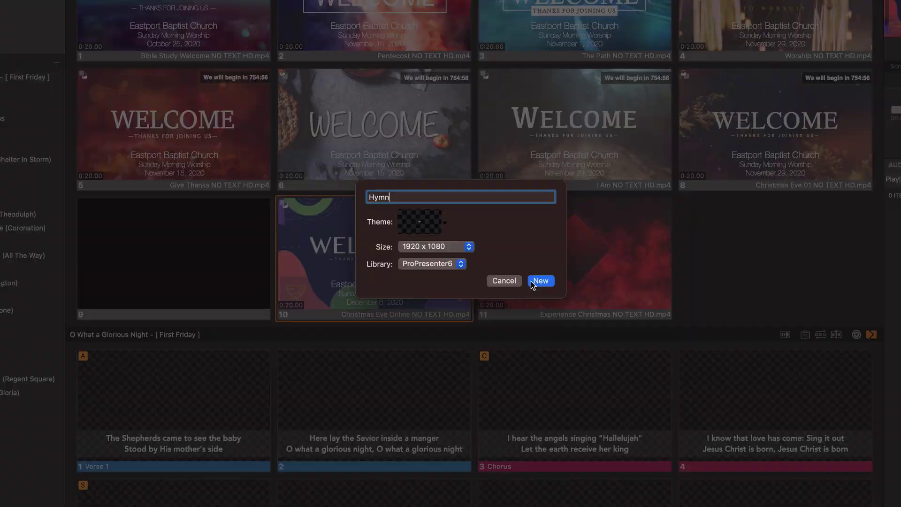
{"action": "left_click", "coordinate": [531, 281]}
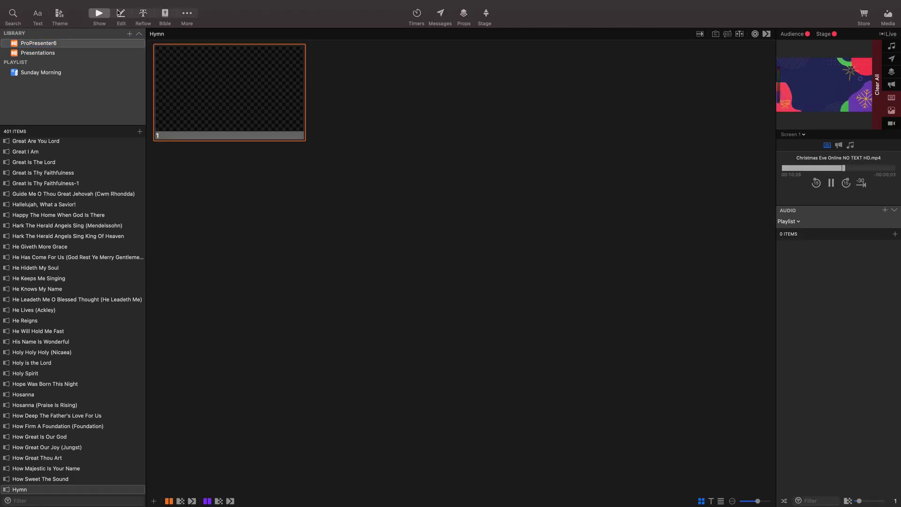
View the Hymn presentation's blank slide and its text box in the editor, and return to the show view.
{"action": "left_click", "coordinate": [121, 16]}
{"action": "double_click", "coordinate": [454, 247]}
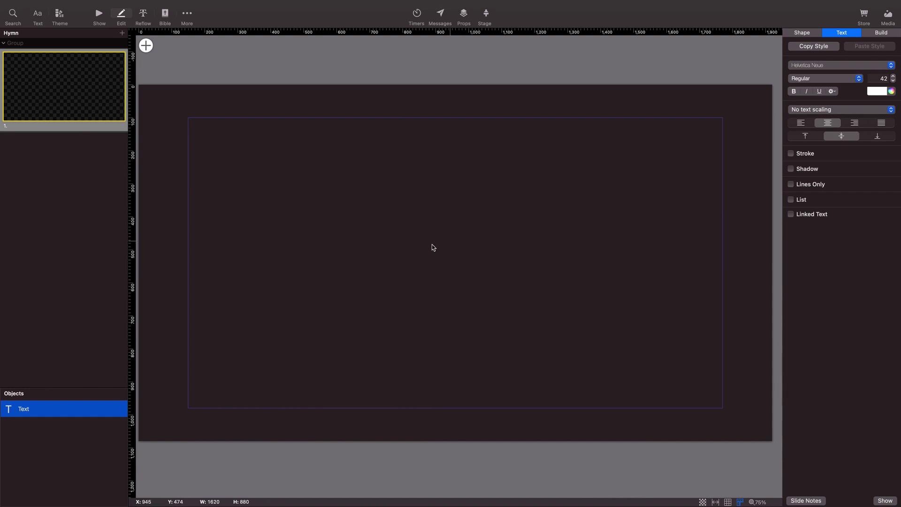
{"action": "left_click", "coordinate": [99, 32]}
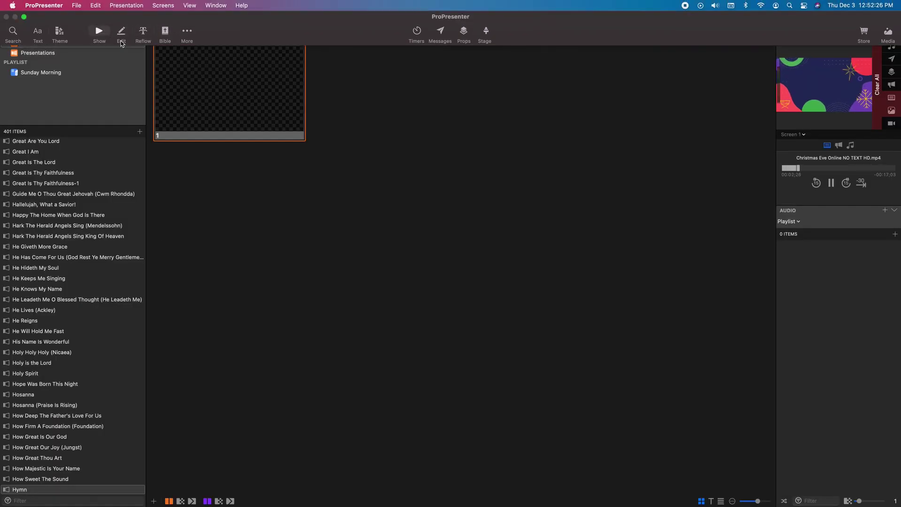
Start a SongSelect import and search for the song Who Would Have Dreamed using its title and the word "dreamed".
{"action": "left_click", "coordinate": [76, 6]}
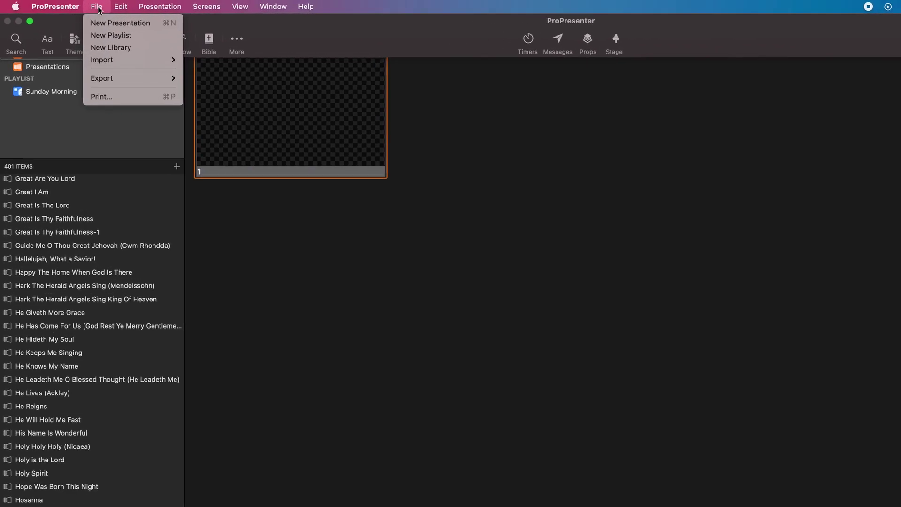
{"action": "mouse_move", "coordinate": [161, 88]}
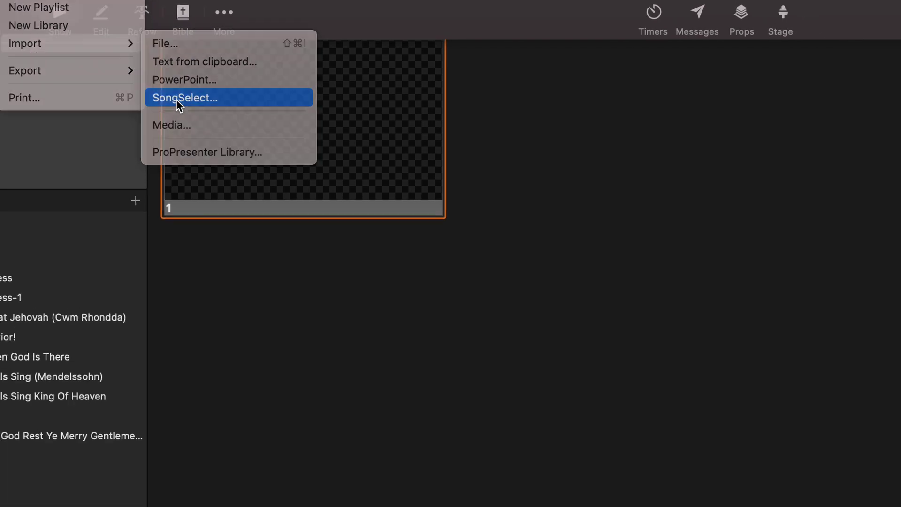
{"action": "left_click", "coordinate": [306, 145]}
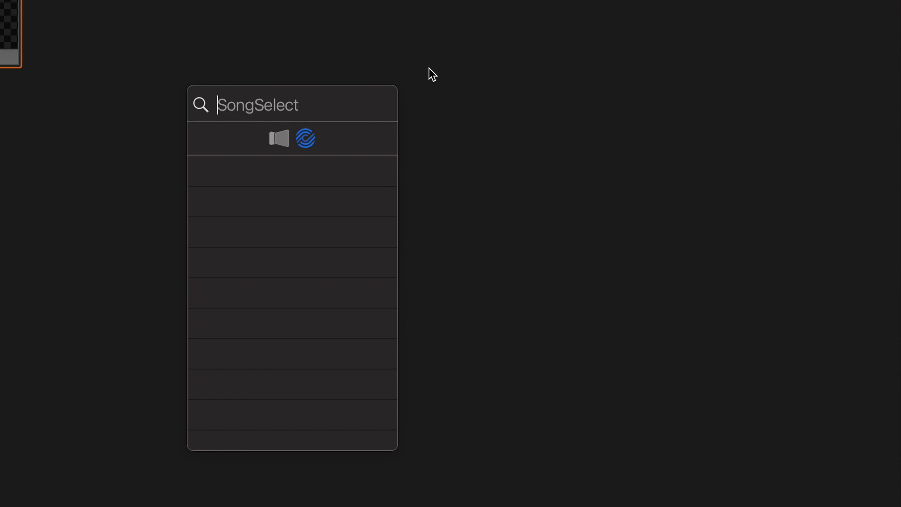
{"action": "type", "text": "Who would "}
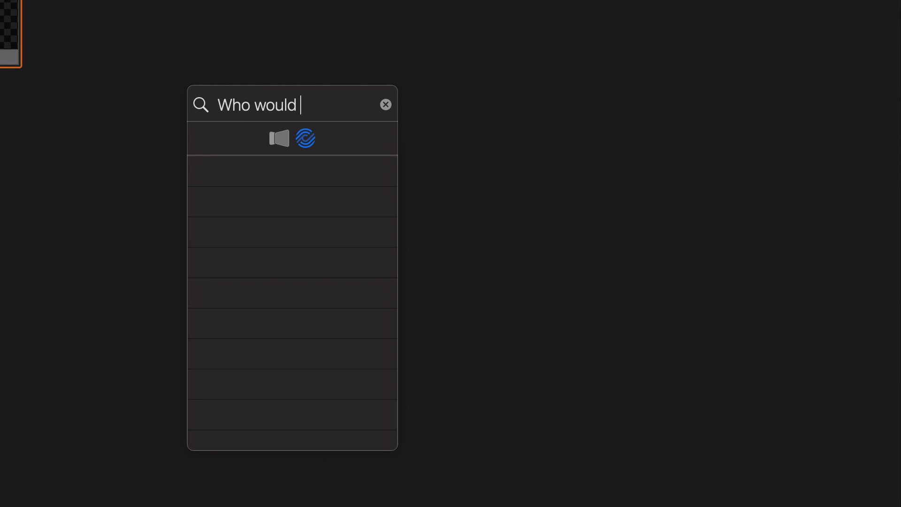
{"action": "type", "text": "have dre"}
{"action": "key", "text": "super+a"}
{"action": "type", "text": "dreamed"}
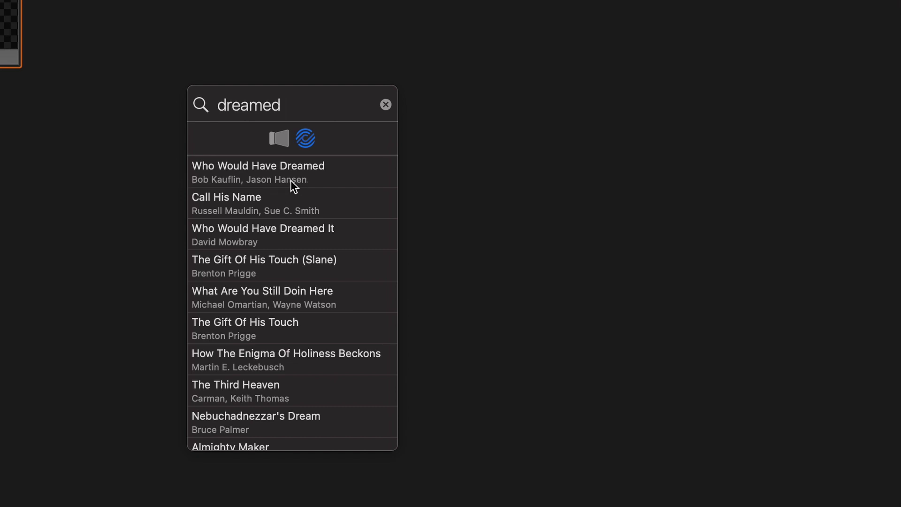
Select Who Would Have Dreamed in the search results, look through its lyrics preview and start importing it.
{"action": "left_click", "coordinate": [328, 175]}
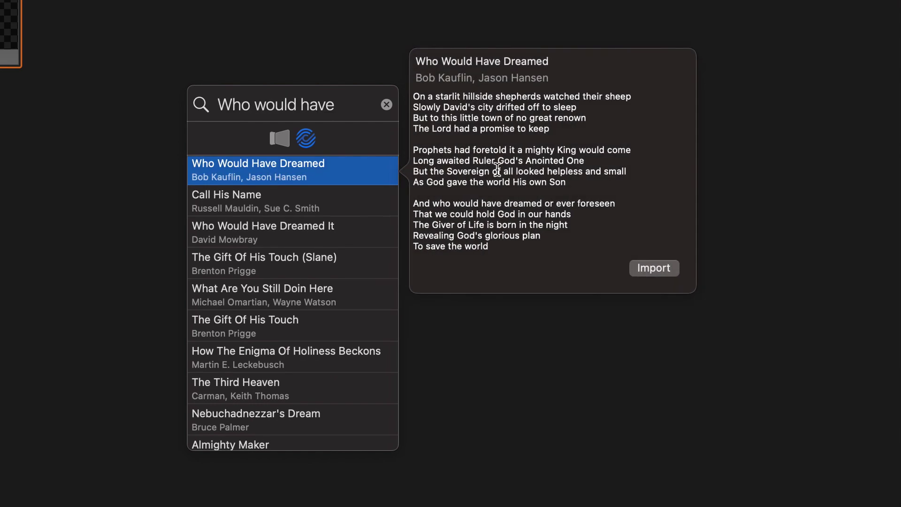
{"action": "scroll", "coordinate": [497, 167], "scroll_direction": "down", "scroll_amount": 5}
{"action": "scroll", "coordinate": [500, 169], "scroll_direction": "up", "scroll_amount": 5}
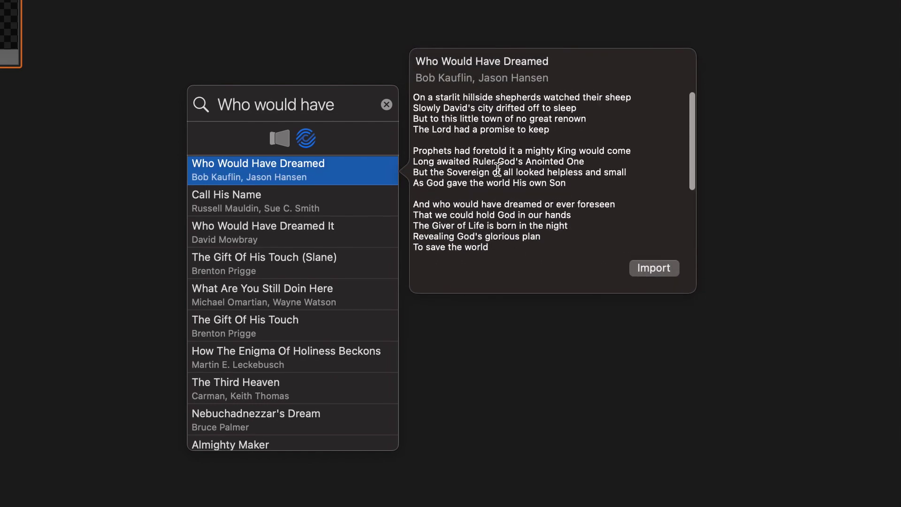
{"action": "scroll", "coordinate": [497, 168], "scroll_direction": "down", "scroll_amount": 5}
{"action": "scroll", "coordinate": [497, 167], "scroll_direction": "up", "scroll_amount": 5}
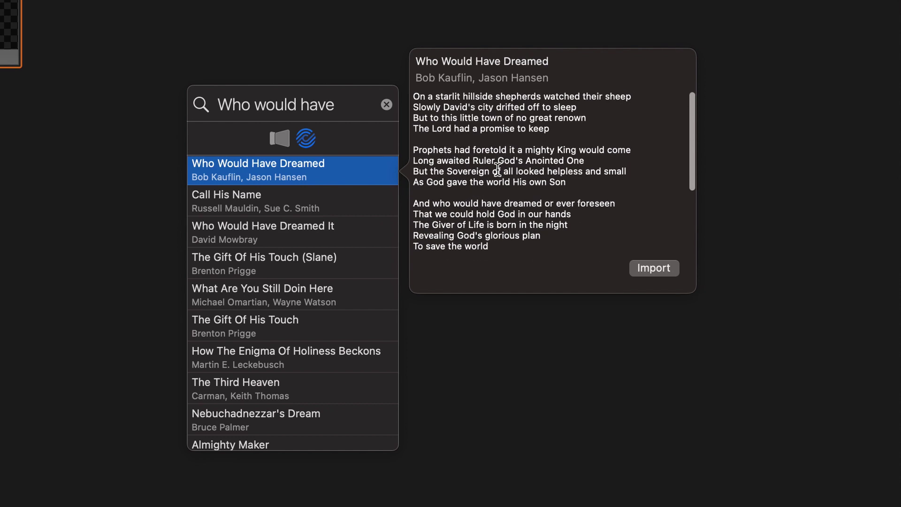
{"action": "scroll", "coordinate": [497, 167], "scroll_direction": "up", "scroll_amount": 2}
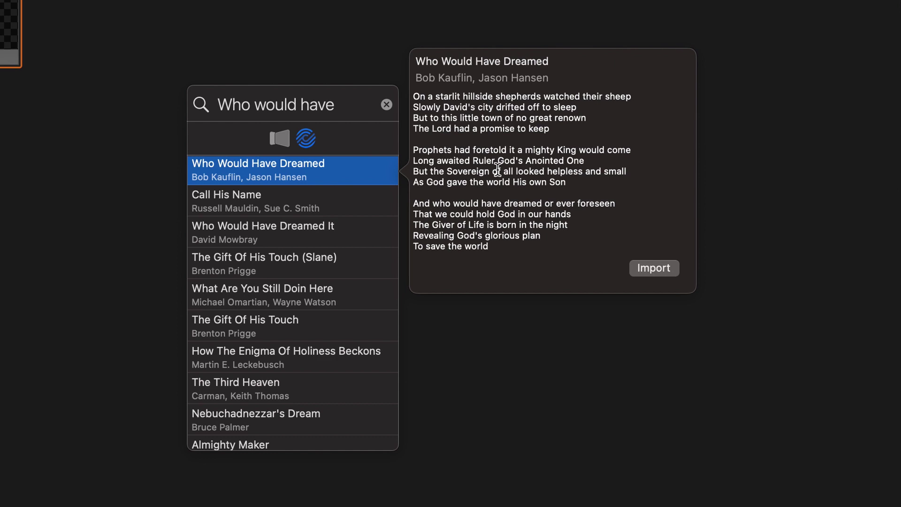
{"action": "left_click", "coordinate": [654, 267]}
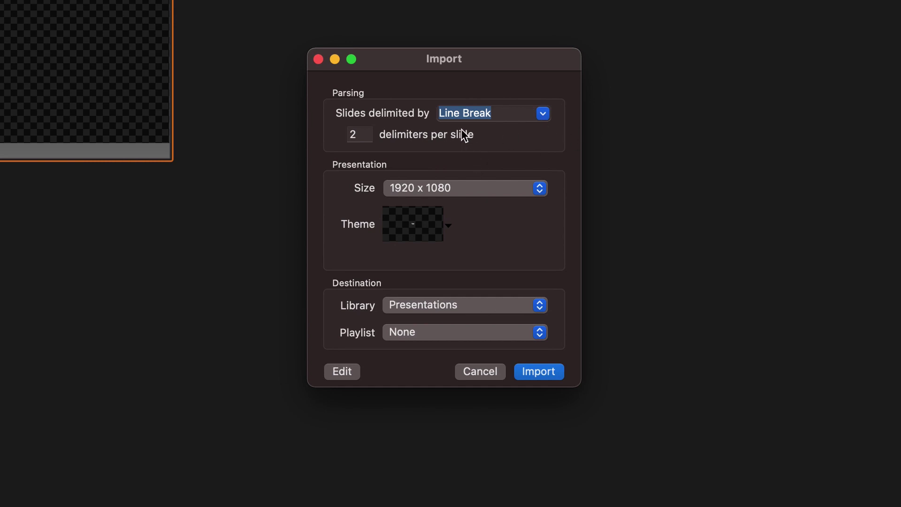
Look at the slide delimiter options, try 4 line-break delimiters per slide and restore the value to 2.
{"action": "left_click", "coordinate": [544, 114]}
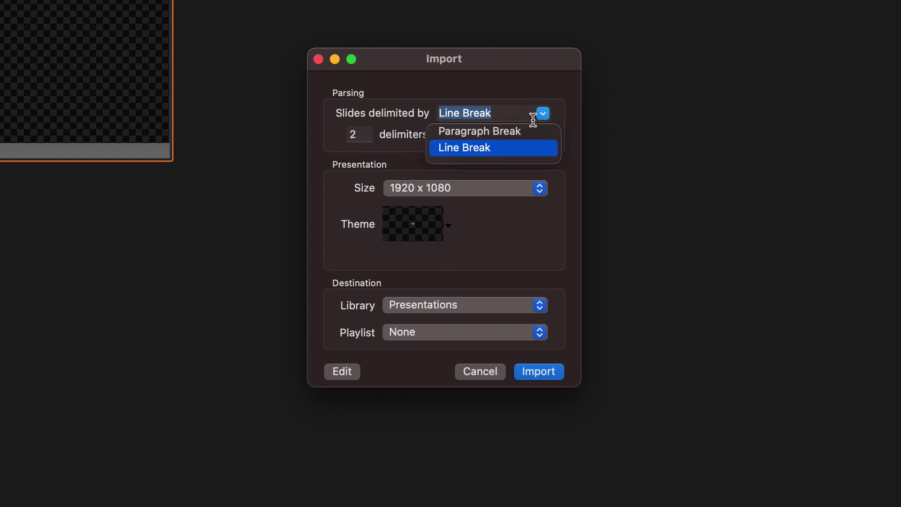
{"action": "left_click", "coordinate": [413, 101]}
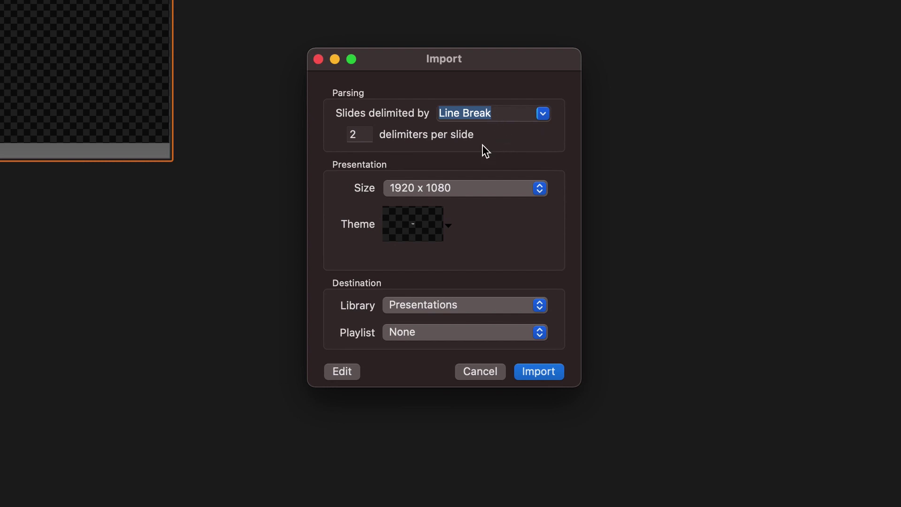
{"action": "double_click", "coordinate": [358, 136]}
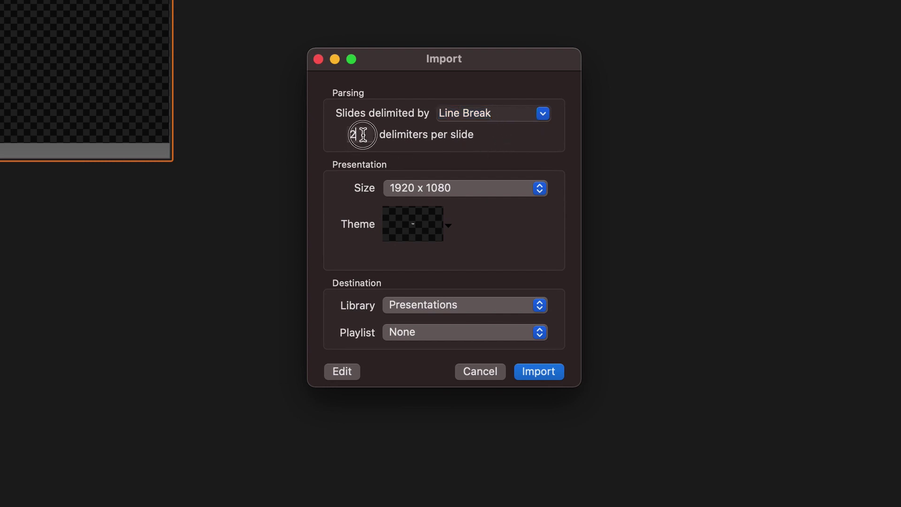
{"action": "type", "text": "4"}
{"action": "double_click", "coordinate": [366, 136]}
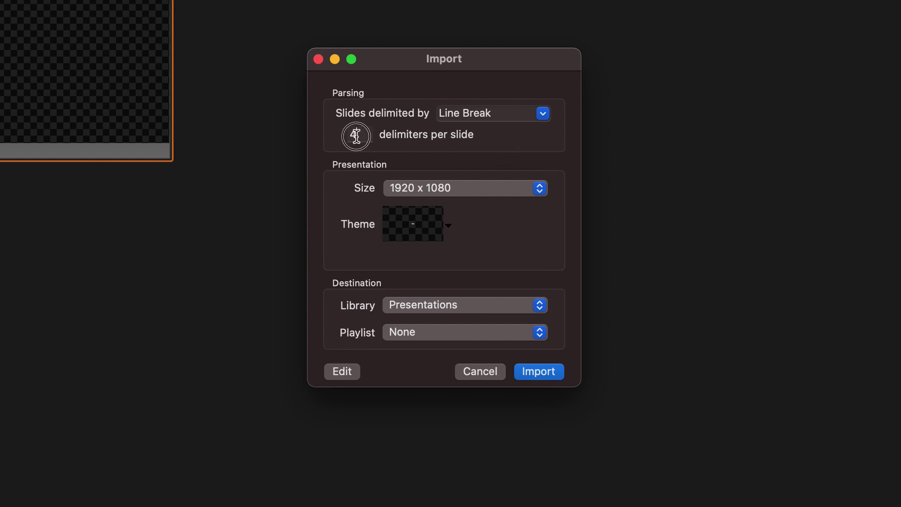
{"action": "type", "text": "2"}
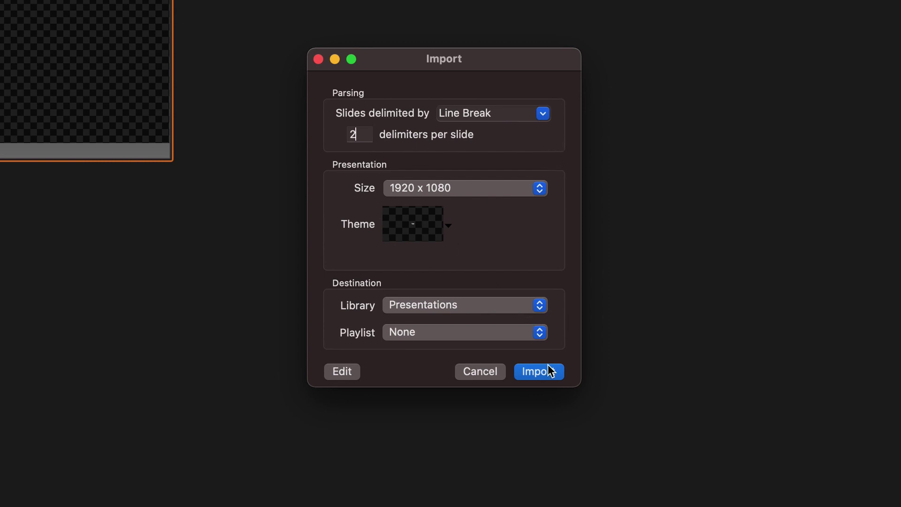
Set the destination library to ProPresenter6 and import the song.
{"action": "left_click", "coordinate": [458, 304]}
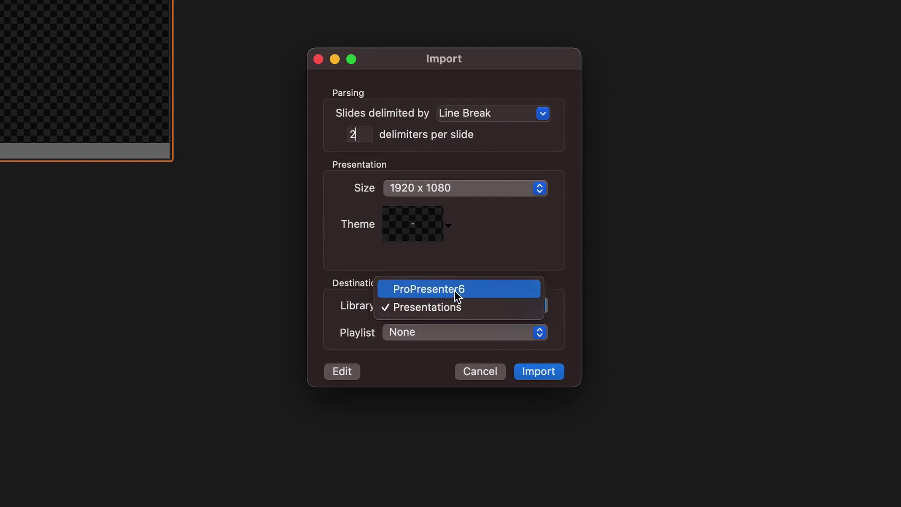
{"action": "left_click", "coordinate": [454, 289]}
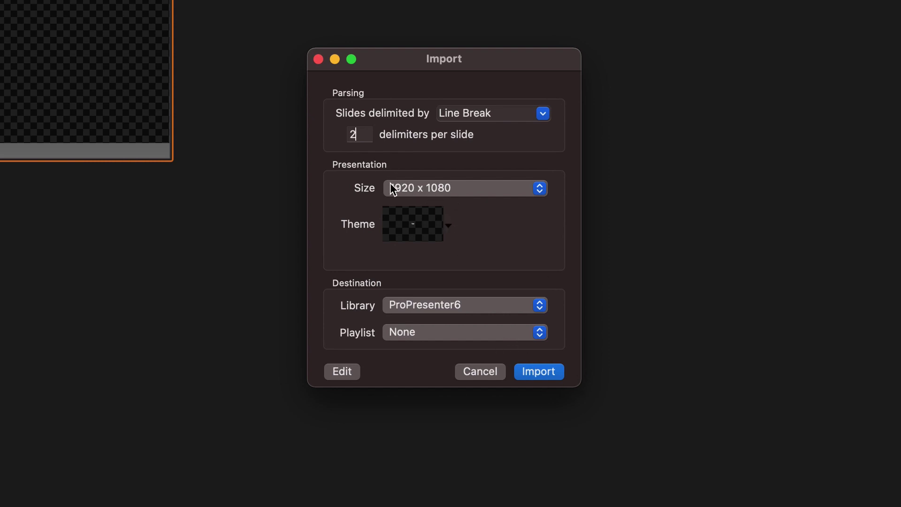
{"action": "left_click", "coordinate": [546, 375]}
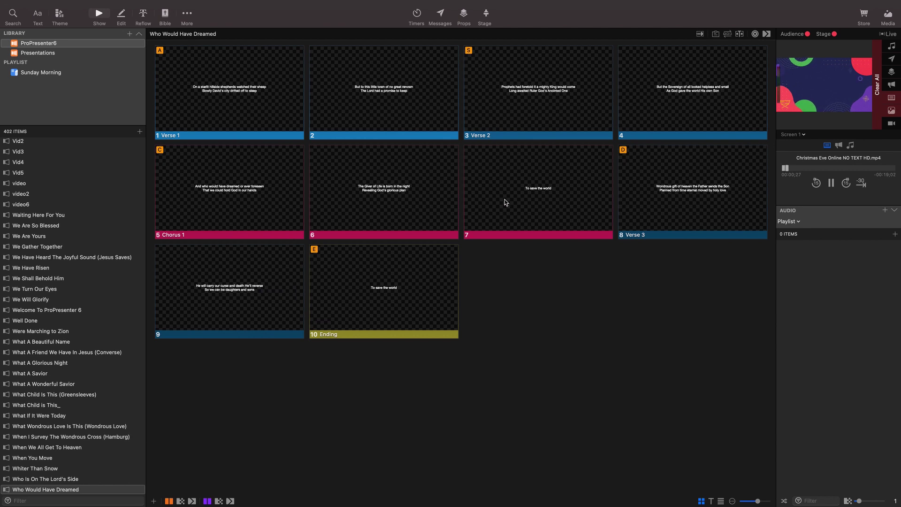
Send the song's first Verse 1 slide to the live output, clear all output and send the slide again.
{"action": "left_click", "coordinate": [248, 90]}
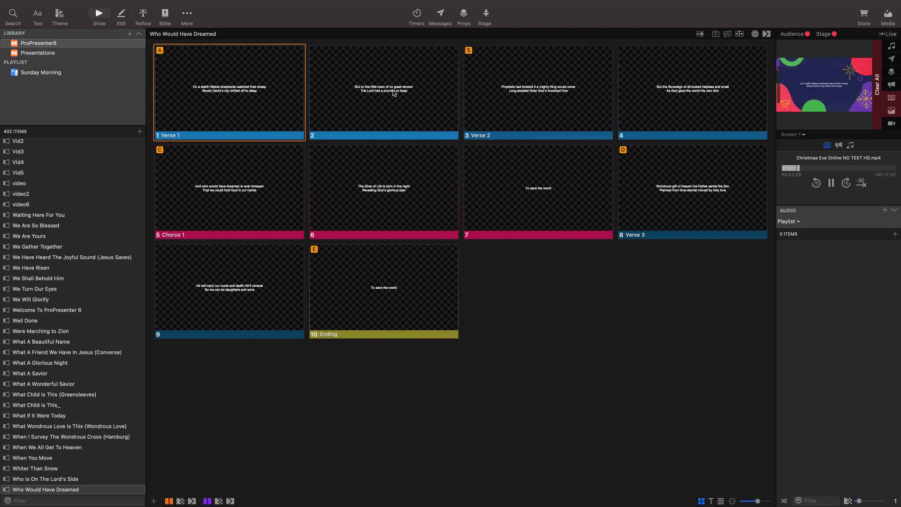
{"action": "left_click", "coordinate": [876, 100]}
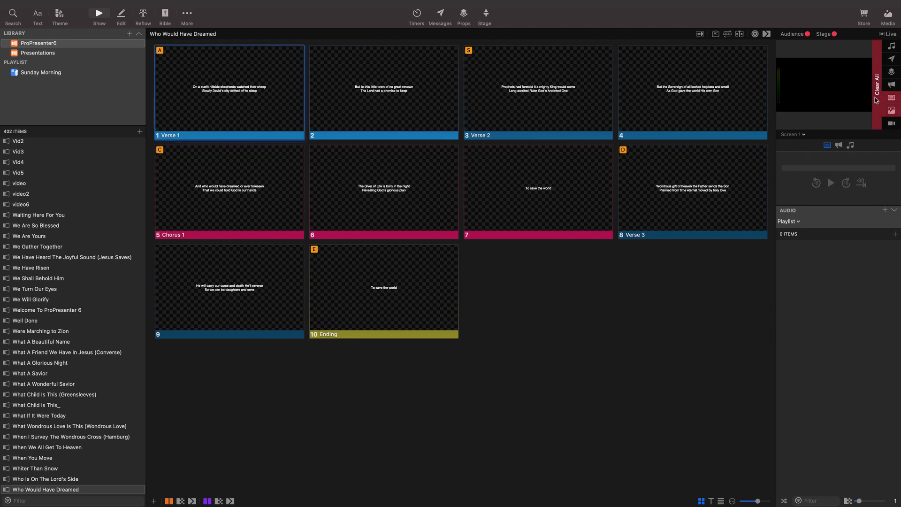
{"action": "left_click", "coordinate": [209, 98]}
Apply a Lower Thirds (Livestream) theme to the Who Would Have Dreamed slides.
{"action": "left_click", "coordinate": [60, 19]}
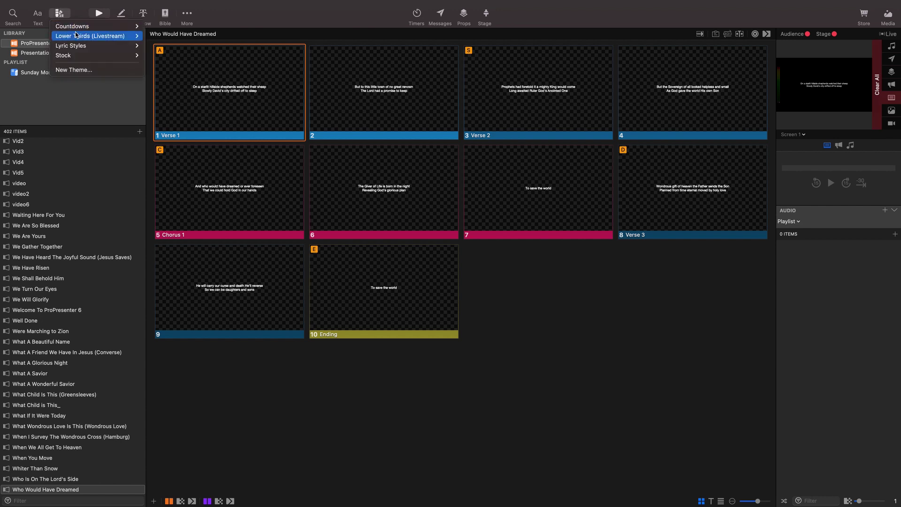
{"action": "mouse_move", "coordinate": [77, 36]}
{"action": "left_click", "coordinate": [193, 46]}
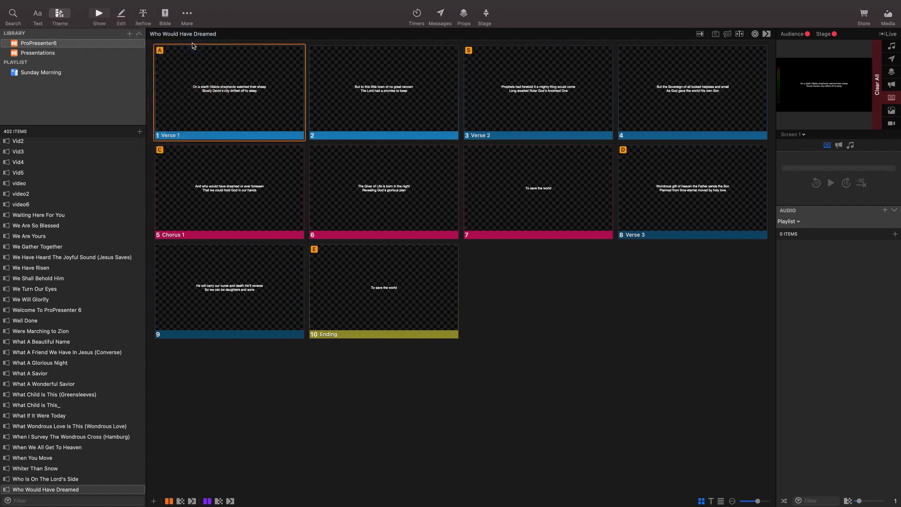
Step the live output through the restyled song slides from slide 1 to the Chorus 1 slide.
{"action": "left_click", "coordinate": [221, 92]}
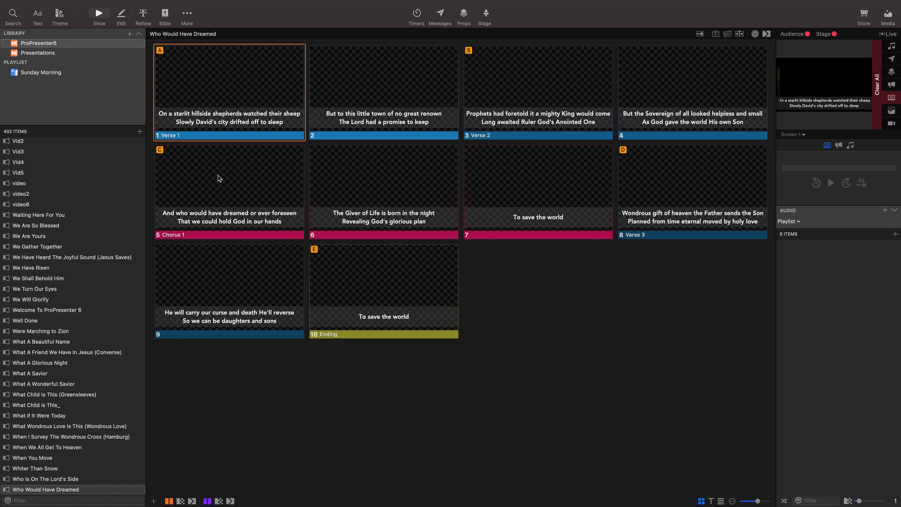
{"action": "key", "text": "Right"}
{"action": "key", "text": "Right"}
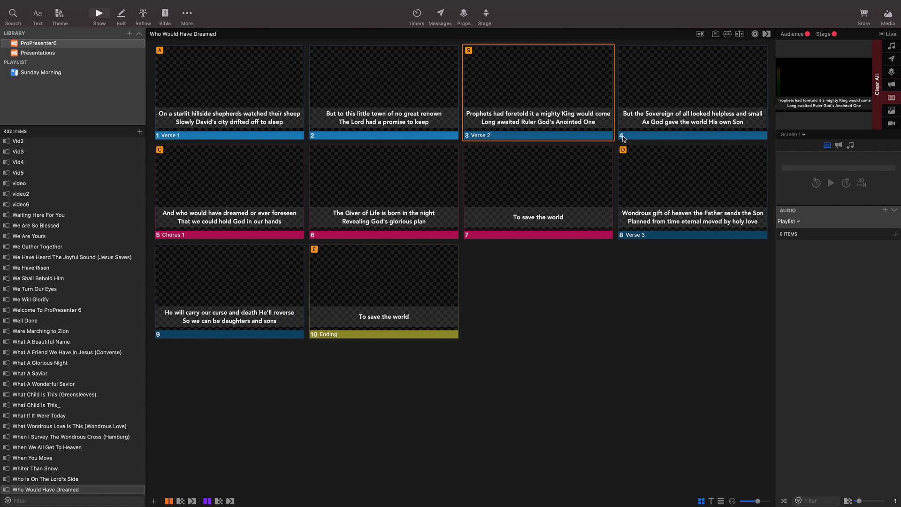
{"action": "left_click", "coordinate": [667, 120]}
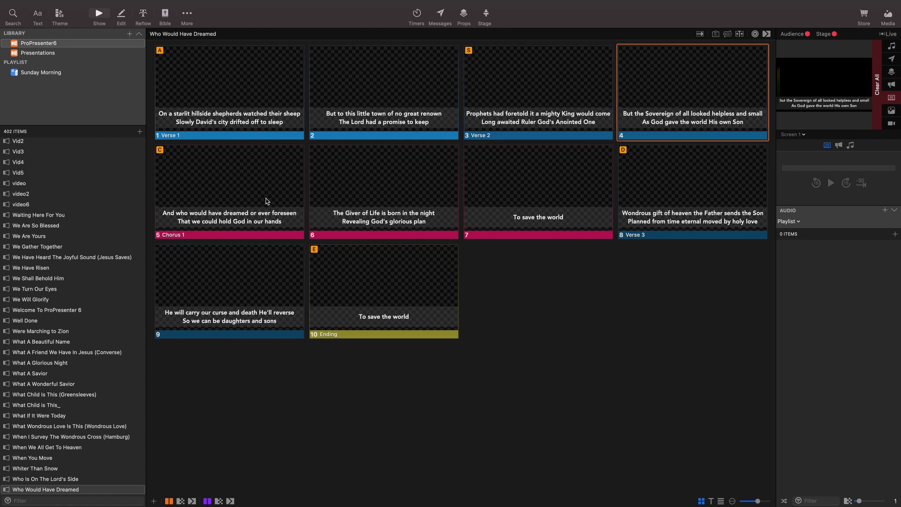
{"action": "left_click", "coordinate": [266, 199]}
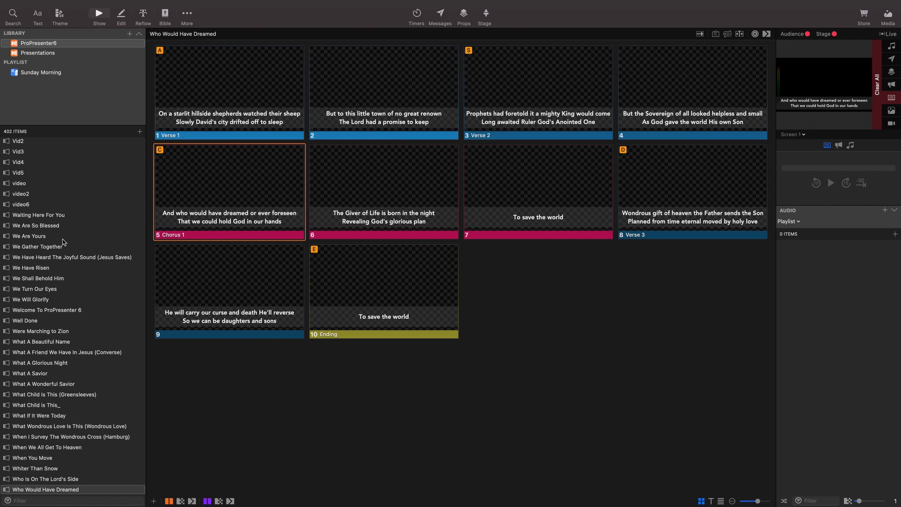
{"action": "mouse_move", "coordinate": [126, 2]}
{"action": "left_click", "coordinate": [77, 5]}
{"action": "mouse_move", "coordinate": [94, 47]}
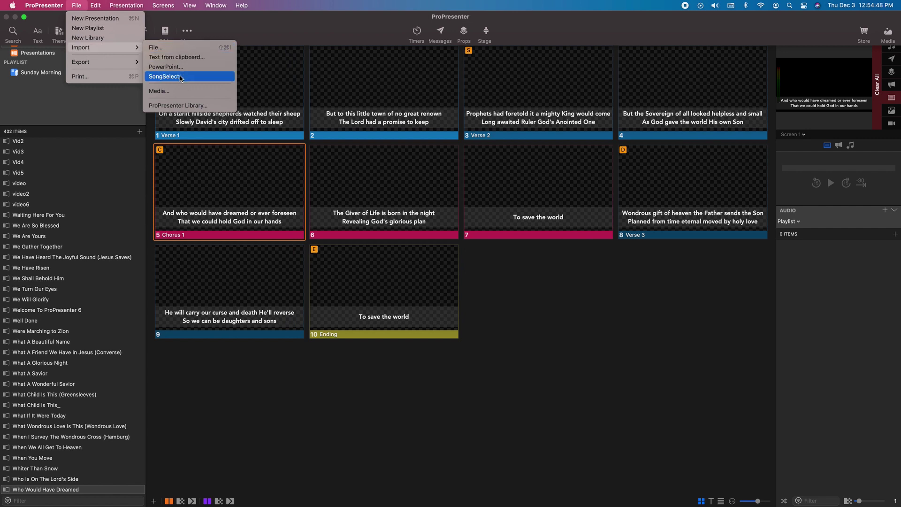
{"action": "left_click", "coordinate": [528, 285]}
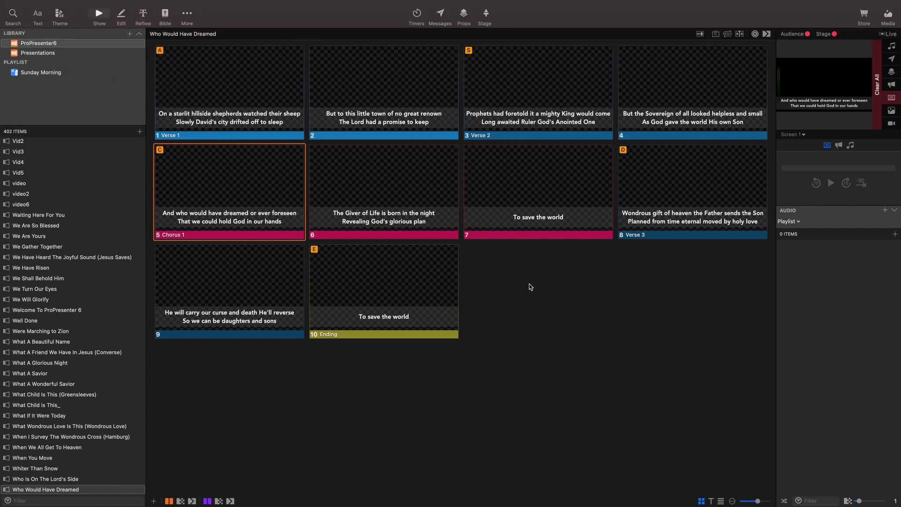